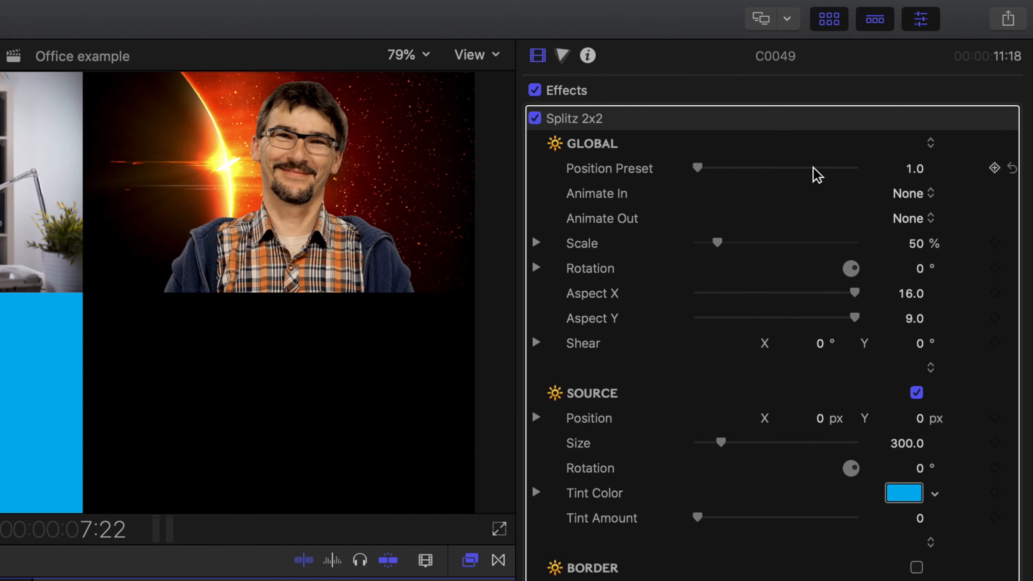
# - Set the Splitz 2x2 effect's Position Preset to 4.0 and enlarge the clip's source image inside its panel
pyautogui.moveTo(816, 175); pyautogui.dragTo(878, 177)
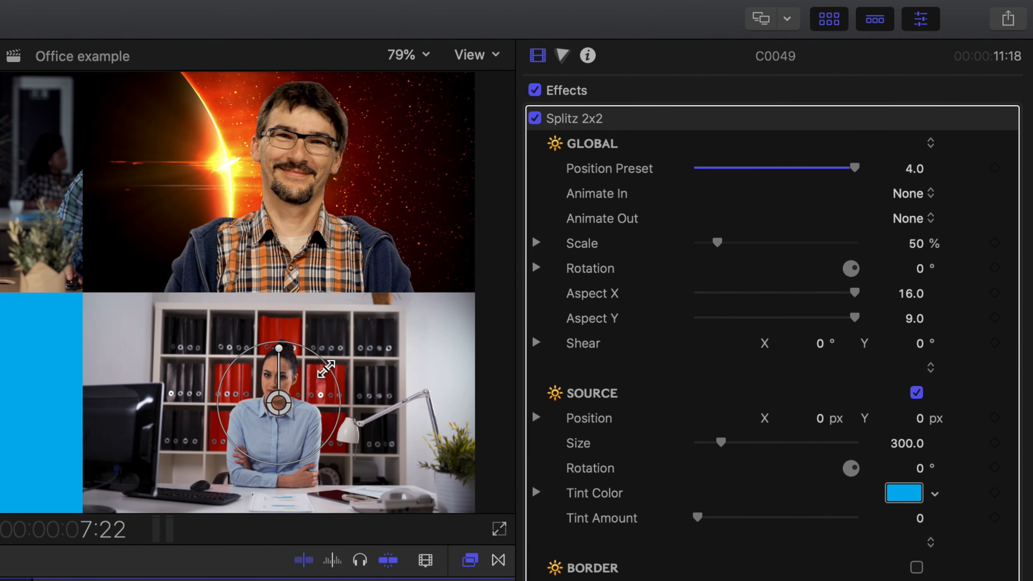
pyautogui.moveTo(323, 361); pyautogui.dragTo(351, 342)
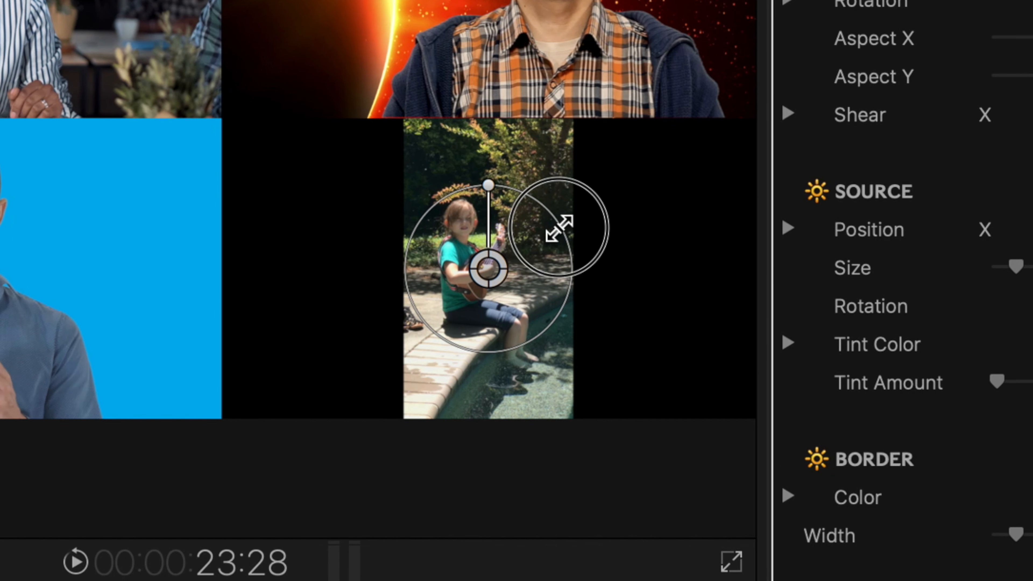
# - Enlarge the portrait clip's source inside its split-screen panel and set its Spatial Conform type to Fill
pyautogui.moveTo(748, 216); pyautogui.dragTo(810, 193)
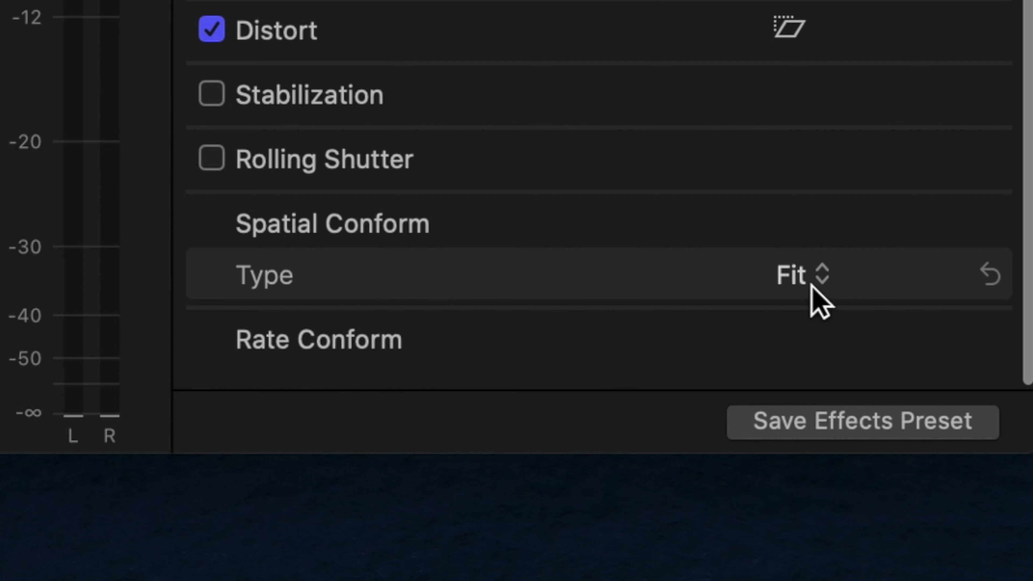
pyautogui.click(805, 274)
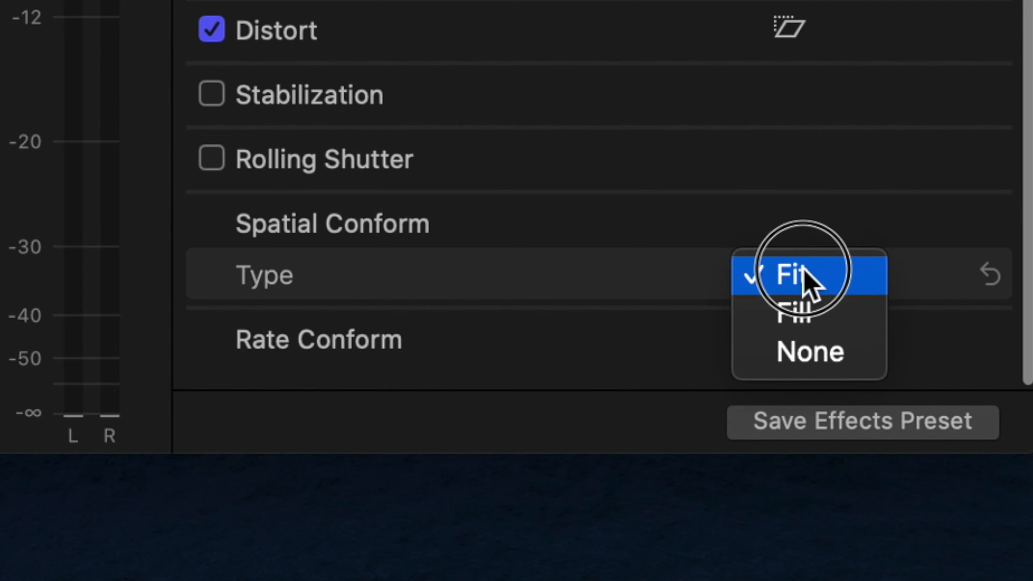
pyautogui.click(809, 313)
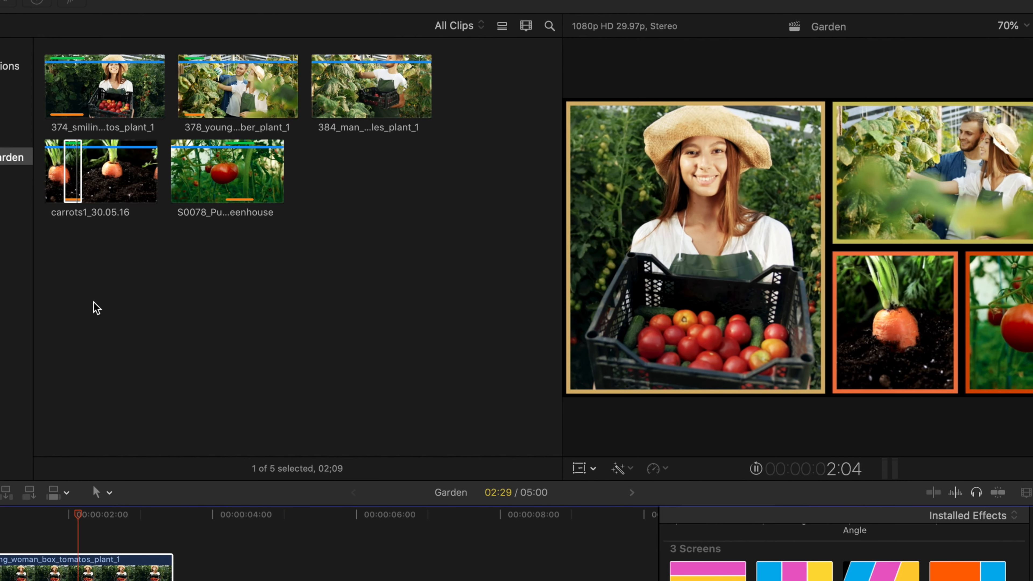
# - Append the selected range of the carrots1_30.05.16 clip to the end of the Garden timeline
pyautogui.moveTo(77, 183); pyautogui.dragTo(263, 487)
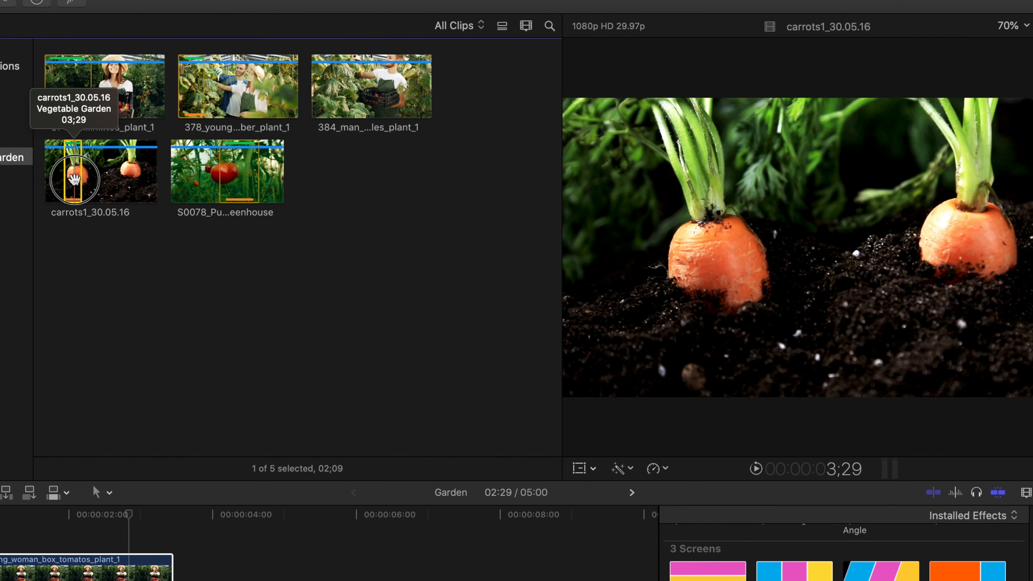
pyautogui.moveTo(244, 440); pyautogui.dragTo(204, 473)
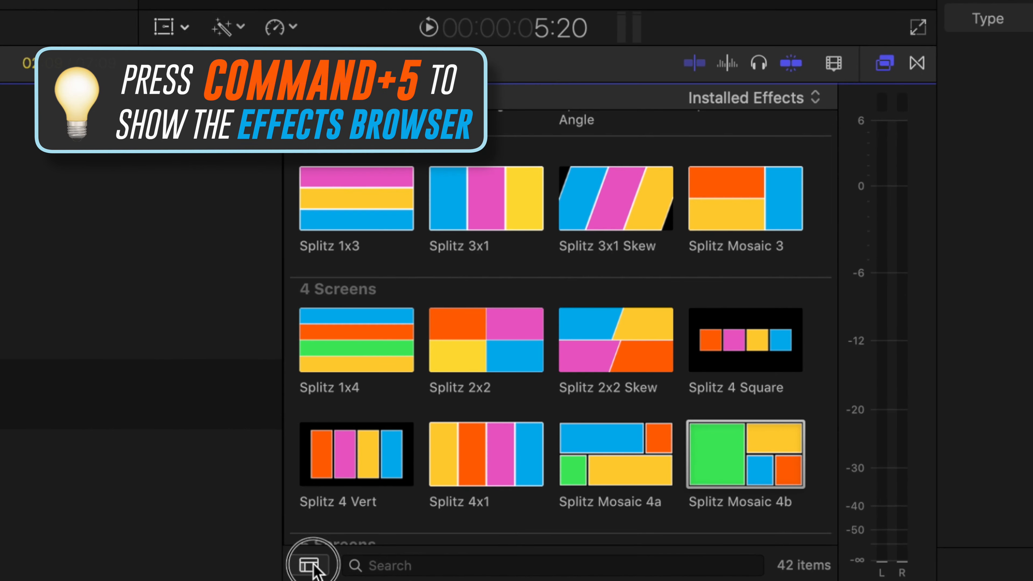
# - Apply the Splitz Mosaic 4b effect from the BretFX Splitz category to the newly added carrots clip
pyautogui.click(532, 572)
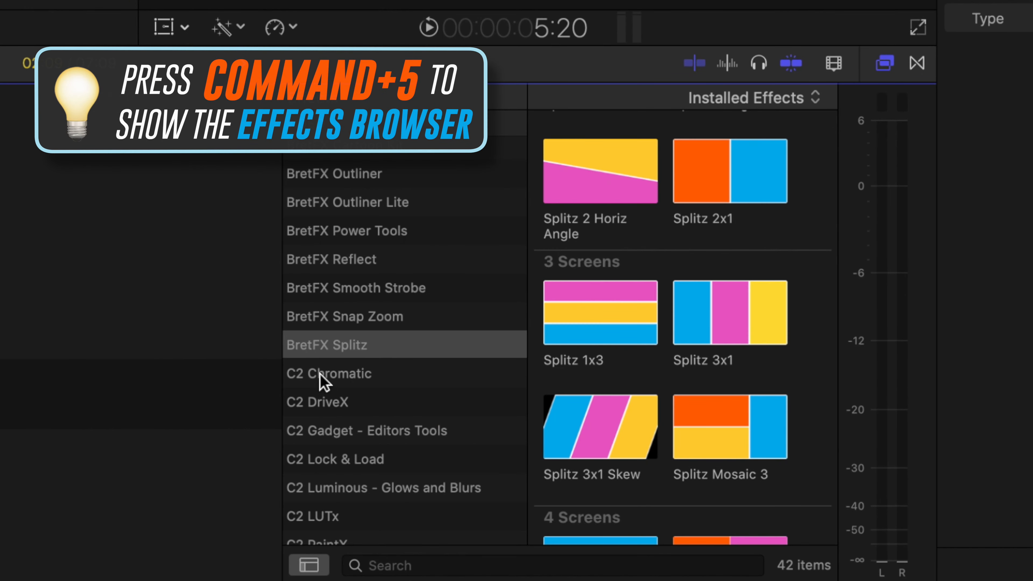
pyautogui.click(307, 564)
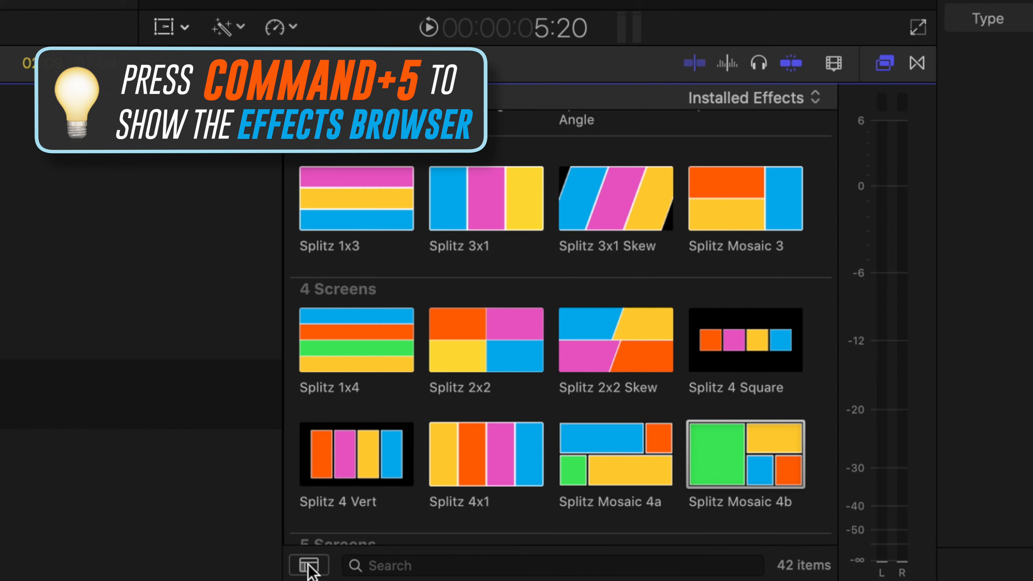
pyautogui.moveTo(753, 468); pyautogui.dragTo(320, 493)
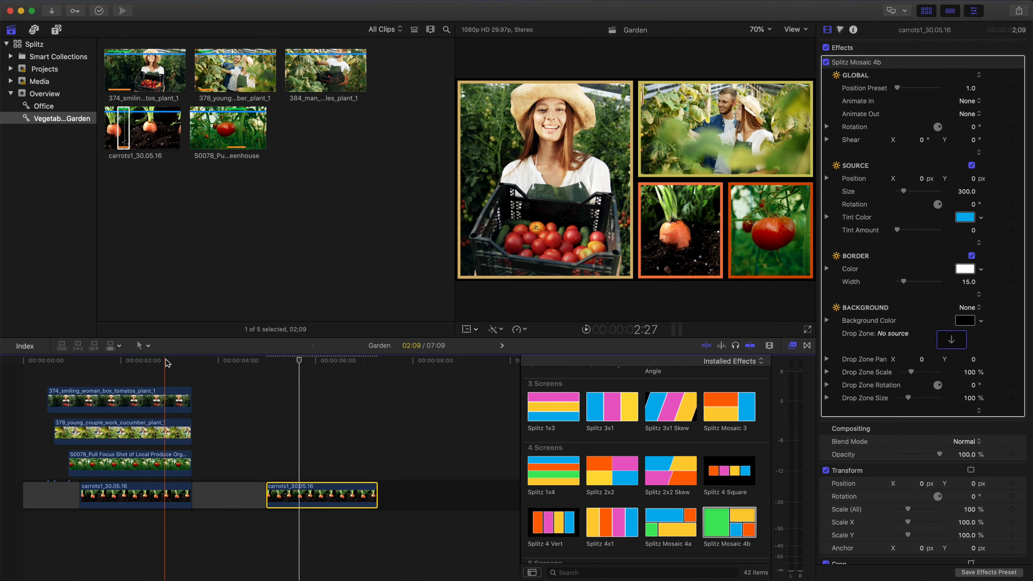
# - Check the finished mosaic earlier in the timeline and set the new carrots clip's Position Preset to 3.0
pyautogui.click(142, 362)
pyautogui.moveTo(142, 363); pyautogui.dragTo(161, 366)
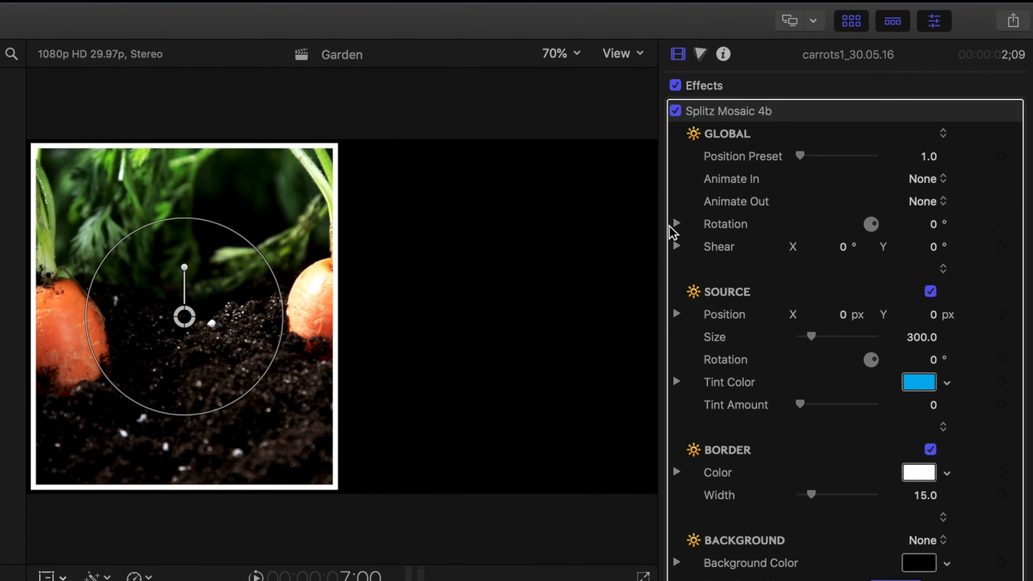
pyautogui.moveTo(873, 104); pyautogui.dragTo(896, 104)
pyautogui.moveTo(835, 156); pyautogui.dragTo(857, 155)
pyautogui.click(928, 159)
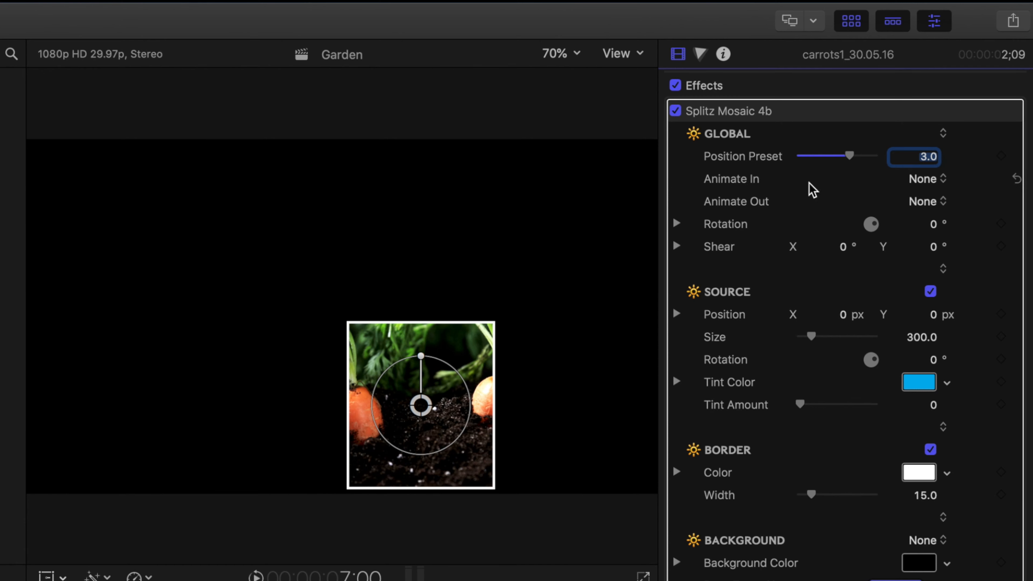
# - Try Slide Right and Slide Left as the carrots clip's Animate In style, playing back each one
pyautogui.click(931, 187)
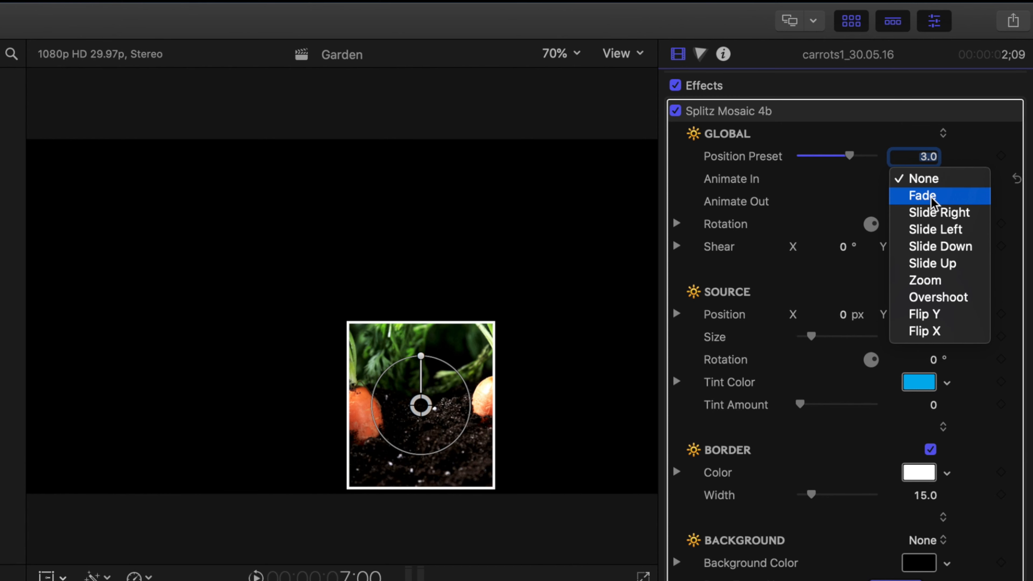
pyautogui.click(919, 212)
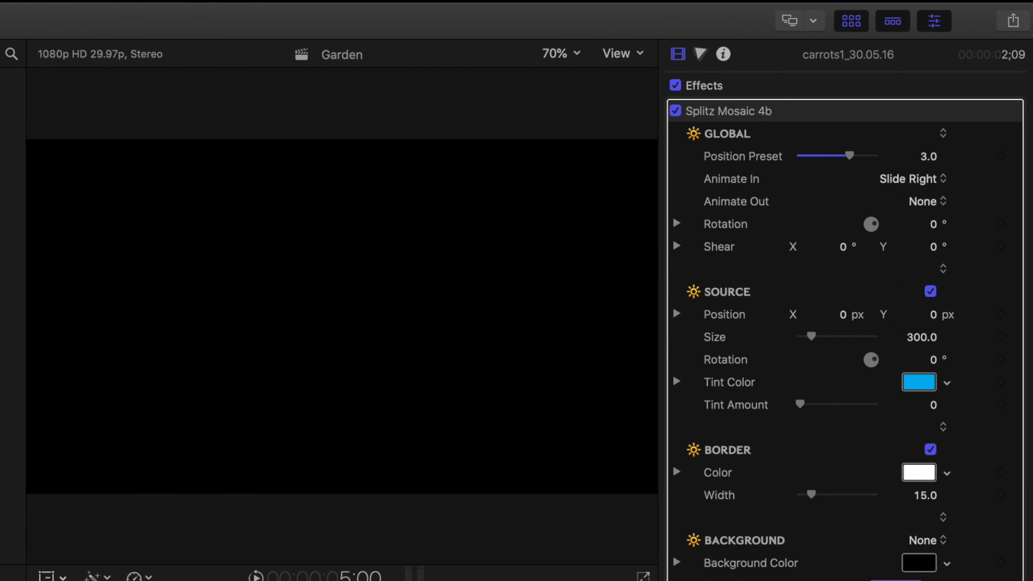
pyautogui.press('space')
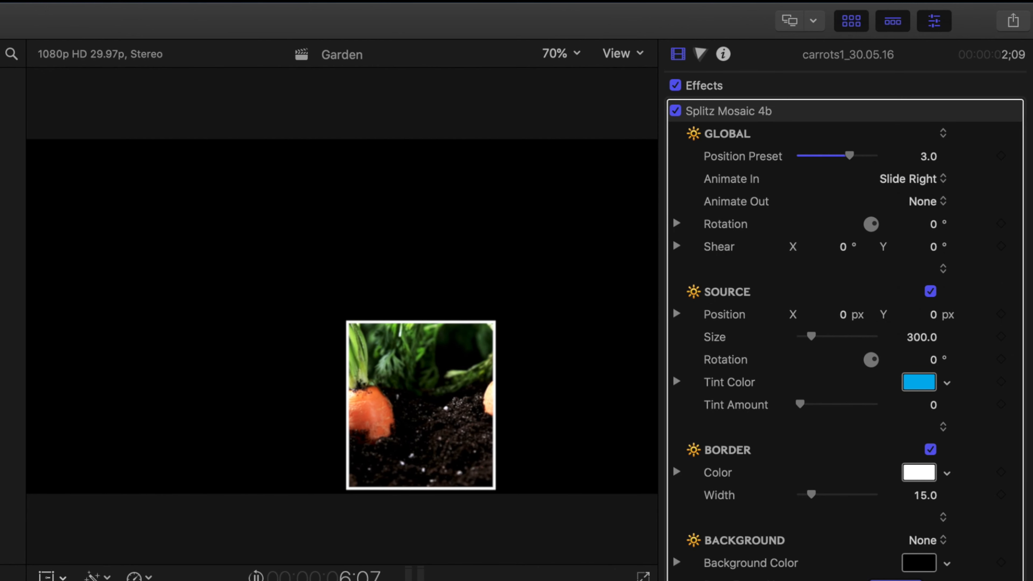
pyautogui.click(925, 183)
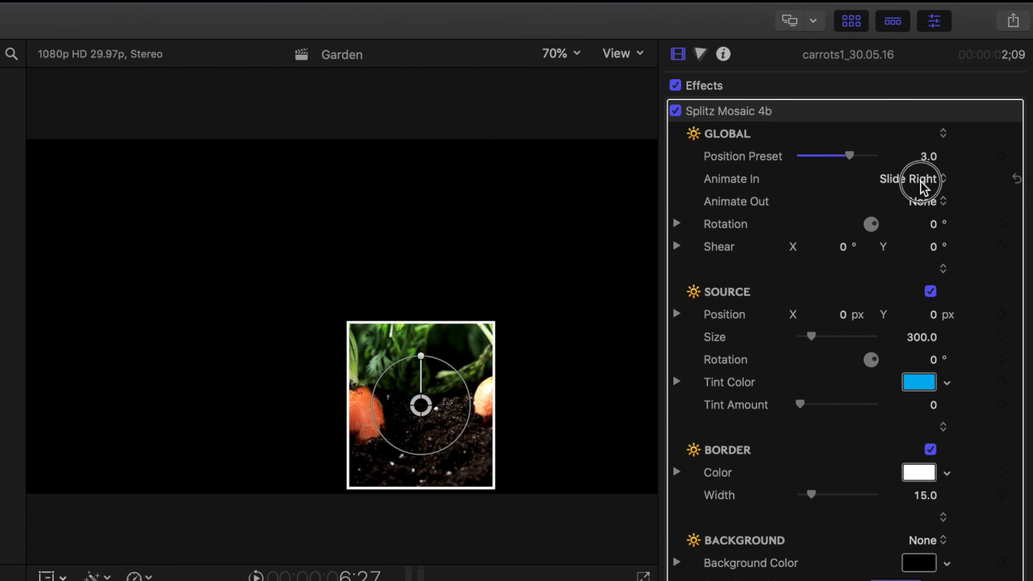
pyautogui.click(918, 197)
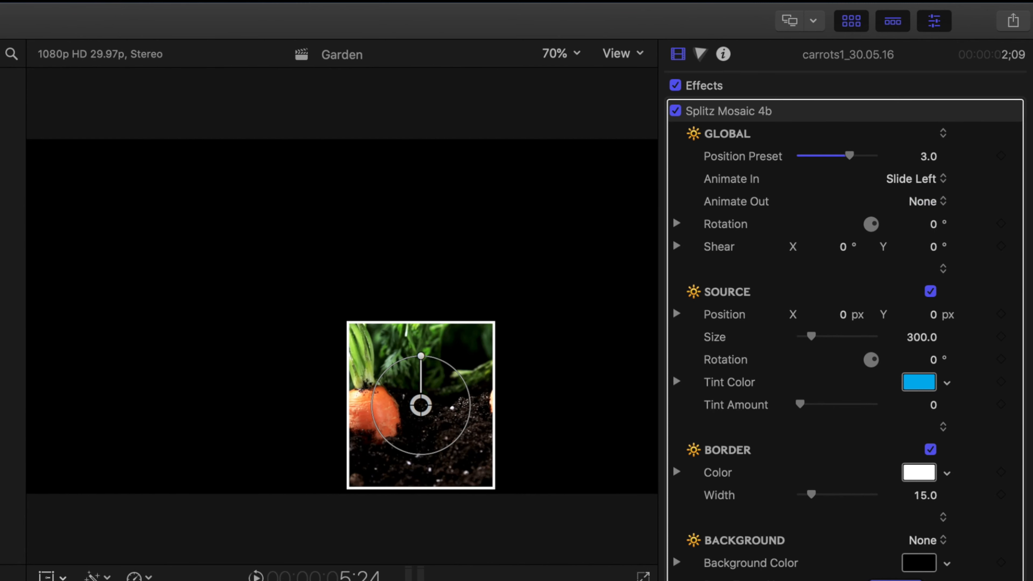
pyautogui.press('space')
# - Try Slide Down and Slide Up as the carrots clip's Animate In style, playing back each one
pyautogui.click(911, 179)
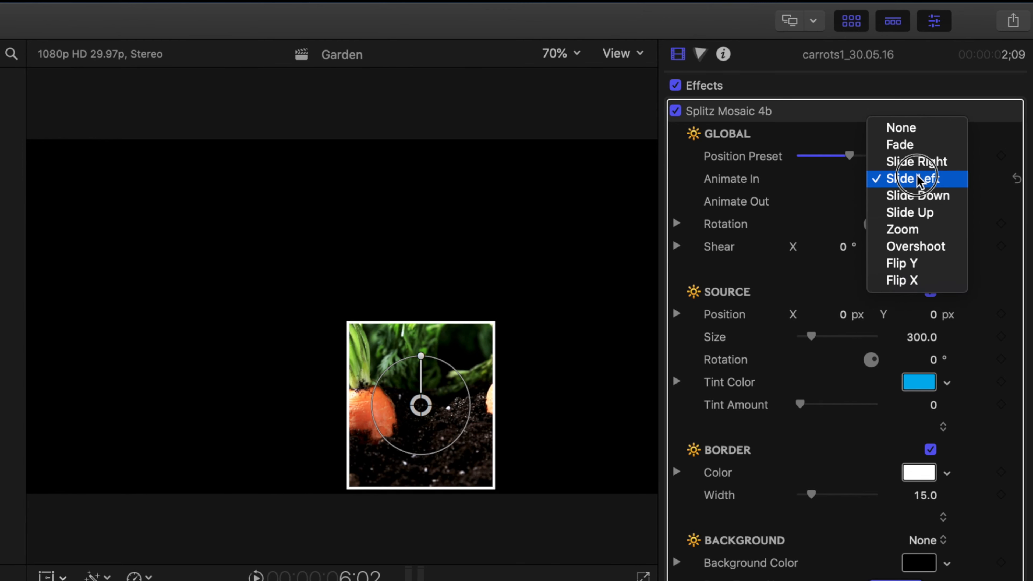
pyautogui.click(914, 196)
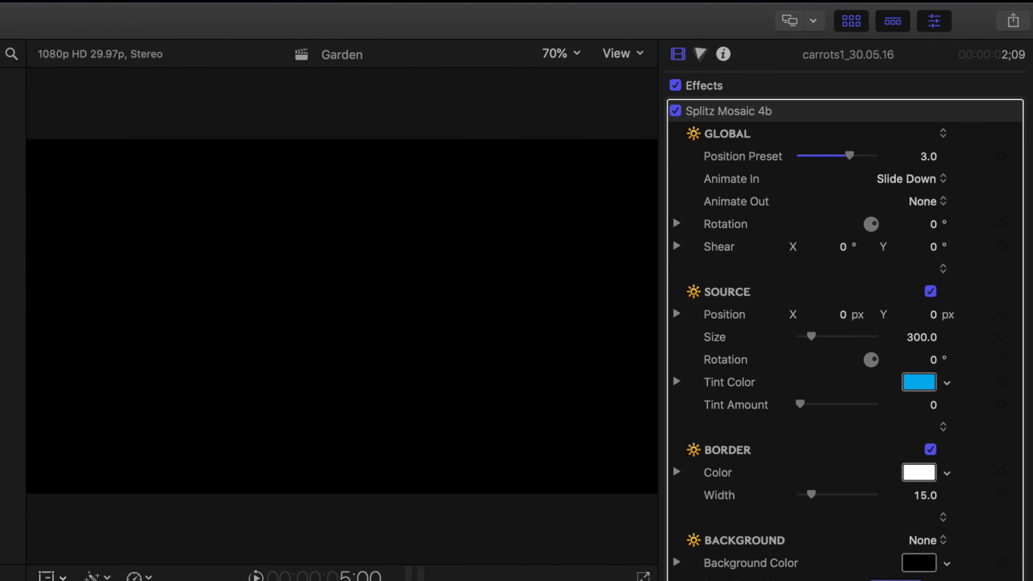
pyautogui.press('space')
pyautogui.click(913, 182)
pyautogui.click(910, 196)
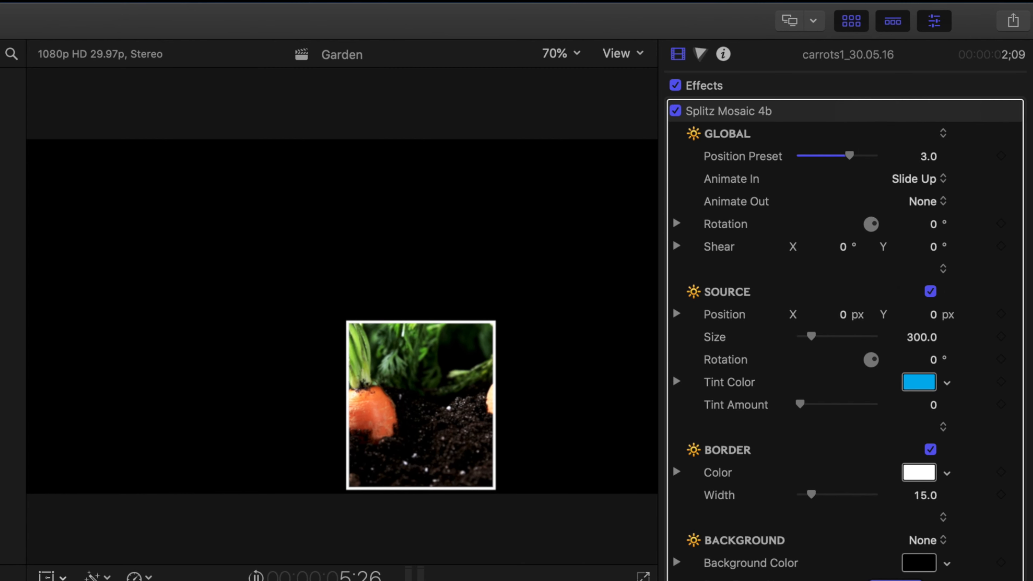
# - Try Zoom as the carrots clip's Animate In style and preview the animation
pyautogui.click(931, 179)
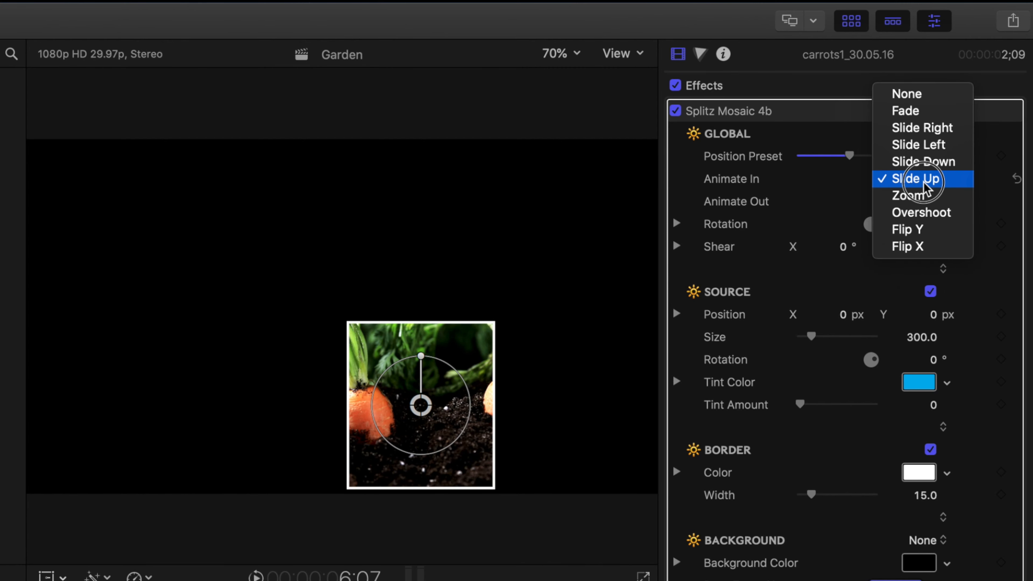
pyautogui.click(919, 196)
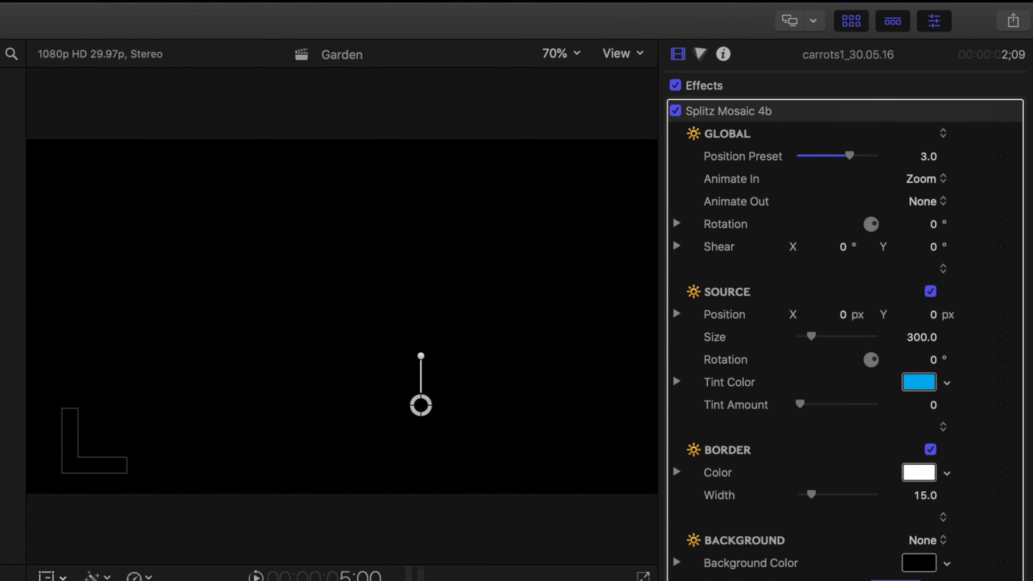
pyautogui.press('space')
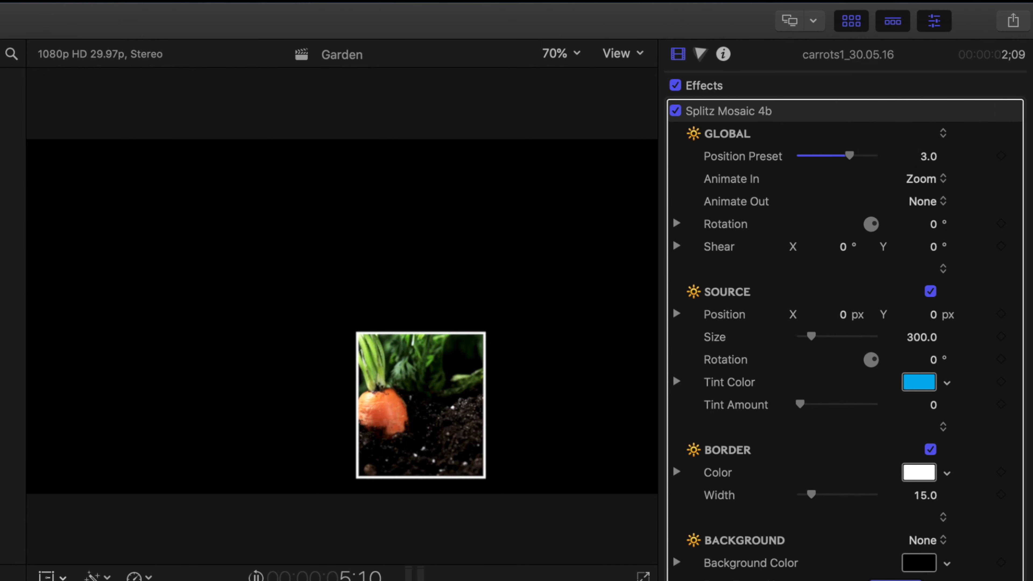
pyautogui.press('space')
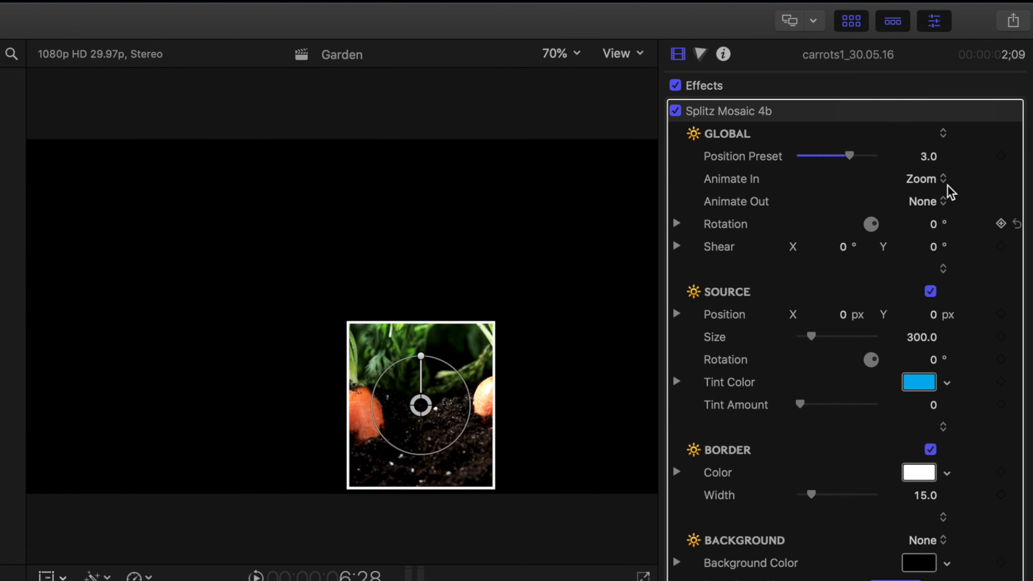
# - Try Overshoot as the carrots clip's Animate In style and preview the animation
pyautogui.click(928, 179)
pyautogui.click(929, 195)
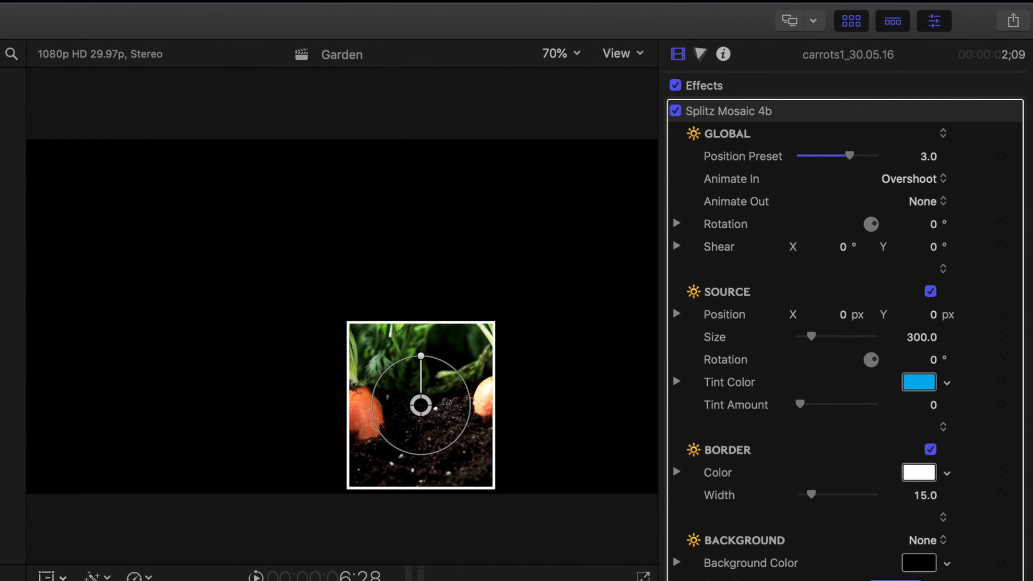
pyautogui.press('space')
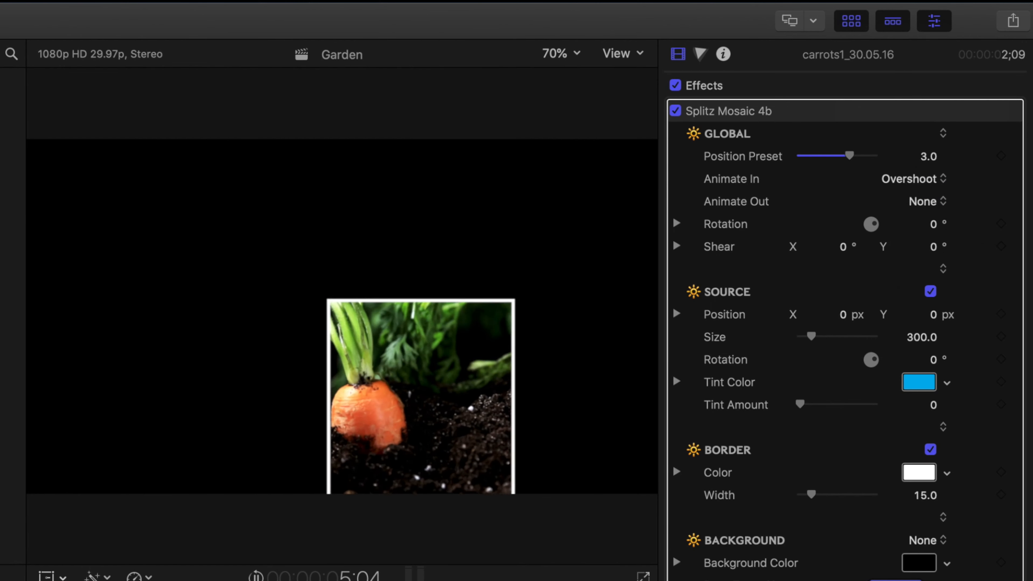
pyautogui.press('space')
# - Try Flip Y as the carrots clip's Animate In style and play it from the clip's start
pyautogui.click(928, 179)
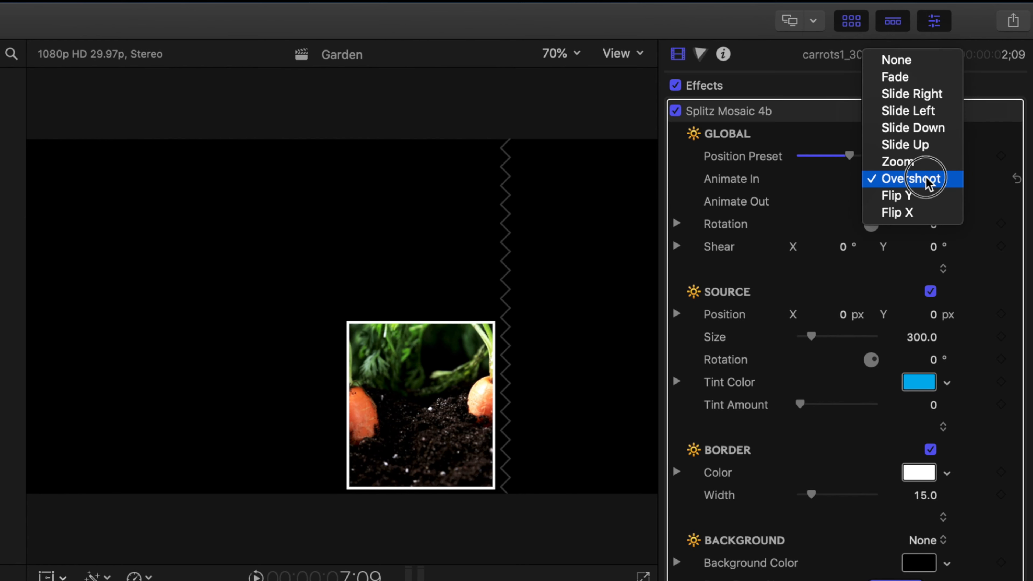
pyautogui.click(922, 197)
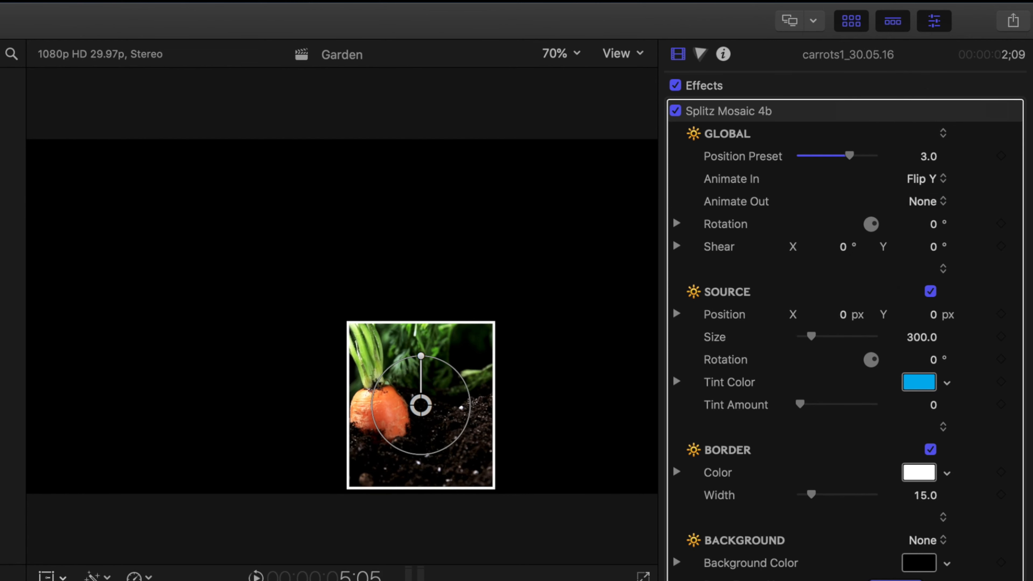
pyautogui.press('Up')
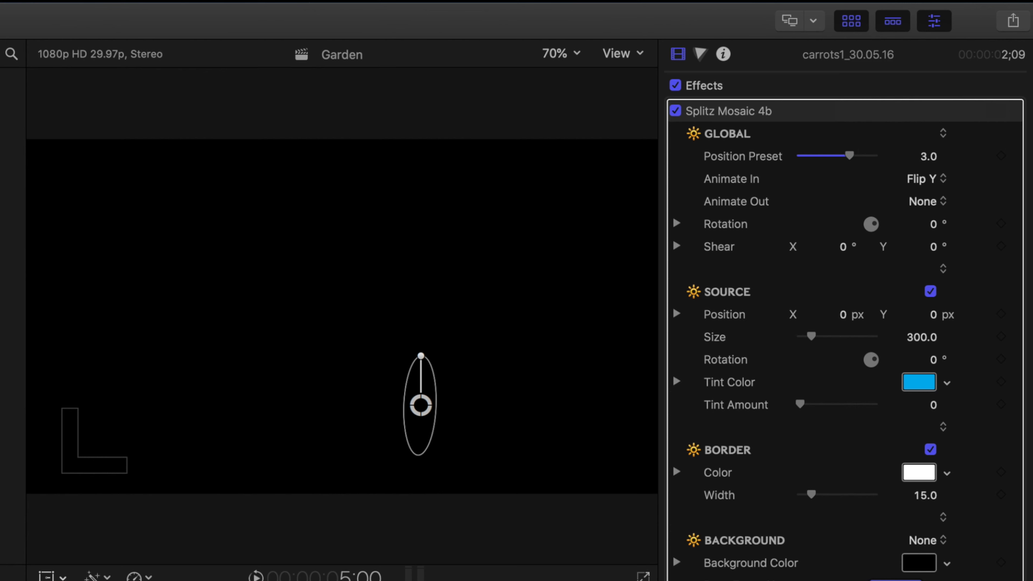
pyautogui.press('space')
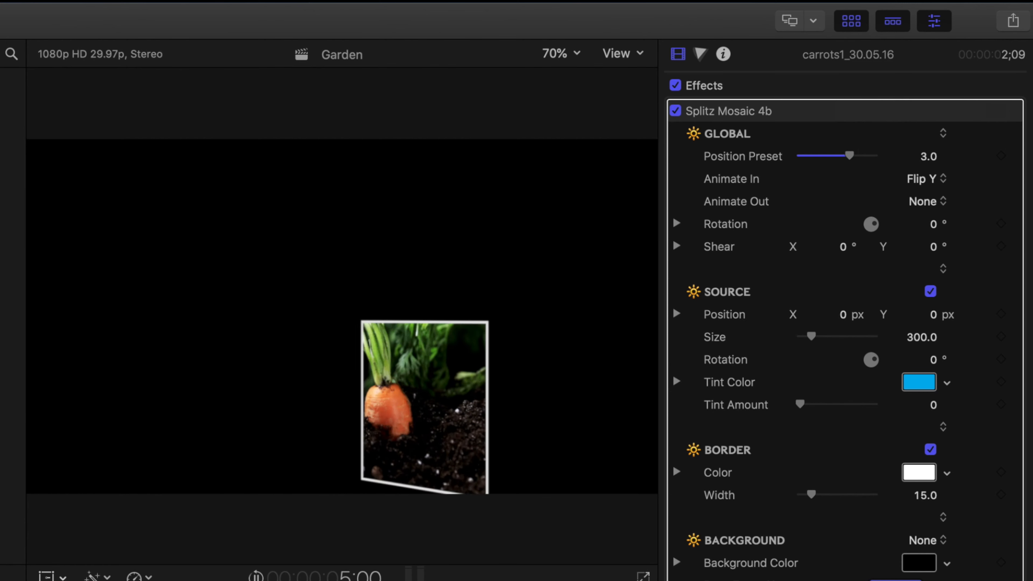
pyautogui.press('space')
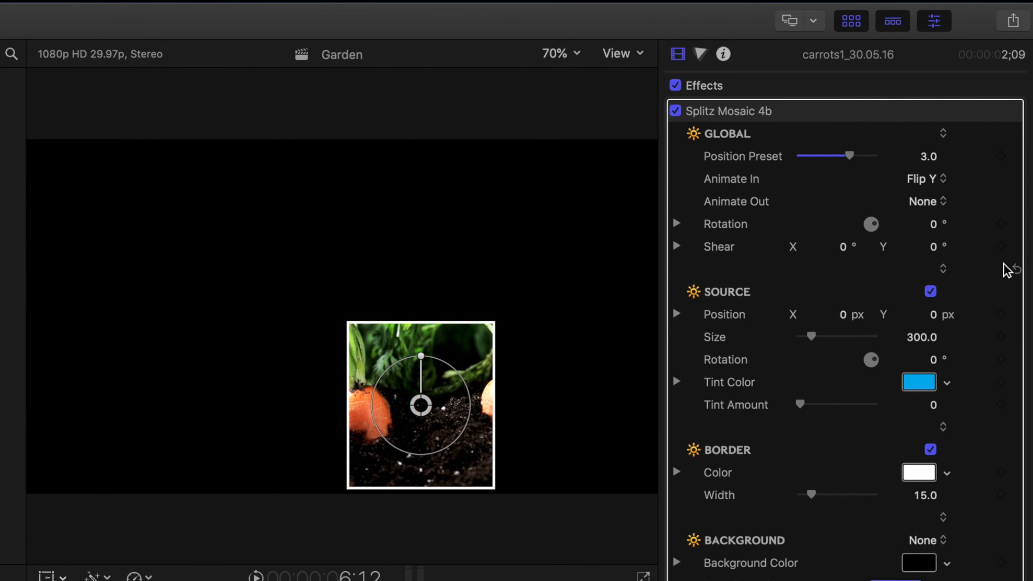
# - Try Flip X as the carrots clip's Animate In style and play it from the clip's start
pyautogui.click(921, 179)
pyautogui.click(922, 194)
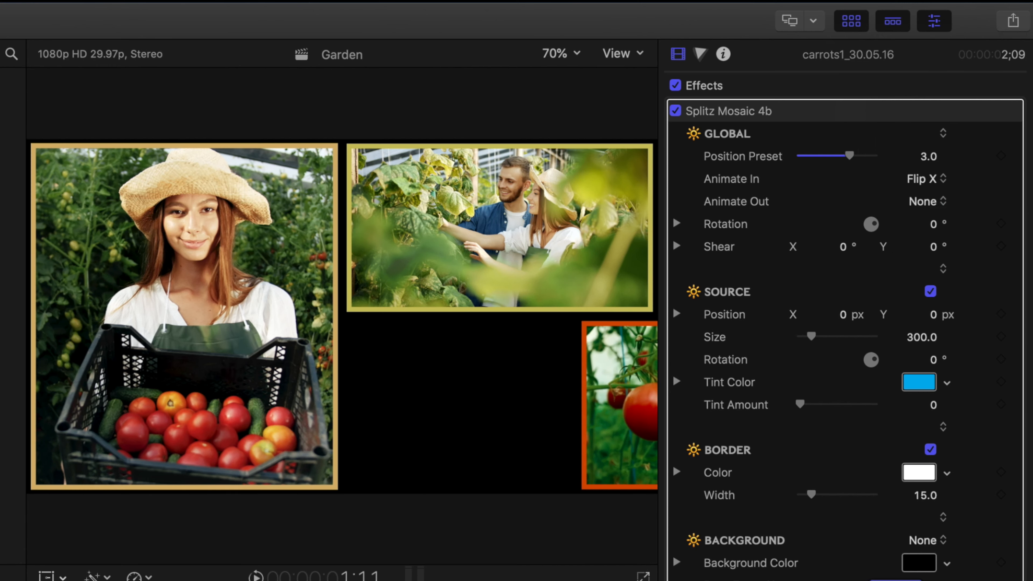
pyautogui.press('Up')
pyautogui.press('space')
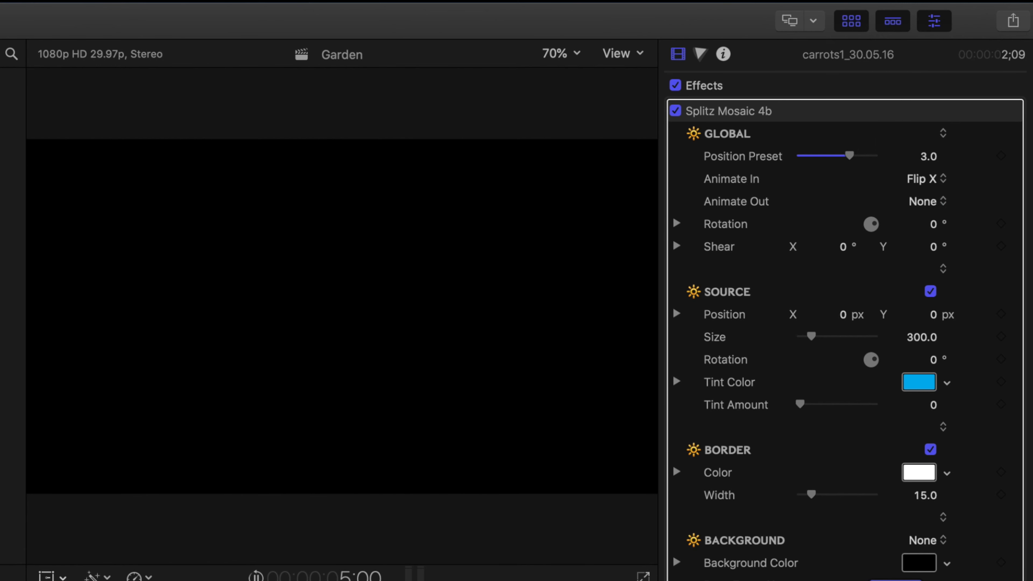
pyautogui.press('space')
# - Set the carrots clip's Animate In to Slide Up and move the playhead to the clip's start at 5:00
pyautogui.click(935, 183)
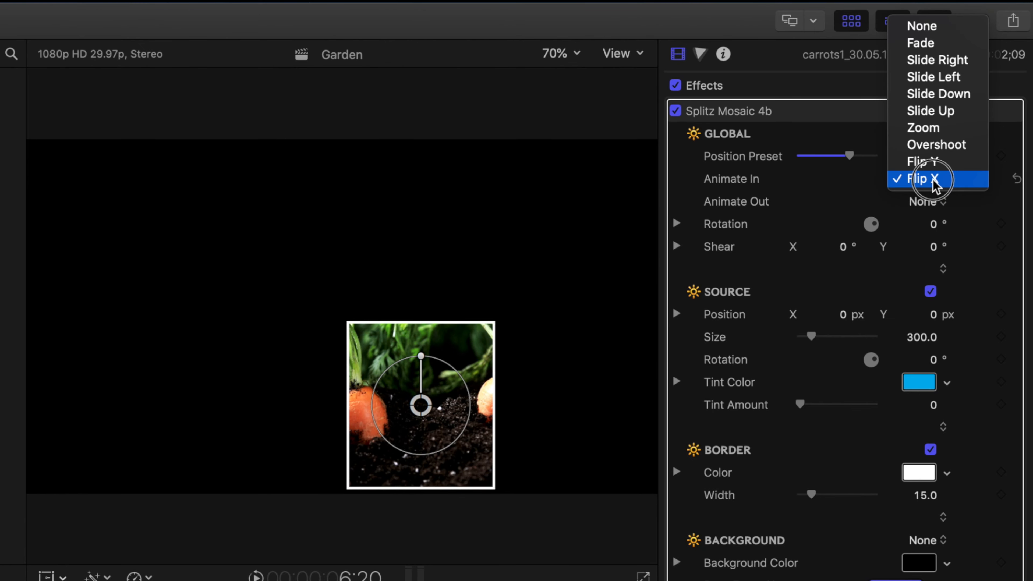
pyautogui.click(931, 116)
pyautogui.click(266, 364)
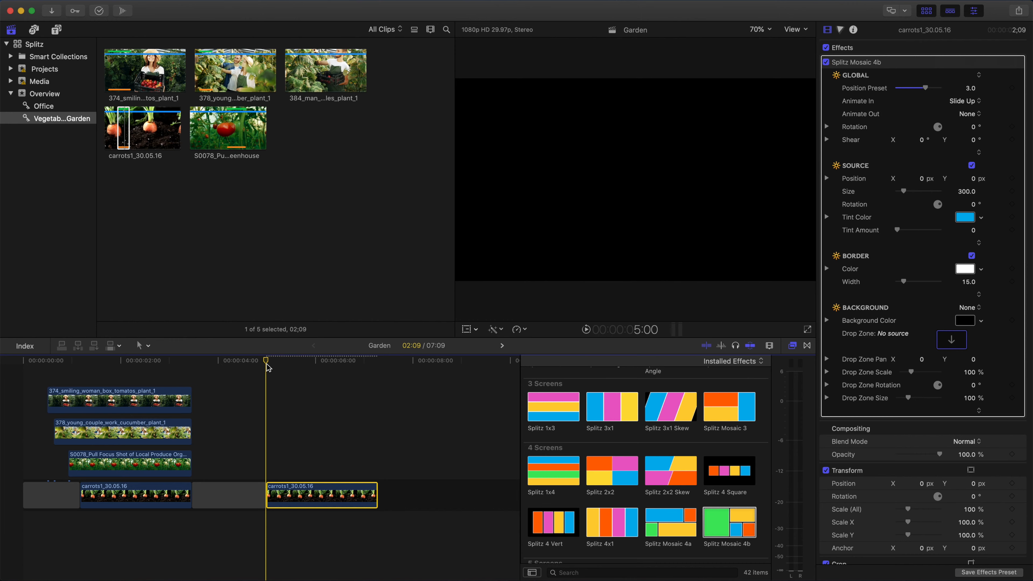
# - Play the carrots clip's Slide Up entrance and move the playhead back into the earlier multi-clip section
pyautogui.press('space')
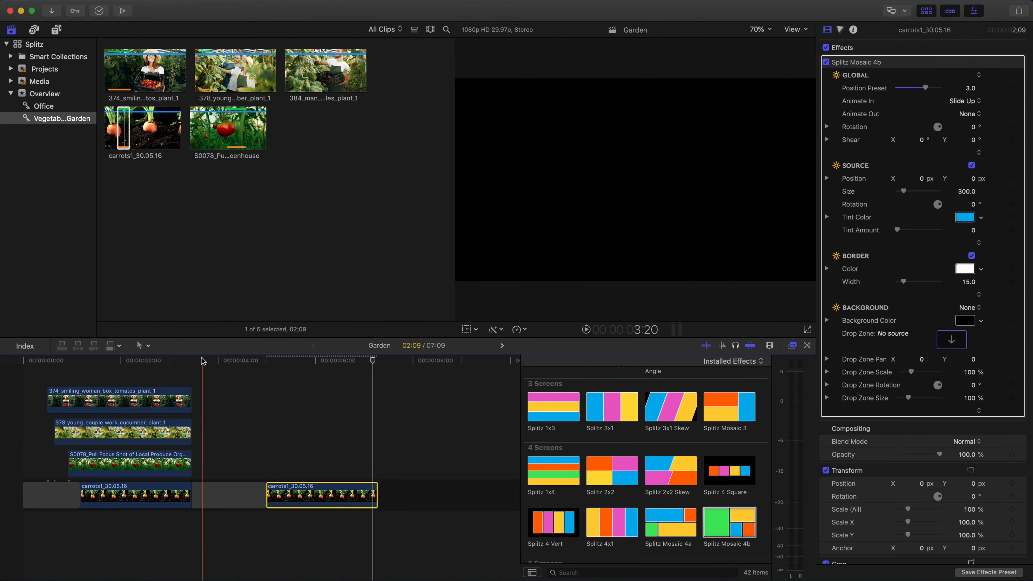
pyautogui.click(169, 360)
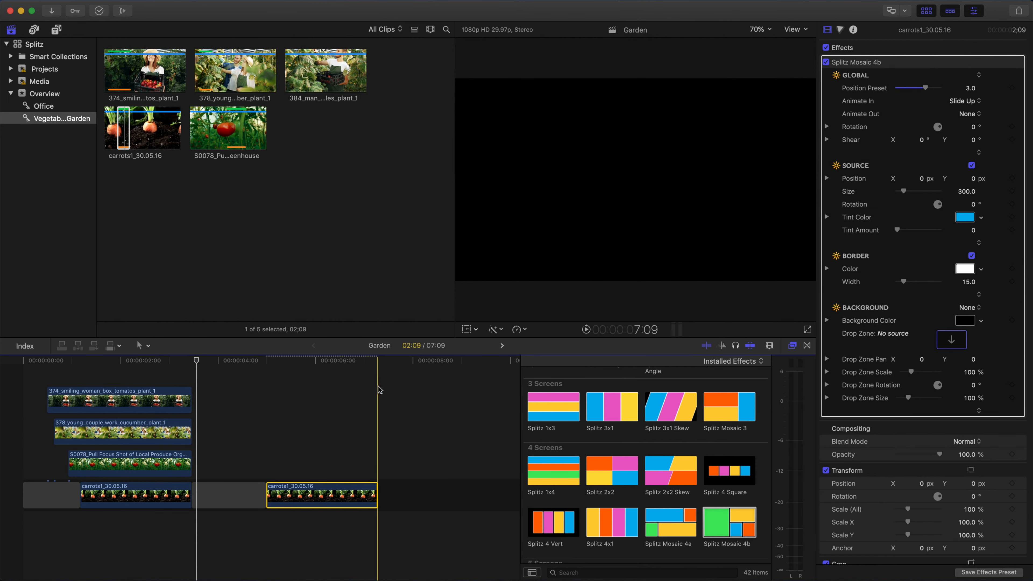
# - Move the playhead near the end of the carrots clip, set its Animate Out to Zoom and play the exit animation
pyautogui.click(366, 361)
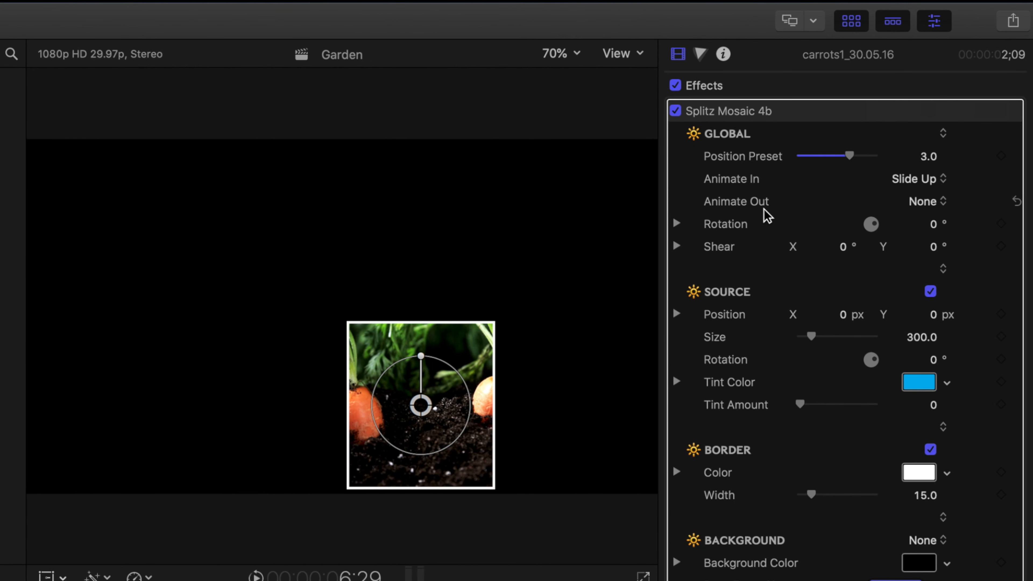
pyautogui.click(924, 204)
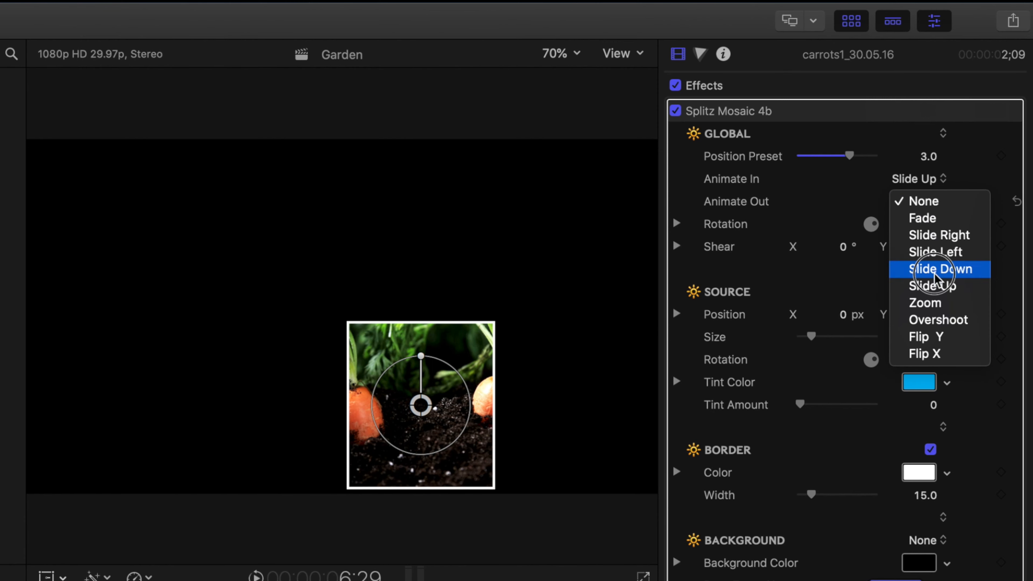
pyautogui.click(931, 302)
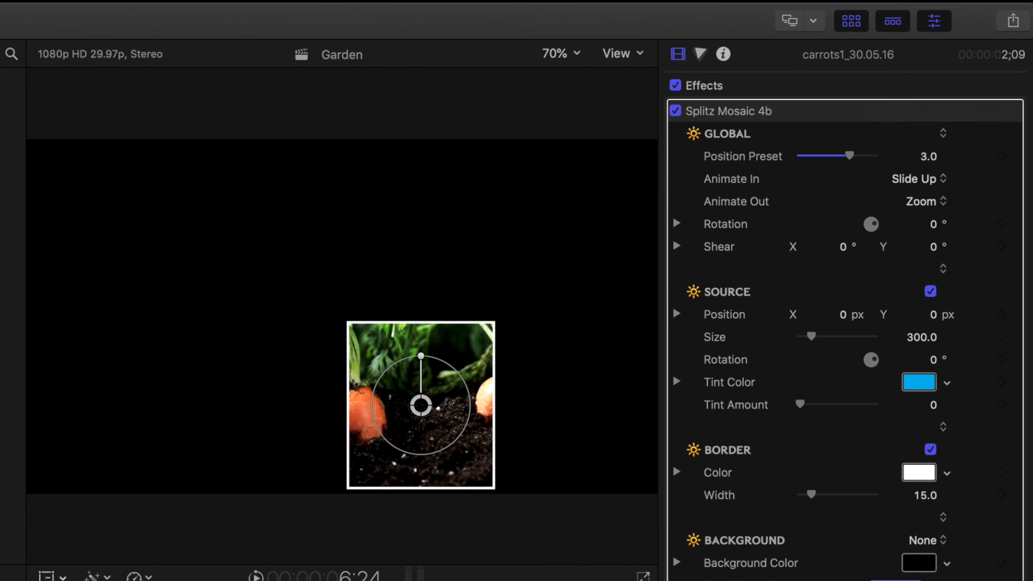
pyautogui.press('space')
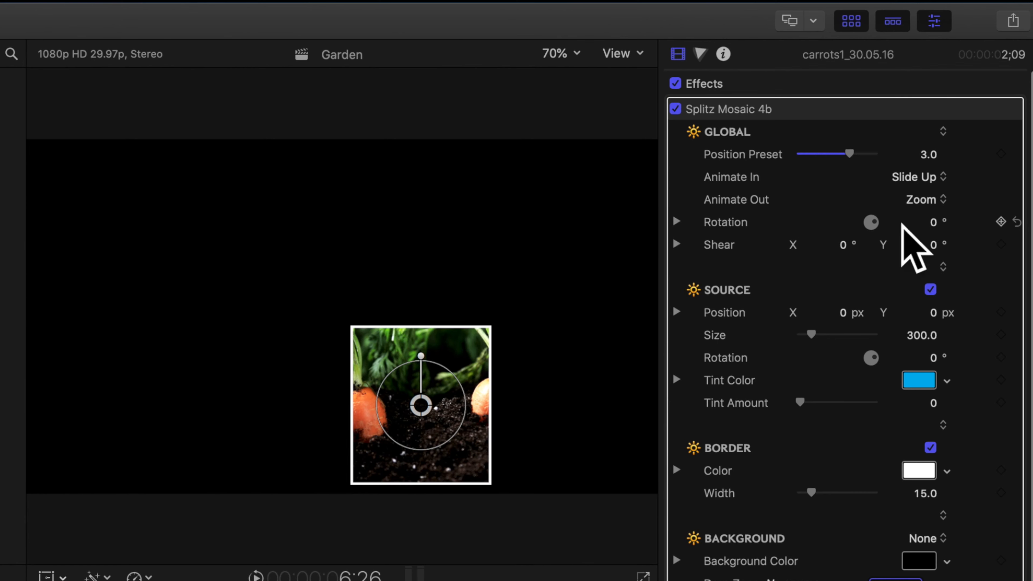
# - Try adjusting the Global Rotation and Shear on the carrots clip's effect and undo both changes
pyautogui.moveTo(932, 223); pyautogui.dragTo(841, 244)
pyautogui.press('super+z')
pyautogui.press('super+z')
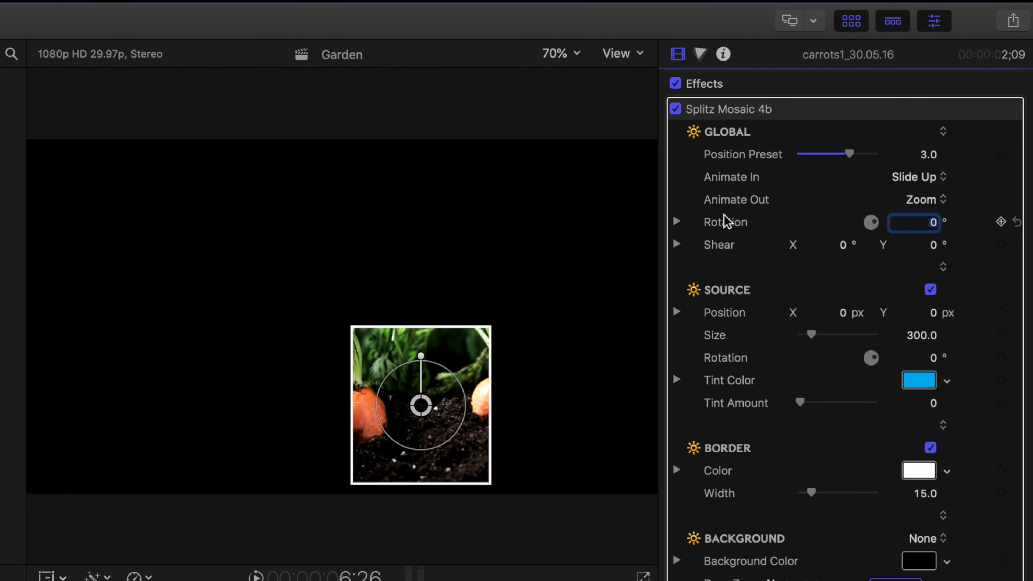
# - Set the carrots clip's Position Preset to 3.18 and scrub the playhead to about 5:25 within the clip
pyautogui.moveTo(849, 153); pyautogui.dragTo(854, 154)
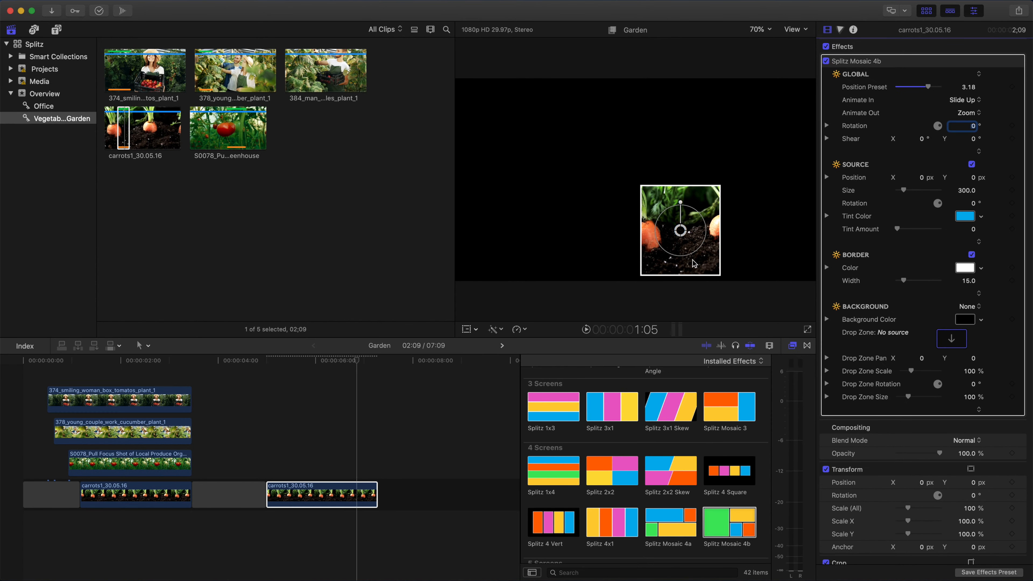
pyautogui.click(176, 361)
pyautogui.moveTo(175, 361); pyautogui.dragTo(306, 368)
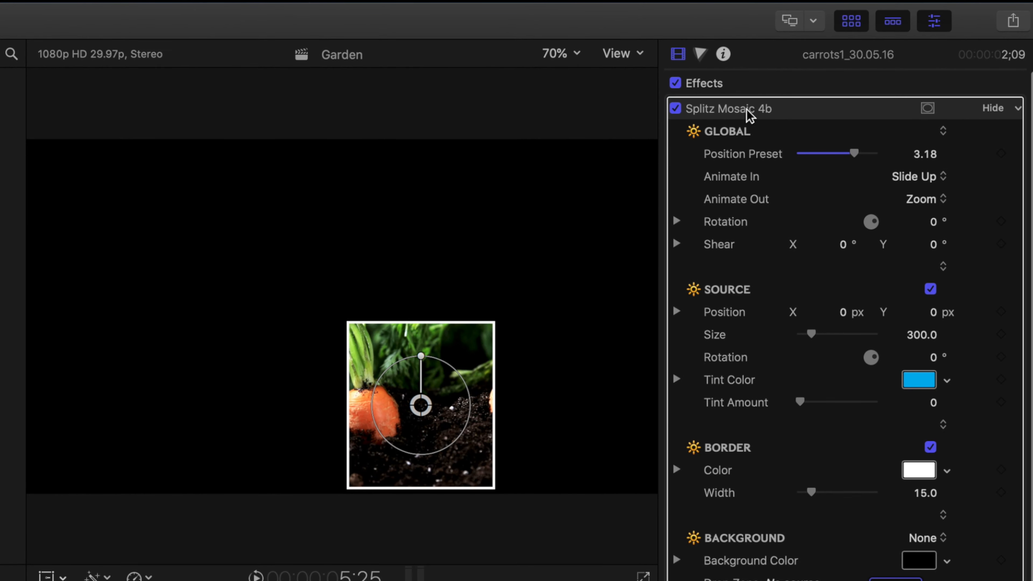
# - Try resizing, rotating and repositioning the source footage inside the carrots tile with the effect's on-screen controls and Source values
pyautogui.click(748, 116)
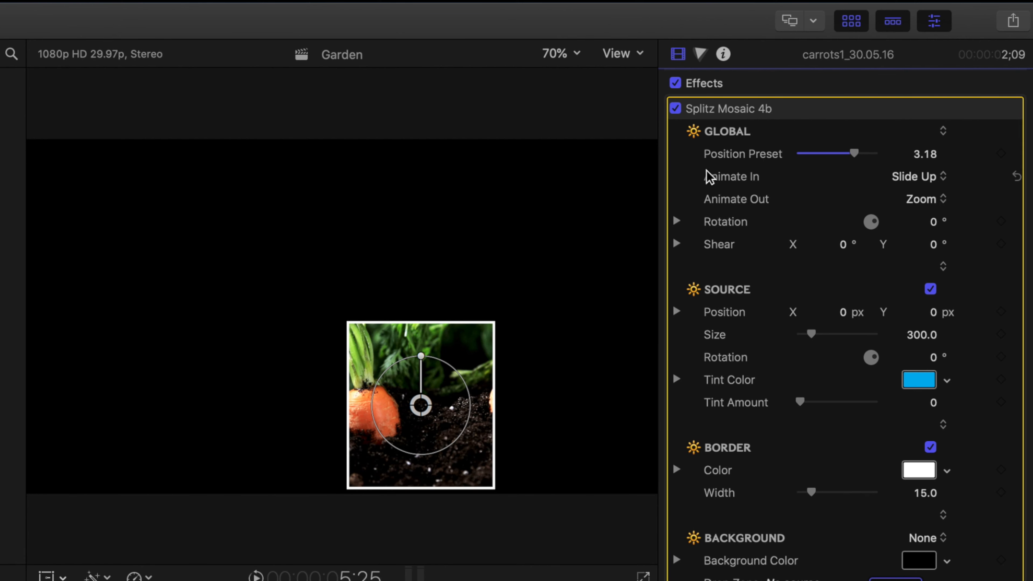
pyautogui.moveTo(421, 356); pyautogui.dragTo(443, 373)
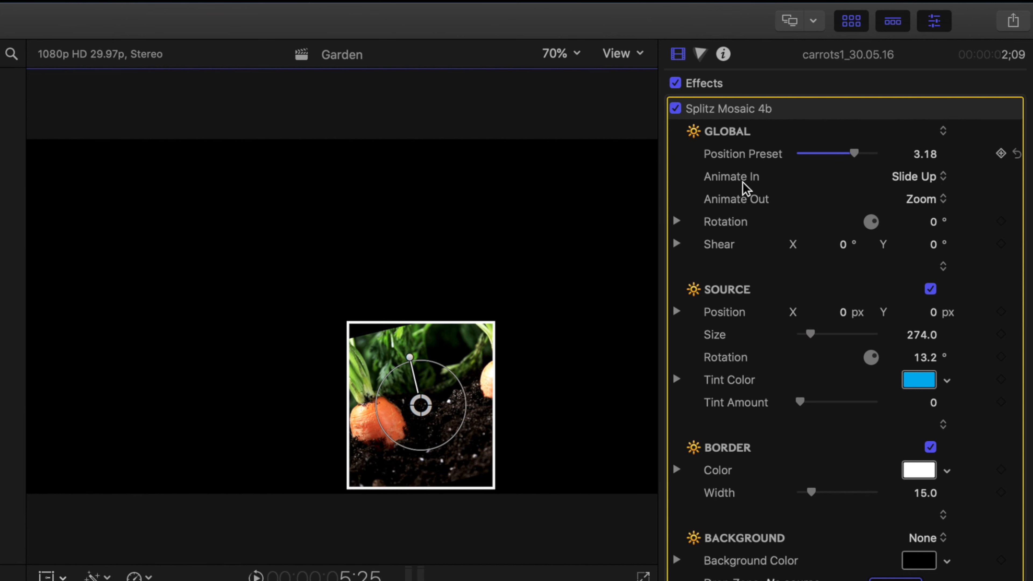
pyautogui.moveTo(843, 312); pyautogui.dragTo(812, 335)
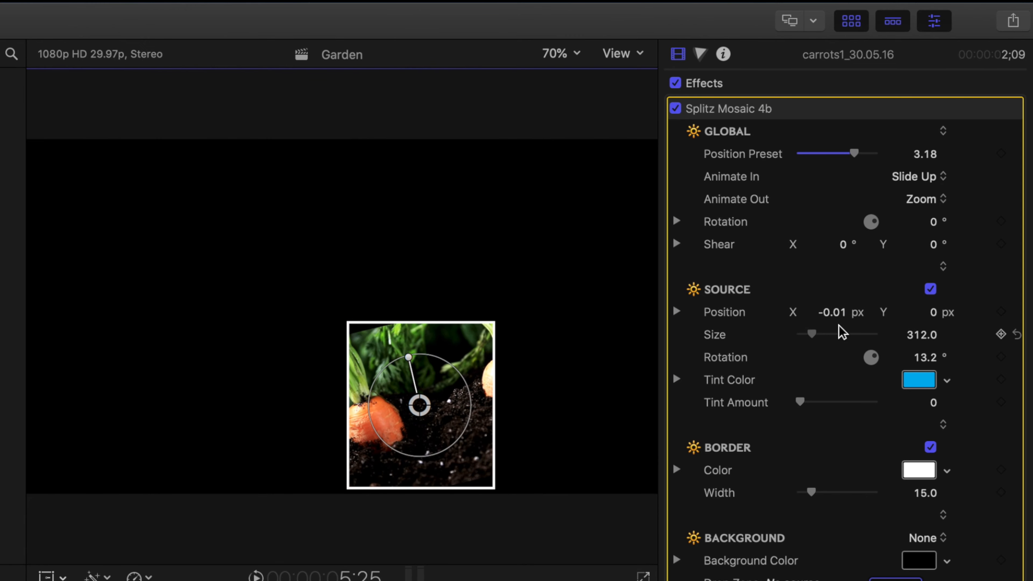
pyautogui.moveTo(873, 360); pyautogui.dragTo(657, 374)
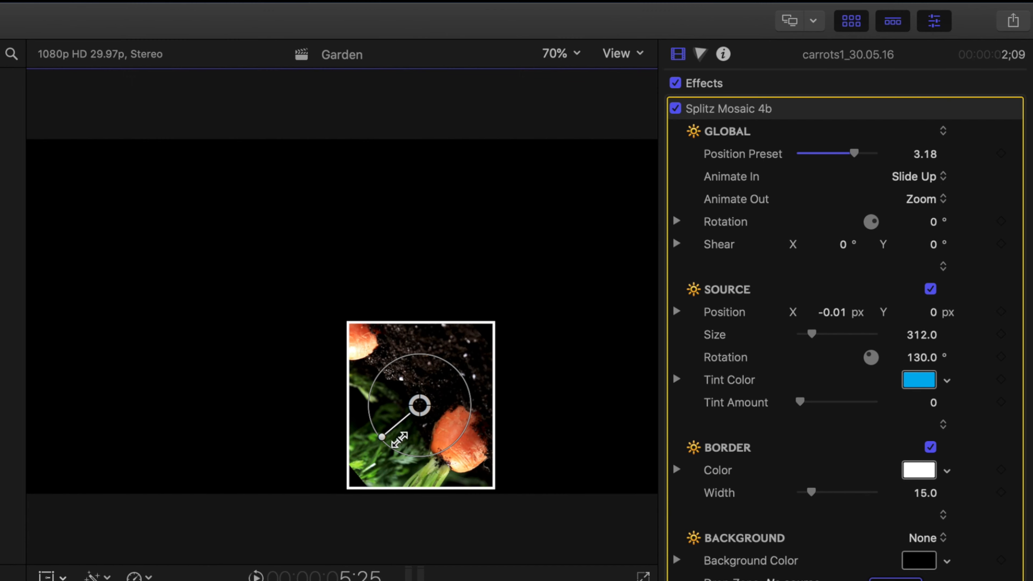
pyautogui.moveTo(399, 439); pyautogui.dragTo(447, 361)
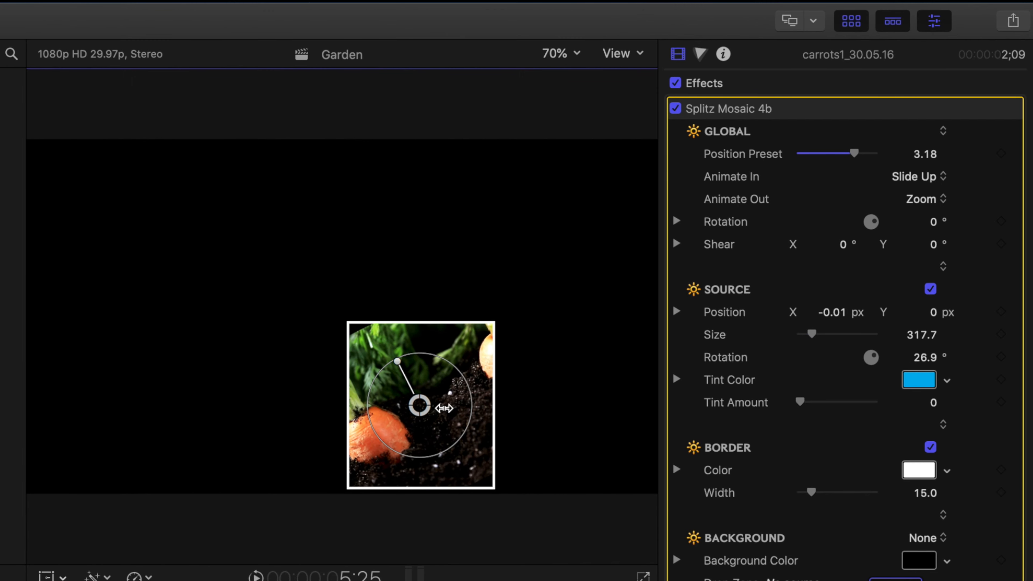
pyautogui.moveTo(421, 407)
pyautogui.mouseDown()
pyautogui.moveTo(270, 422)
pyautogui.moveTo(260, 438)
pyautogui.moveTo(403, 533)
pyautogui.moveTo(448, 580)
pyautogui.moveTo(397, 411)
pyautogui.moveTo(405, 409)
pyautogui.mouseUp()
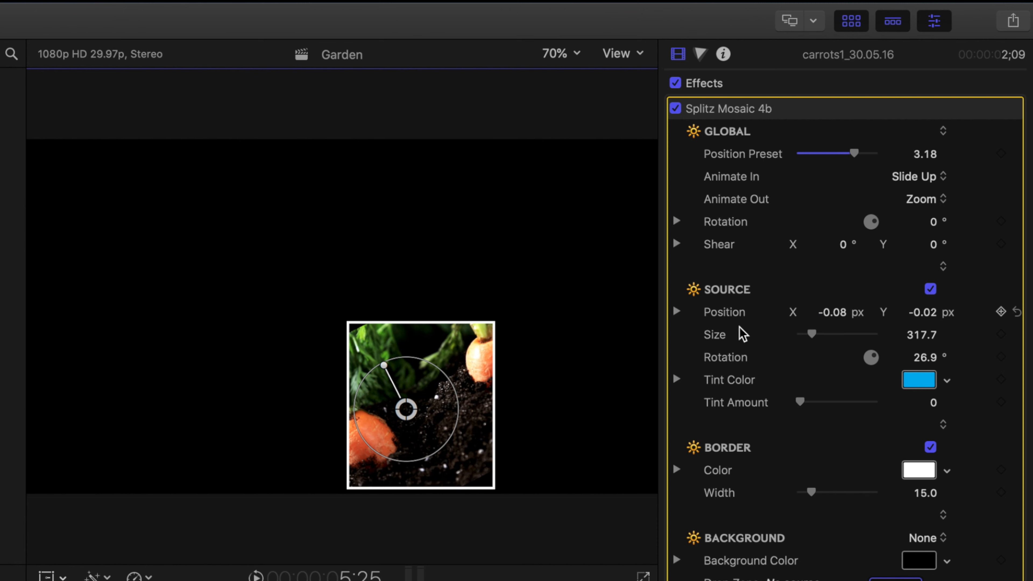
# - Reset the carrots effect's Source Position, Size and Rotation to their defaults
pyautogui.click(1015, 312)
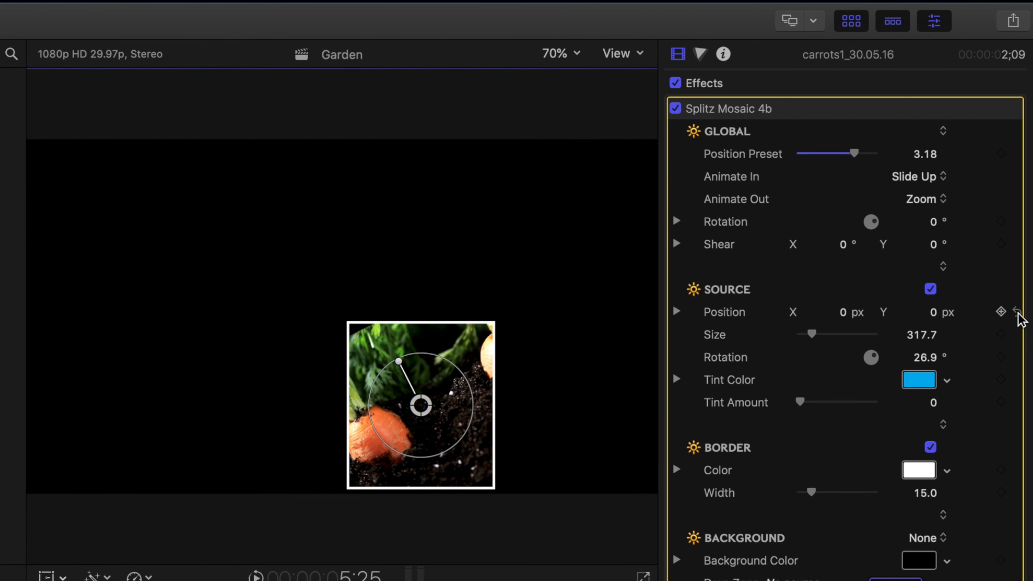
pyautogui.click(1015, 336)
pyautogui.click(1016, 358)
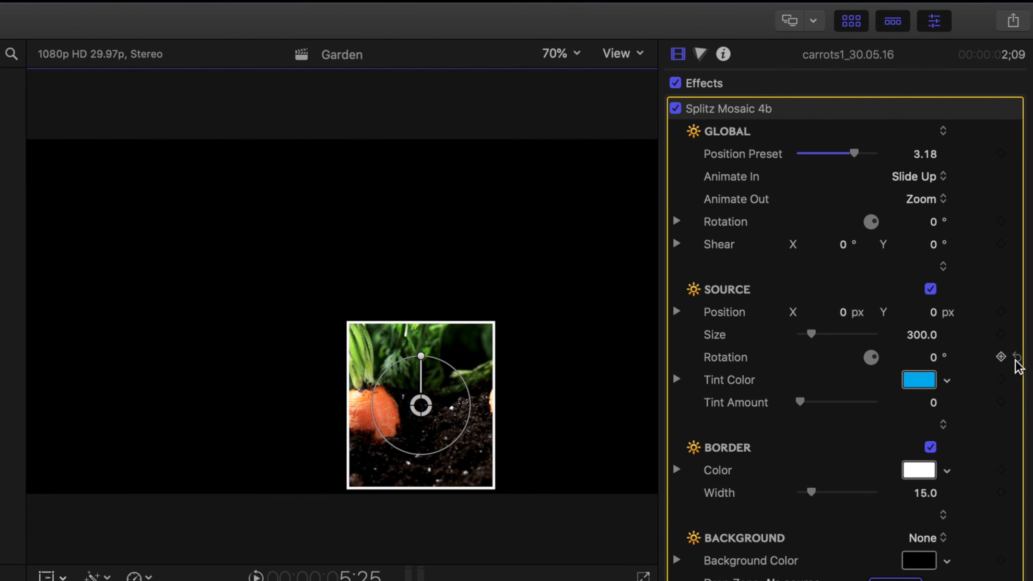
# - Enlarge the carrot footage inside its tile to a size of about 345.1 and reposition it to about X 0.4, Y -0.03, scrubbing to check the framing
pyautogui.moveTo(449, 372); pyautogui.dragTo(460, 359)
pyautogui.click(426, 406)
pyautogui.moveTo(427, 405); pyautogui.dragTo(466, 411)
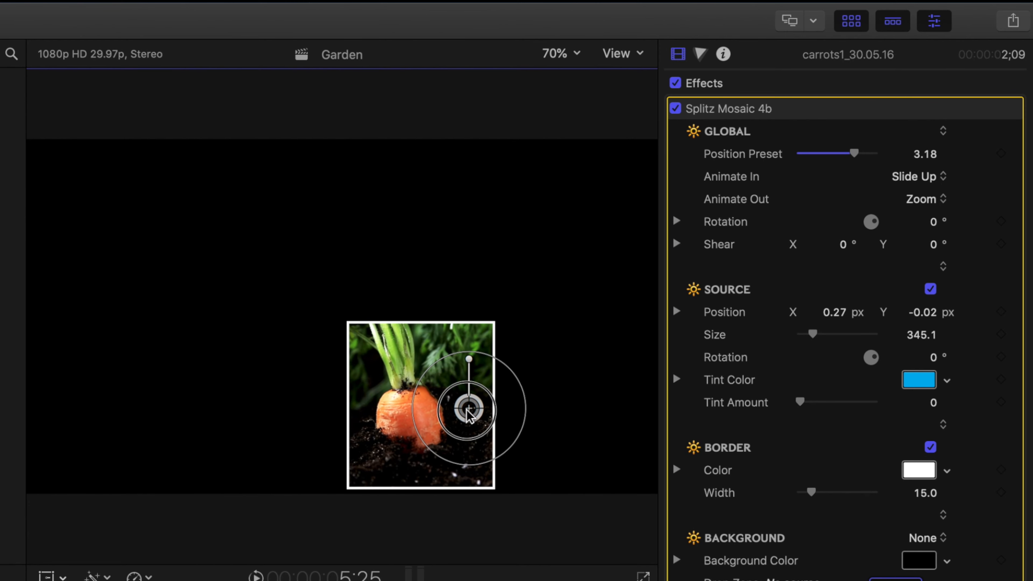
pyautogui.moveTo(290, 363); pyautogui.dragTo(332, 371)
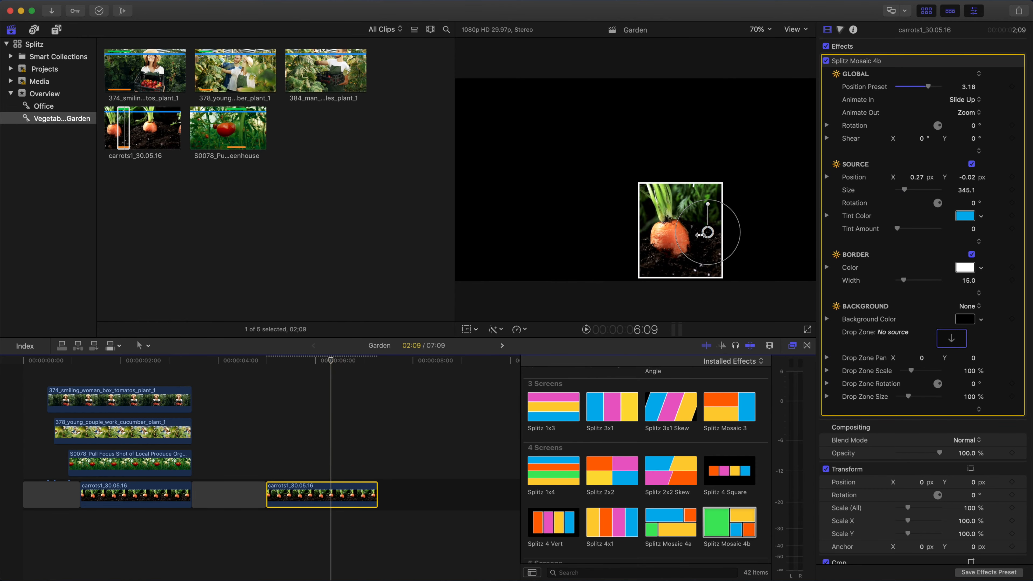
pyautogui.moveTo(708, 235); pyautogui.dragTo(721, 234)
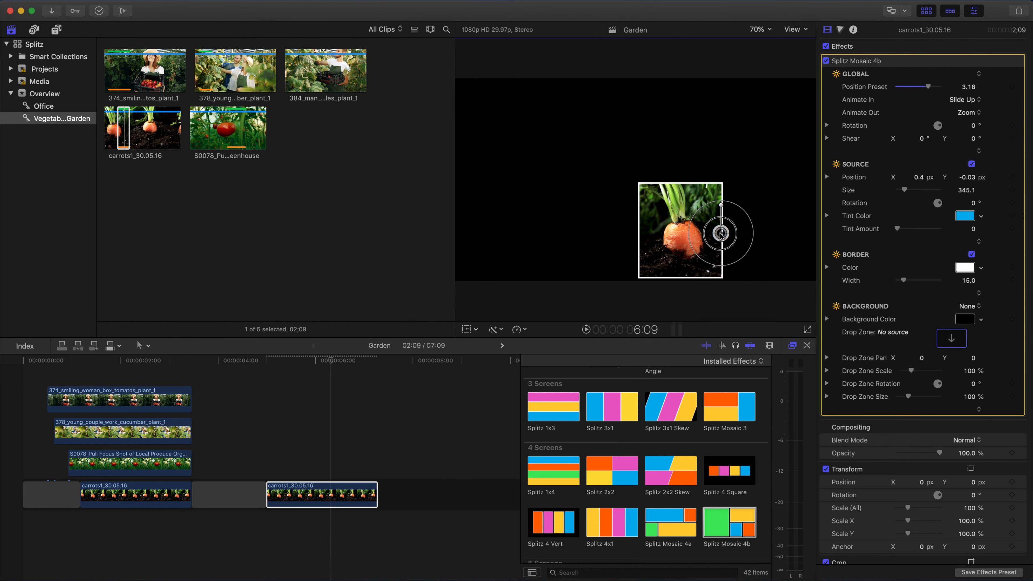
pyautogui.moveTo(280, 365); pyautogui.dragTo(319, 374)
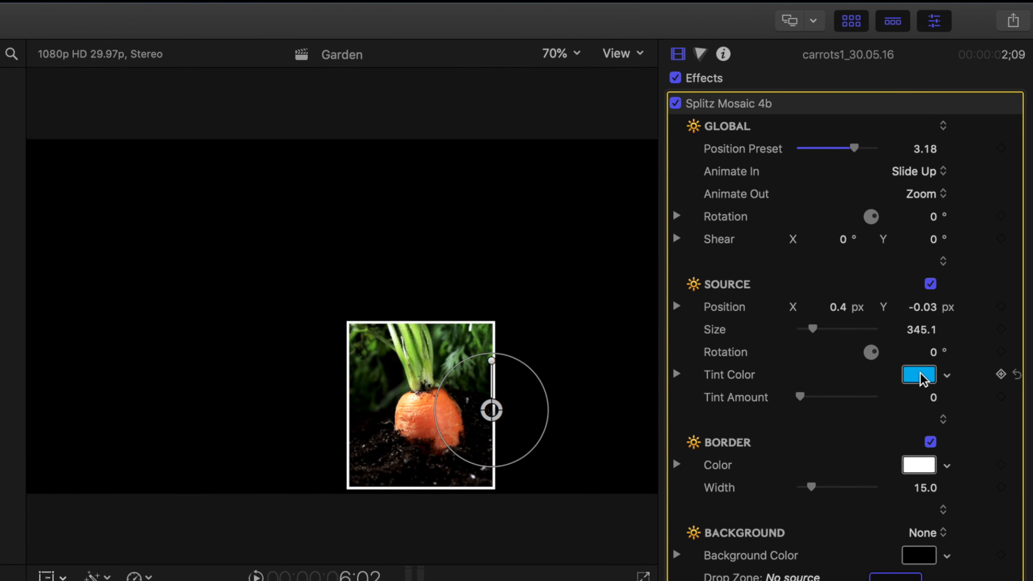
# - Try the carrots clip's Tint Amount and toggle its border off and on to compare
pyautogui.moveTo(799, 397); pyautogui.dragTo(753, 401)
pyautogui.click(930, 442)
pyautogui.click(931, 442)
pyautogui.click(931, 443)
pyautogui.click(931, 442)
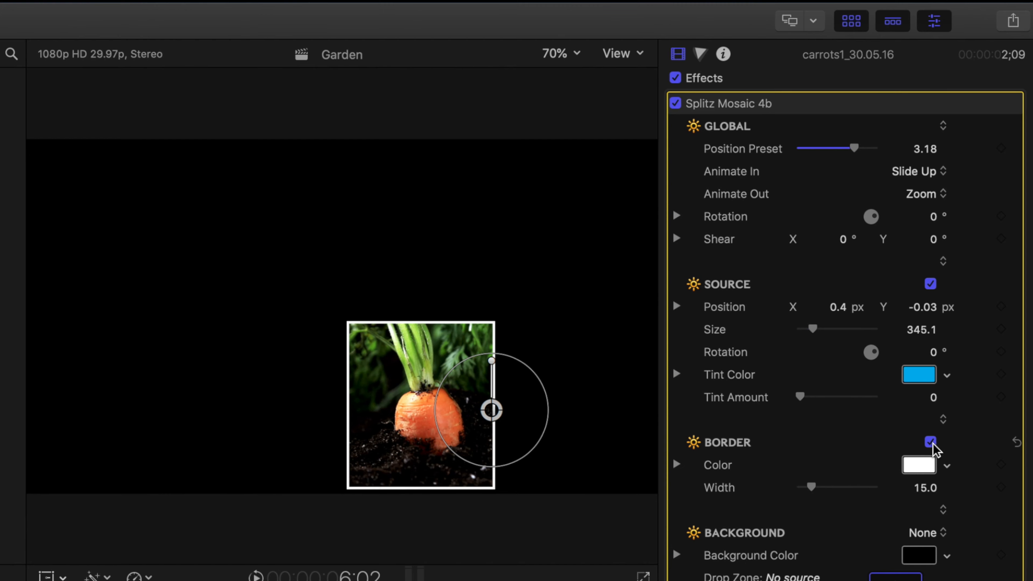
# - Set the carrots tile's border color to the orange sampled from the carrot and its border width to 30
pyautogui.click(919, 465)
pyautogui.click(425, 507)
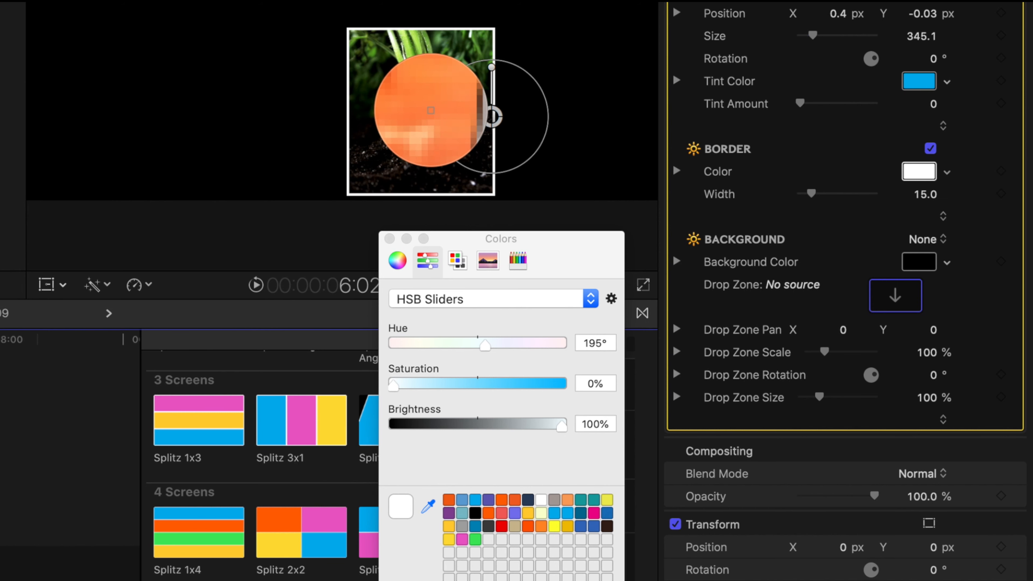
pyautogui.click(430, 110)
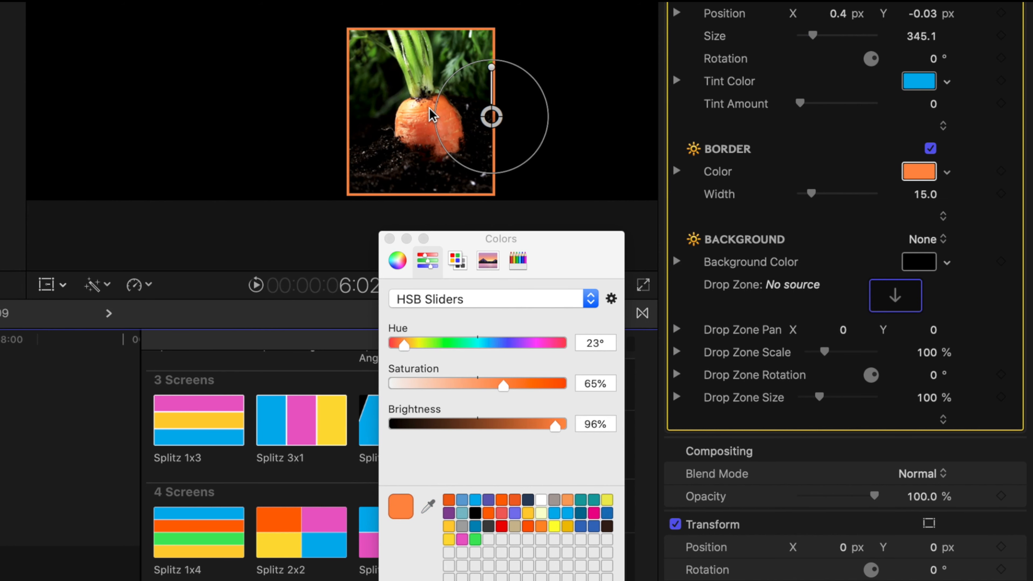
pyautogui.click(389, 238)
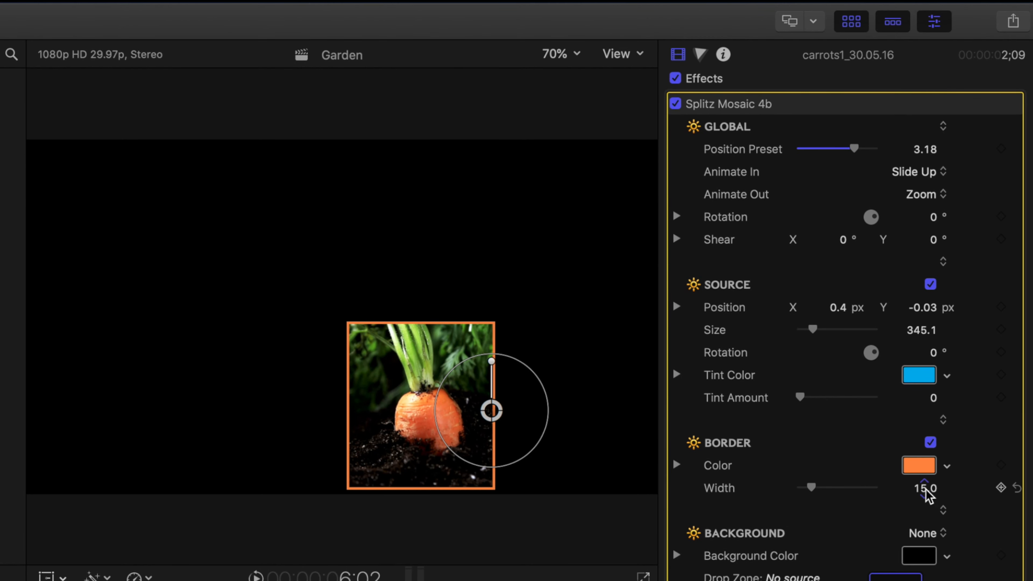
pyautogui.click(925, 489)
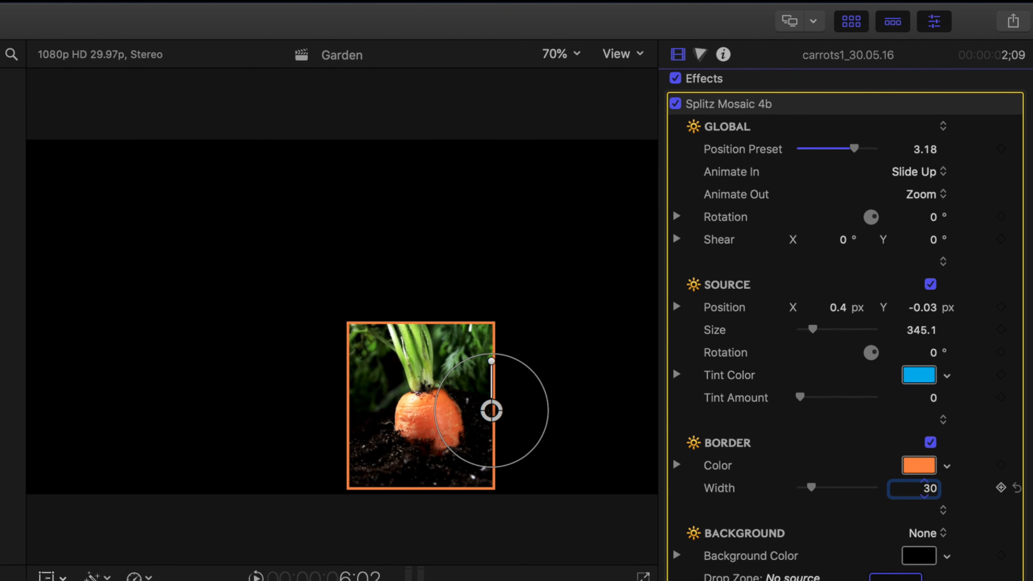
pyautogui.press('Return')
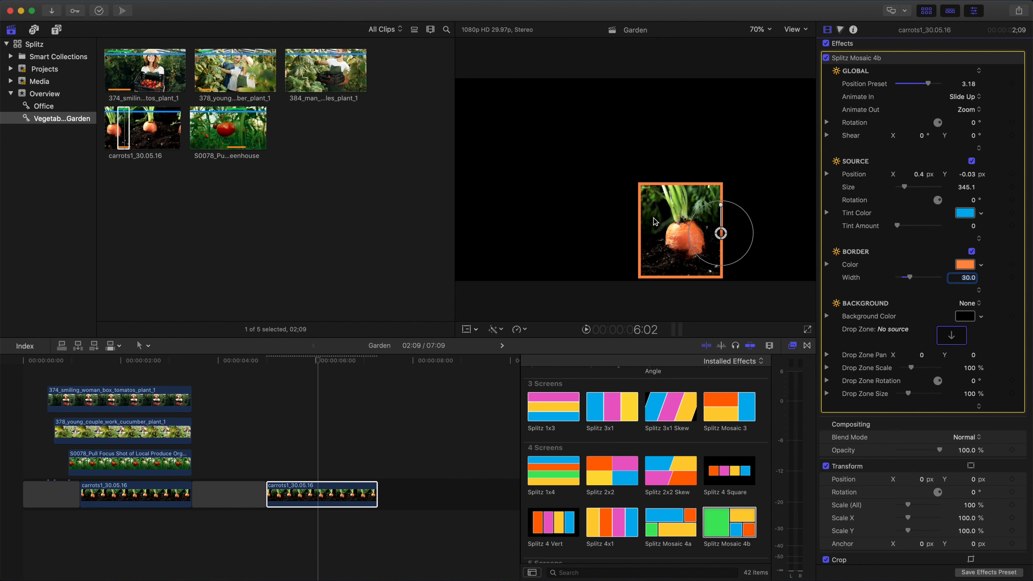
# - Connect the S0078 greenhouse tomato clip above the second carrots clip, starting slightly before it, and move the playhead to 6:06
pyautogui.click(235, 135)
pyautogui.moveTo(233, 135); pyautogui.dragTo(244, 452)
pyautogui.click(327, 360)
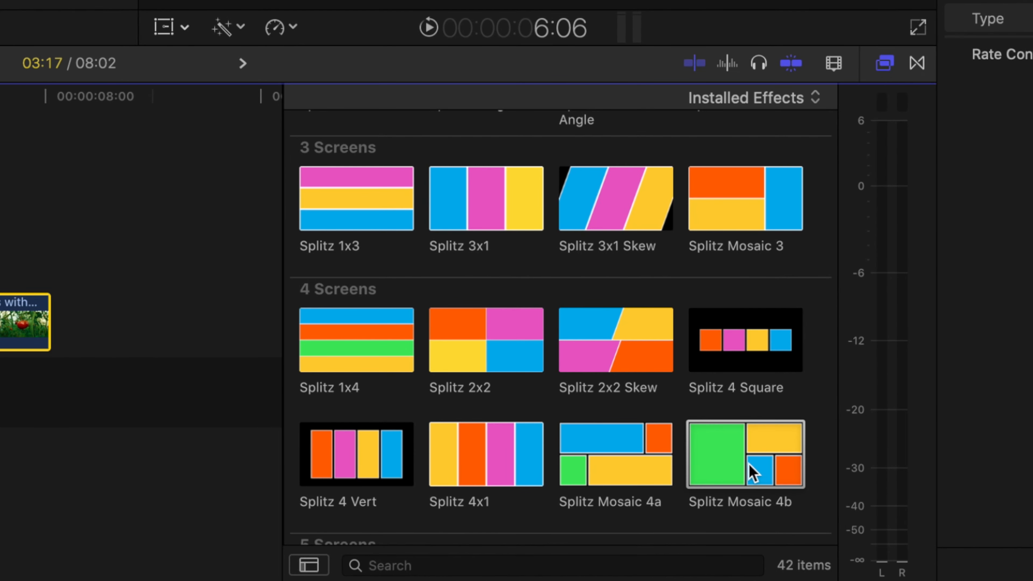
# - Apply the Splitz Mosaic 4b effect to the new tomato clip and set its Position Preset to 4.0
pyautogui.moveTo(752, 472); pyautogui.dragTo(0, 292)
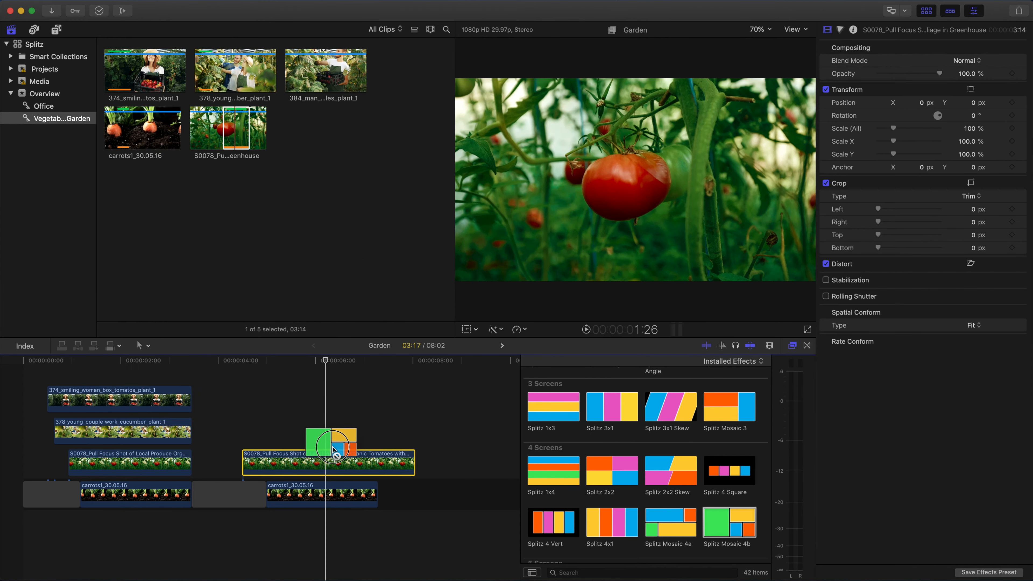
pyautogui.moveTo(333, 447); pyautogui.dragTo(329, 461)
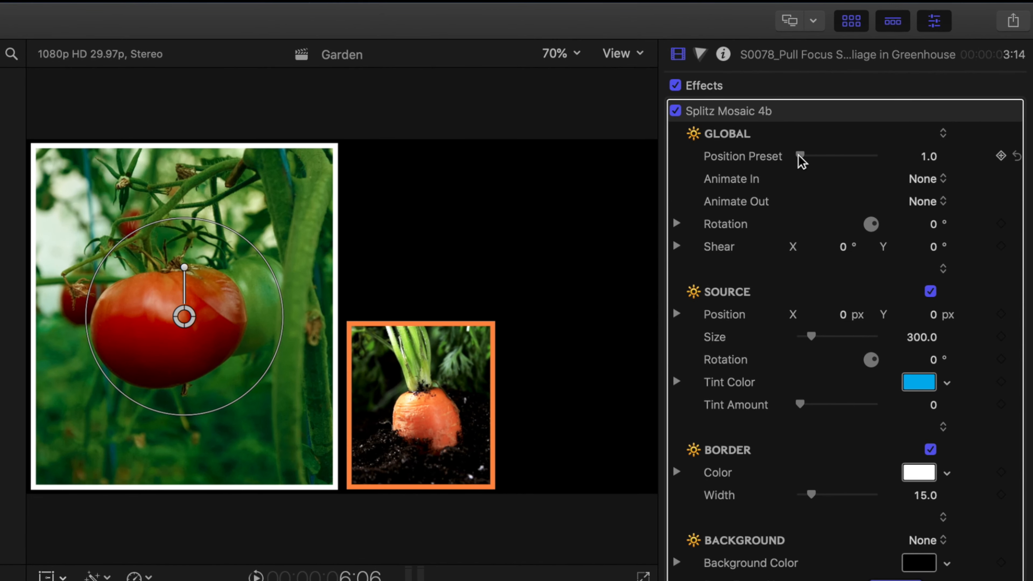
pyautogui.moveTo(800, 161); pyautogui.dragTo(903, 159)
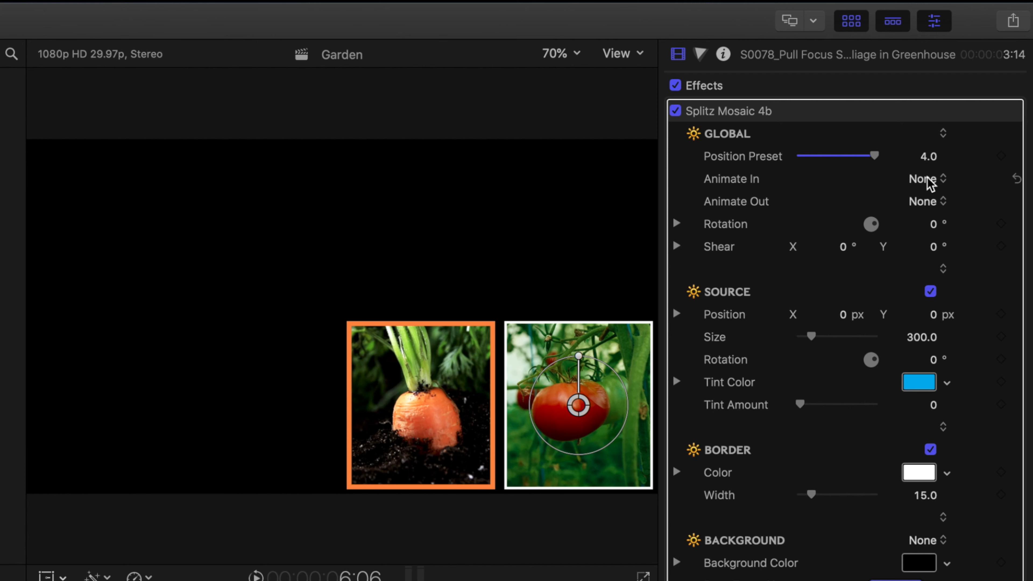
# - Set the tomato clip's Animate In to Slide Left and its Animate Out to Zoom
pyautogui.click(929, 185)
pyautogui.moveTo(924, 187); pyautogui.dragTo(929, 238)
pyautogui.click(923, 202)
pyautogui.moveTo(919, 201); pyautogui.dragTo(925, 305)
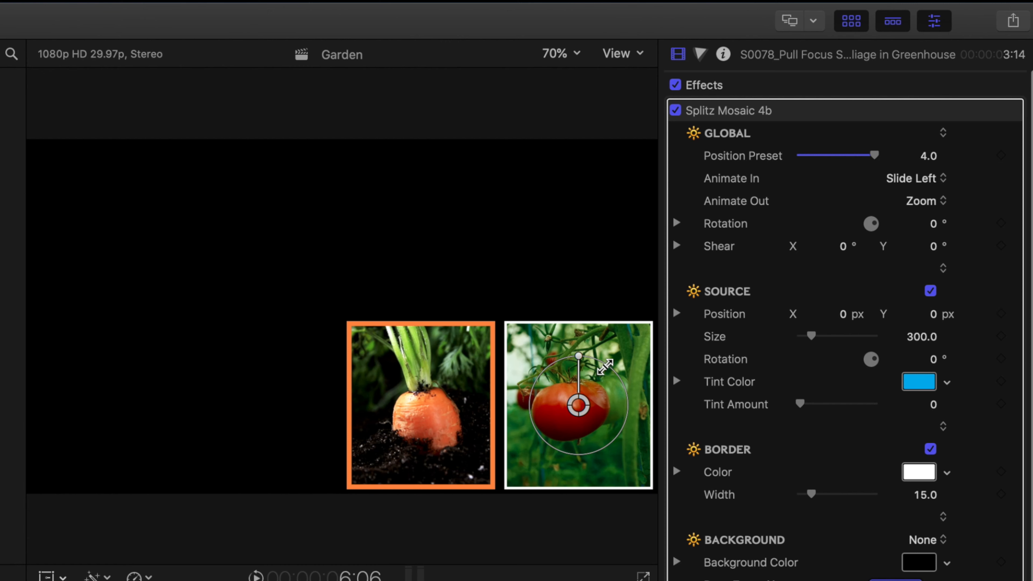
# - Enlarge the tomato footage inside its tile to a size of about 355.1 and reposition it to about X 0.12, Y 0.02
pyautogui.moveTo(611, 369); pyautogui.dragTo(617, 362)
pyautogui.moveTo(576, 405); pyautogui.dragTo(596, 401)
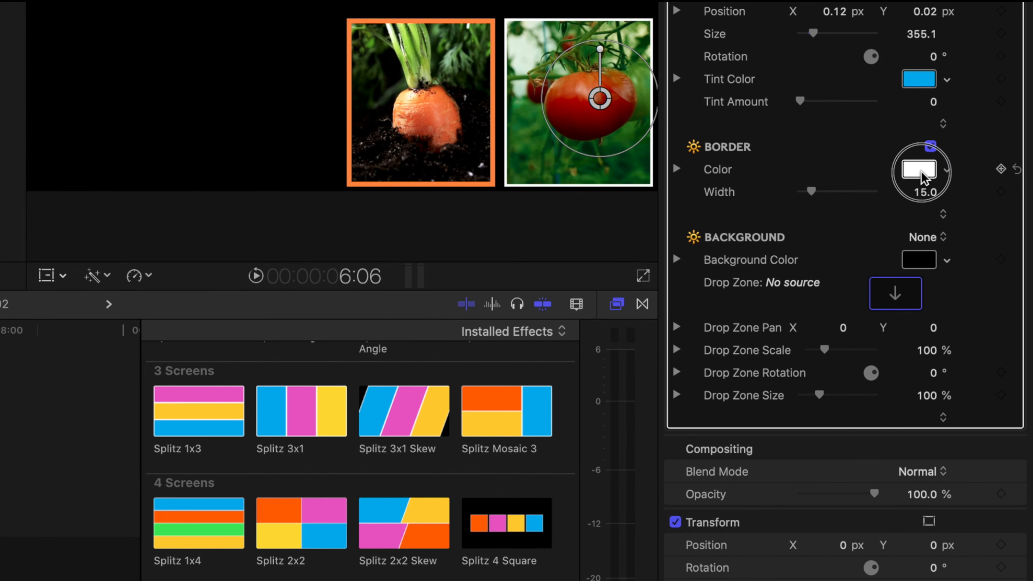
# - Set the tomato tile's border color to a dark orange-red sampled from the tomato in the viewer
pyautogui.click(919, 169)
pyautogui.click(428, 498)
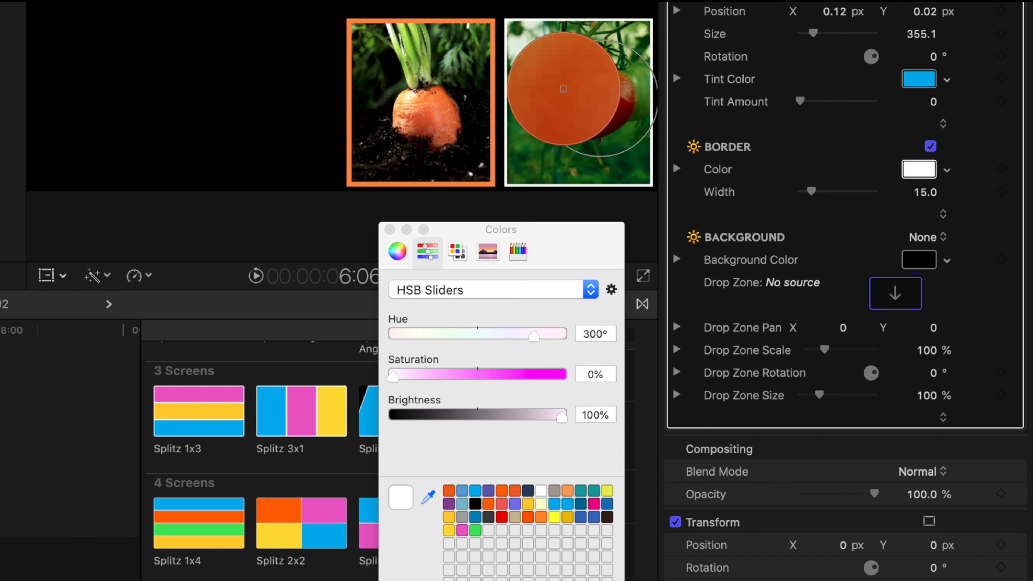
pyautogui.click(563, 89)
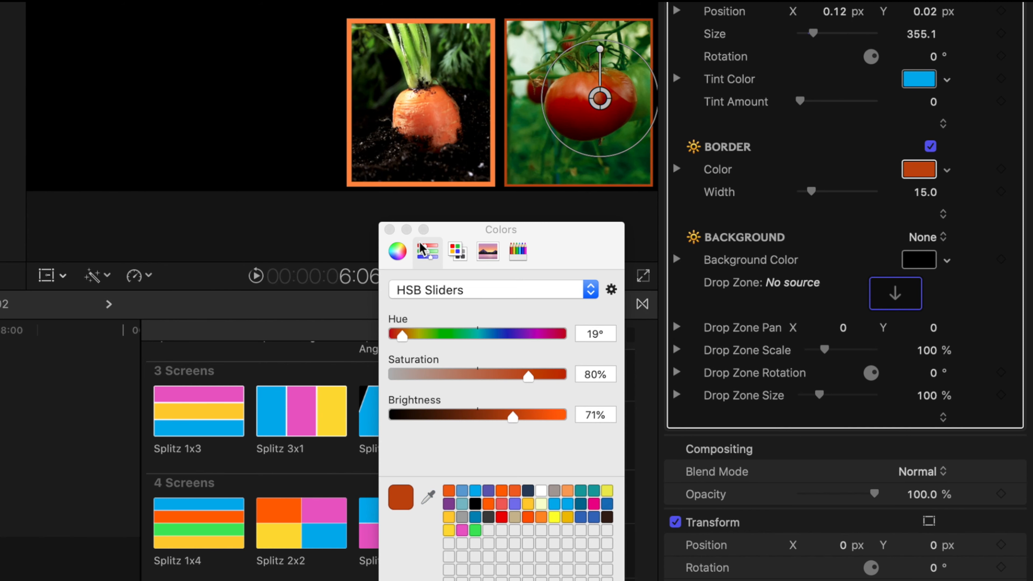
# - Finish choosing the tomato tile's border color and set its border width to 30
pyautogui.click(389, 229)
pyautogui.click(926, 195)
pyautogui.press('Return')
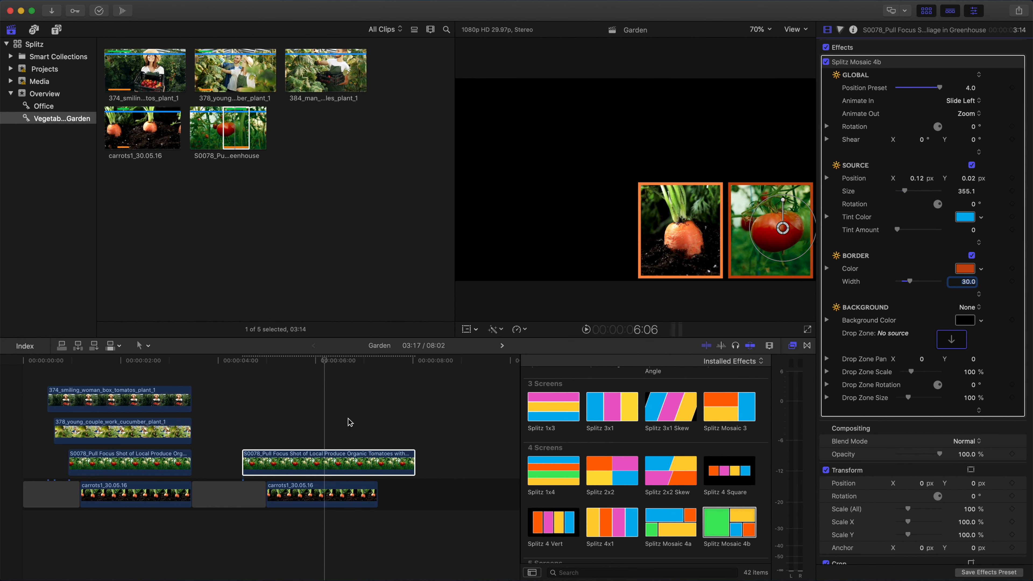
# - Move the tomato clip so it starts together with the second carrots clip, and play back the two-tile animation
pyautogui.moveTo(309, 363); pyautogui.dragTo(285, 369)
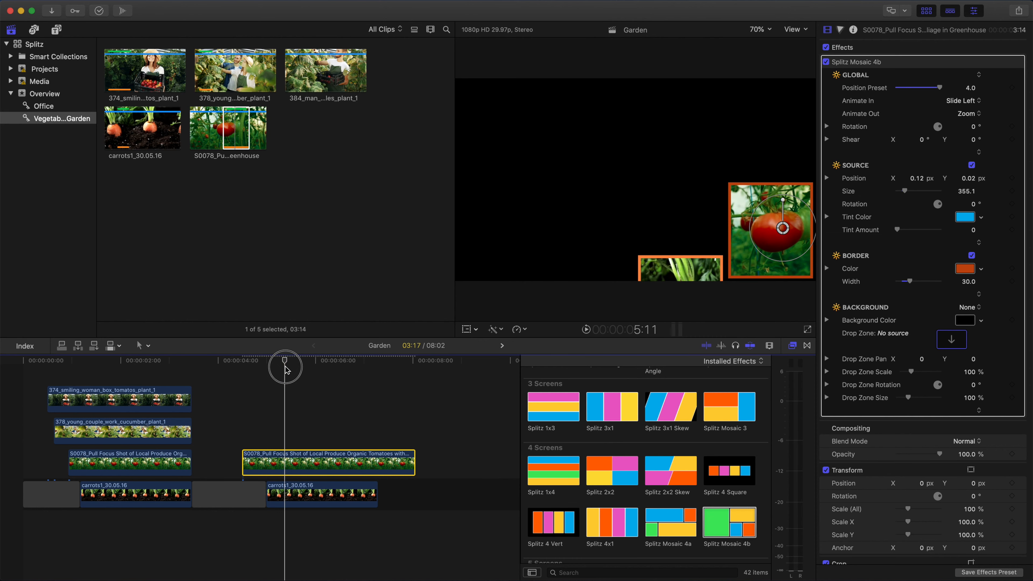
pyautogui.moveTo(266, 466); pyautogui.dragTo(290, 466)
pyautogui.moveTo(284, 362); pyautogui.dragTo(274, 362)
pyautogui.press('space')
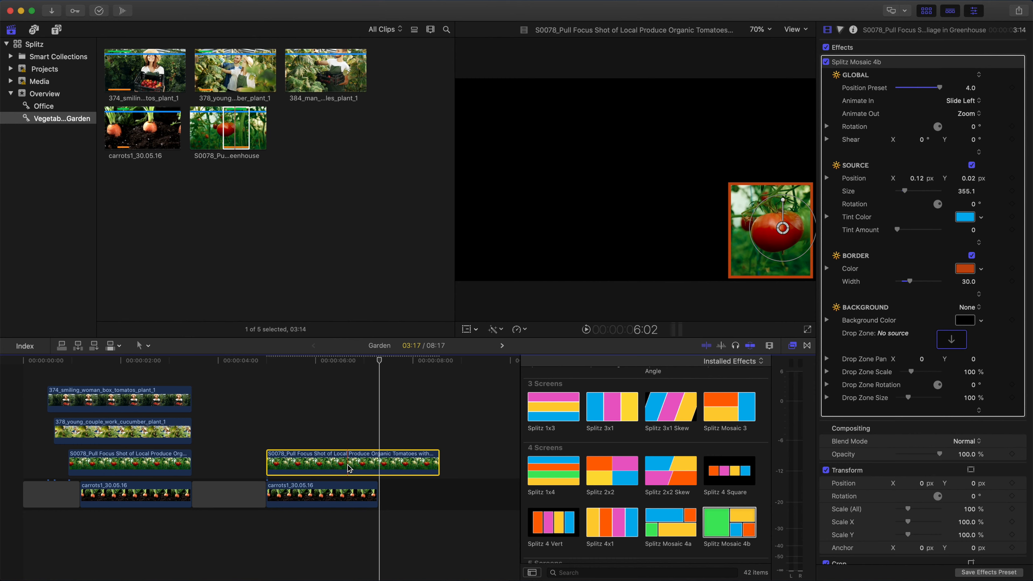
# - Add the 378_young_couple_work_cucumber_plant_1 clip above the second tomato clip, aligned with the start of the carrots clip
pyautogui.moveTo(150, 359); pyautogui.dragTo(166, 360)
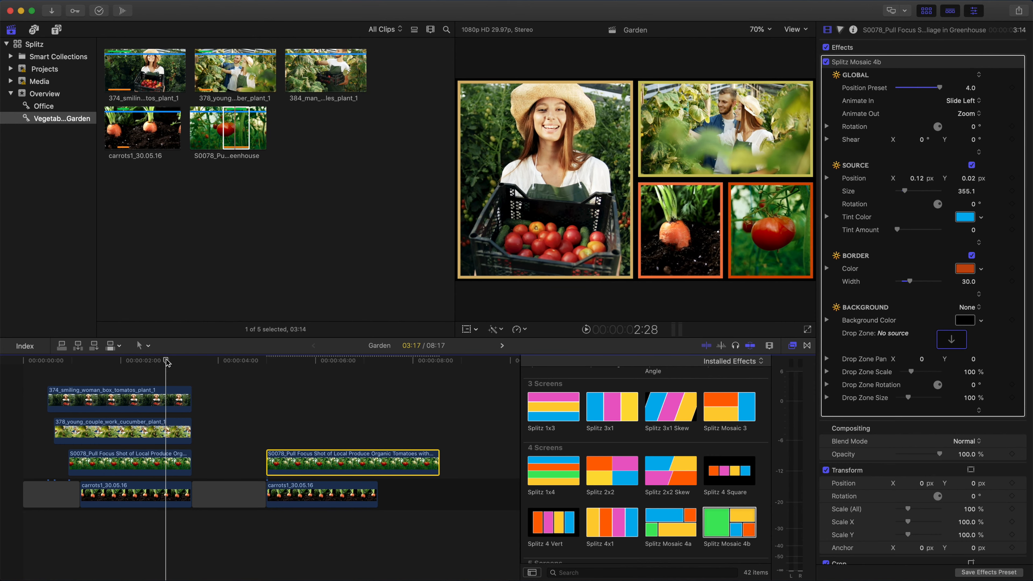
pyautogui.click(305, 361)
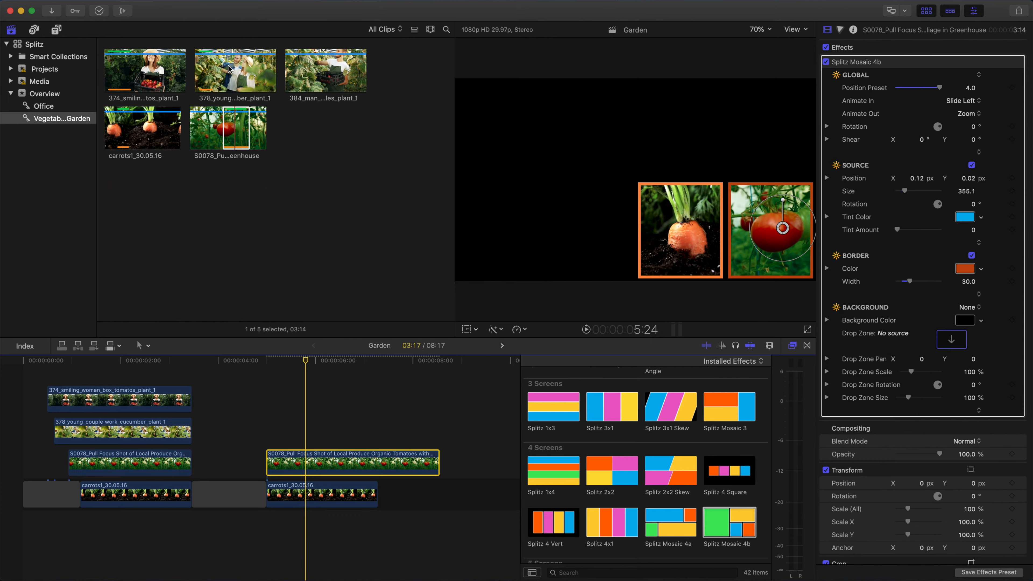
pyautogui.click(229, 69)
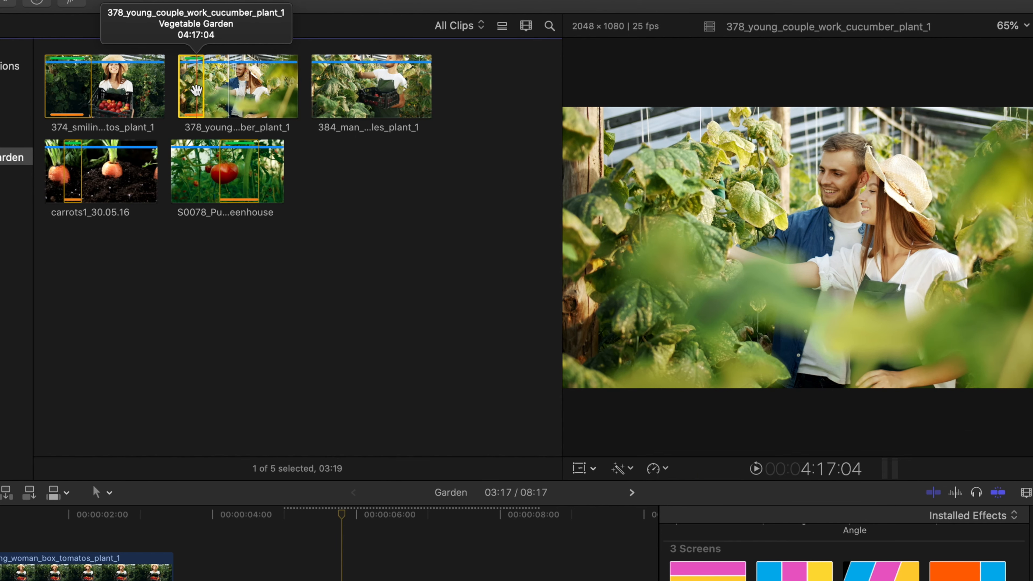
pyautogui.moveTo(191, 89); pyautogui.dragTo(375, 580)
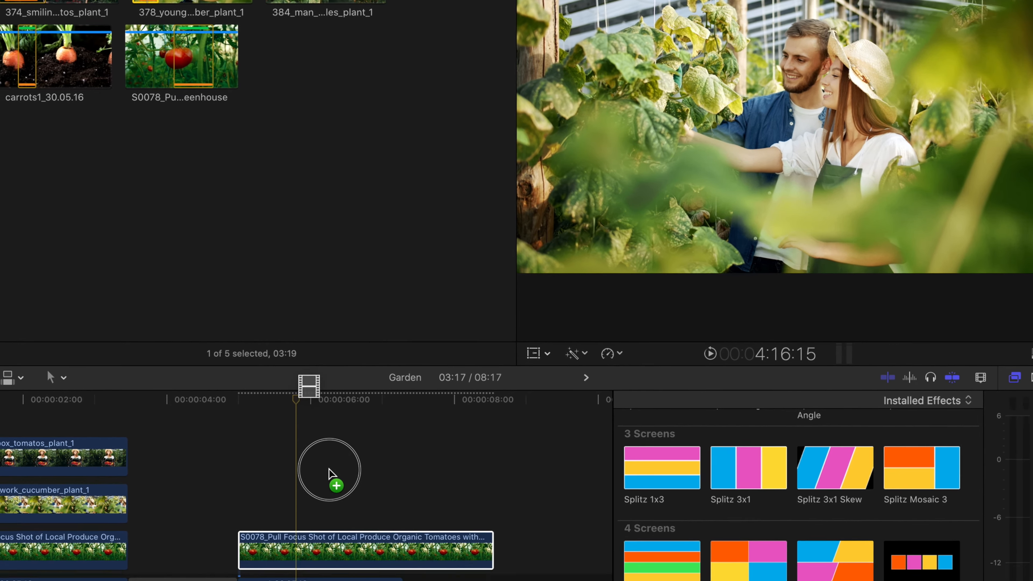
pyautogui.moveTo(329, 472); pyautogui.dragTo(244, 506)
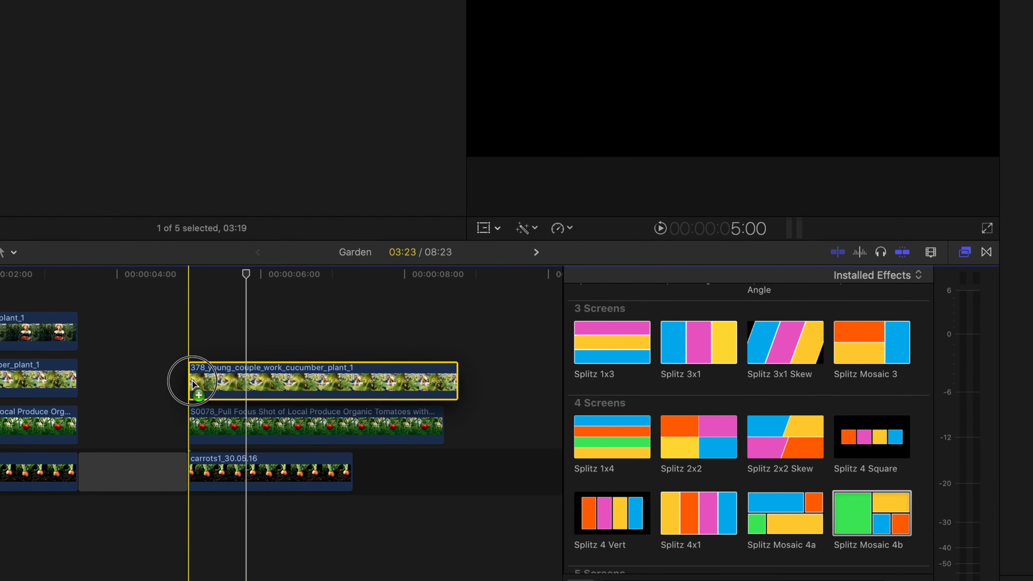
pyautogui.moveTo(192, 384); pyautogui.dragTo(192, 384)
pyautogui.moveTo(247, 274); pyautogui.dragTo(209, 279)
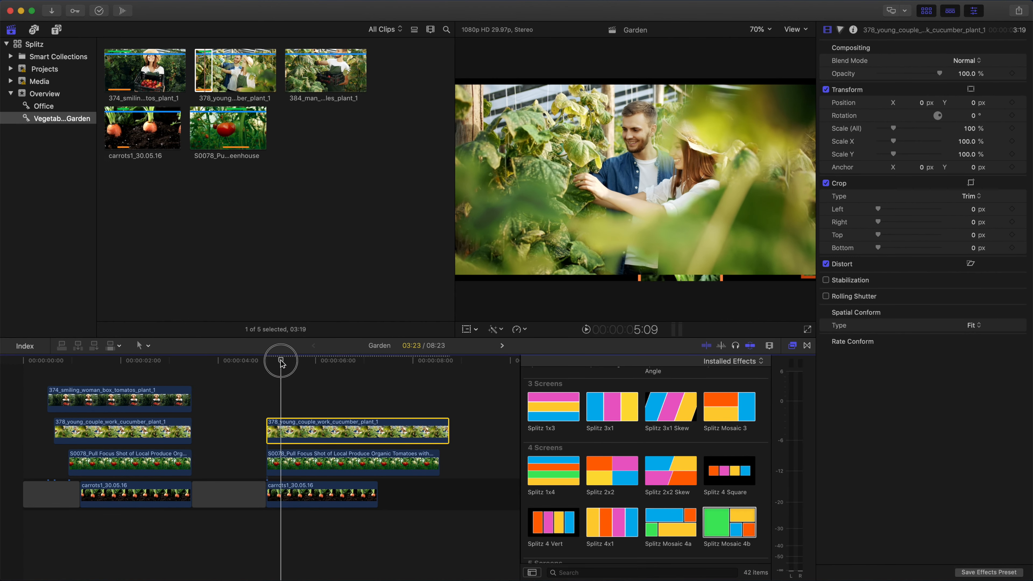
pyautogui.moveTo(281, 361); pyautogui.dragTo(307, 361)
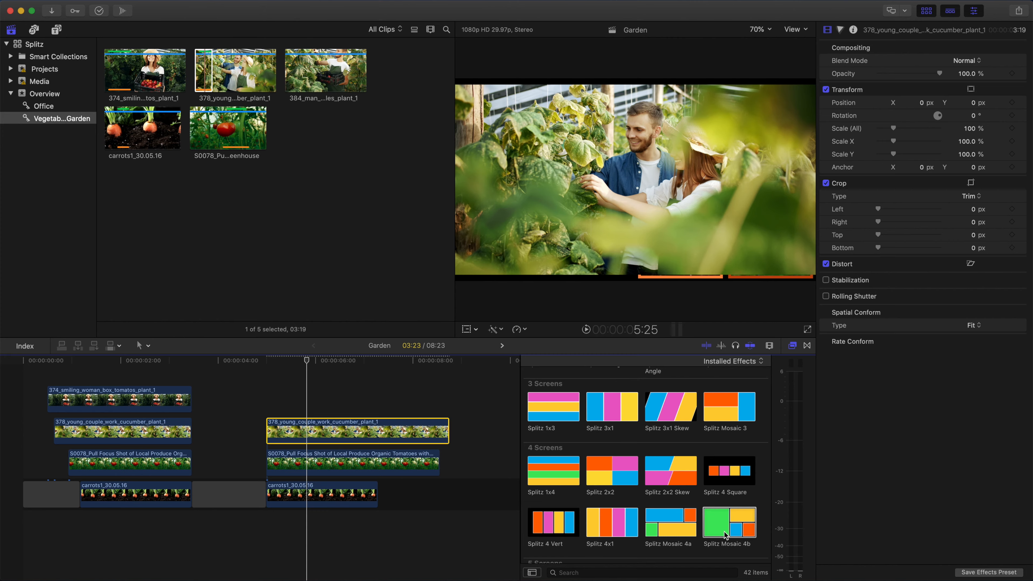
# - Try Splitz Mosaic 4b on the new cucumber couple clip with a Position Preset of about 2.77, and remove the effect
pyautogui.moveTo(728, 537); pyautogui.dragTo(324, 433)
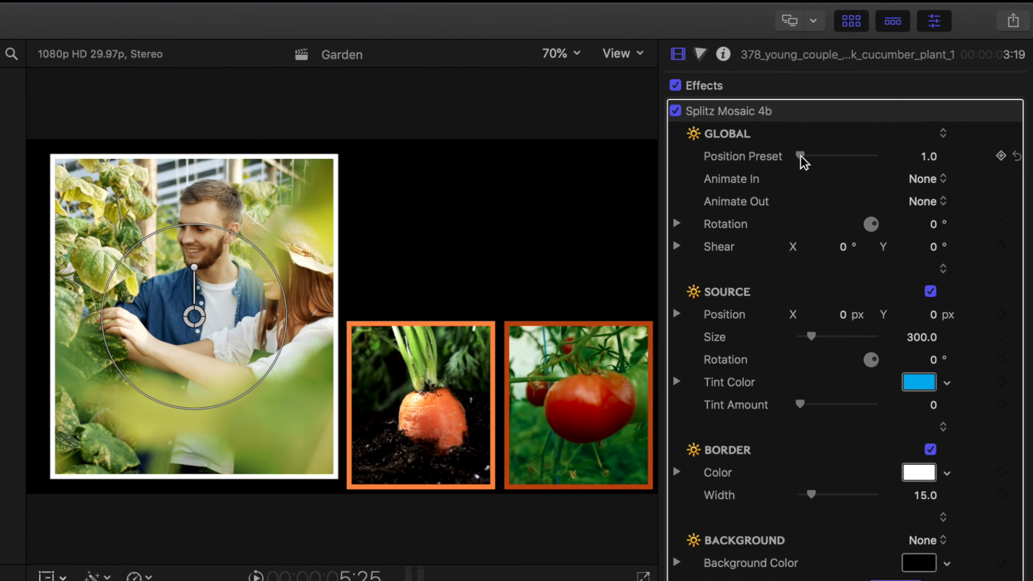
pyautogui.moveTo(896, 88); pyautogui.dragTo(900, 90)
pyautogui.moveTo(804, 155); pyautogui.dragTo(842, 159)
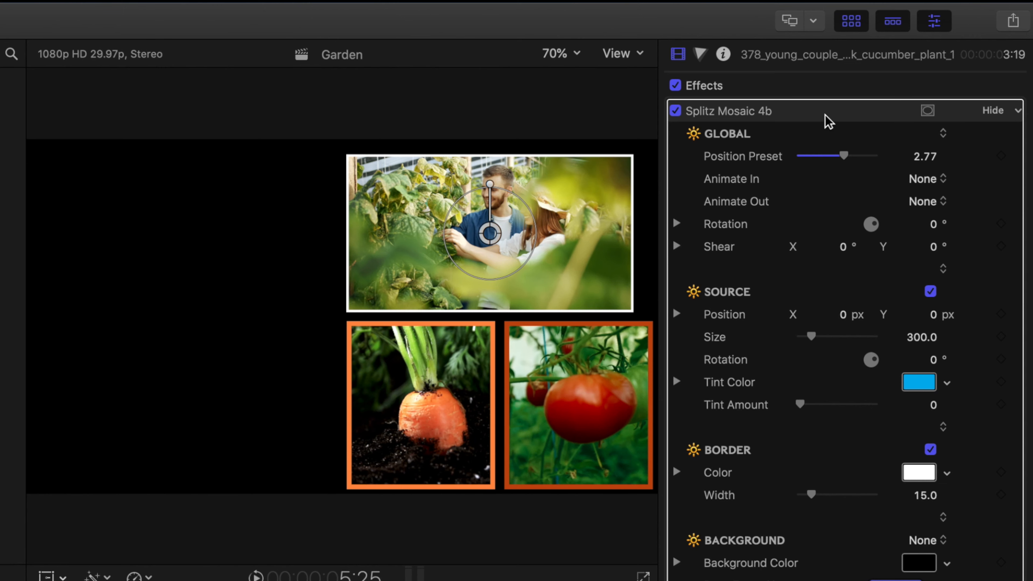
pyautogui.click(735, 117)
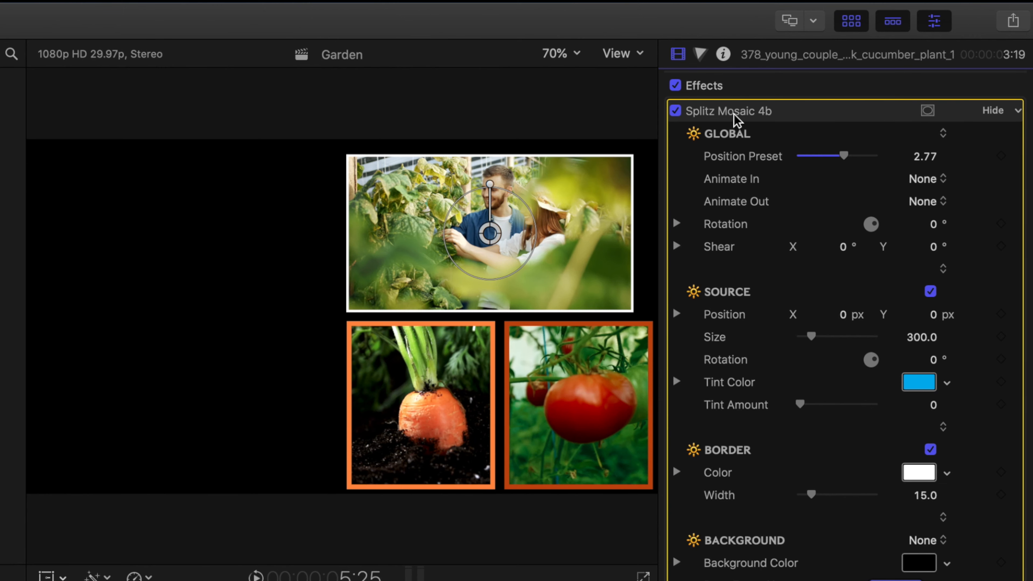
pyautogui.press('Delete')
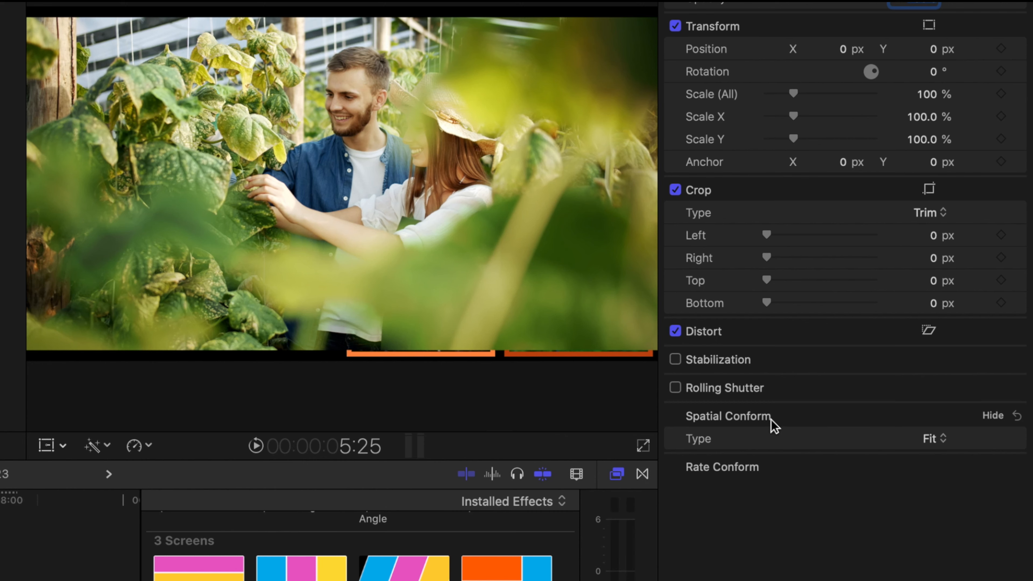
# - Set the couple clip's Spatial Conform type to Fill and apply Splitz Mosaic 4b with a Position Preset of about 2.46
pyautogui.click(943, 441)
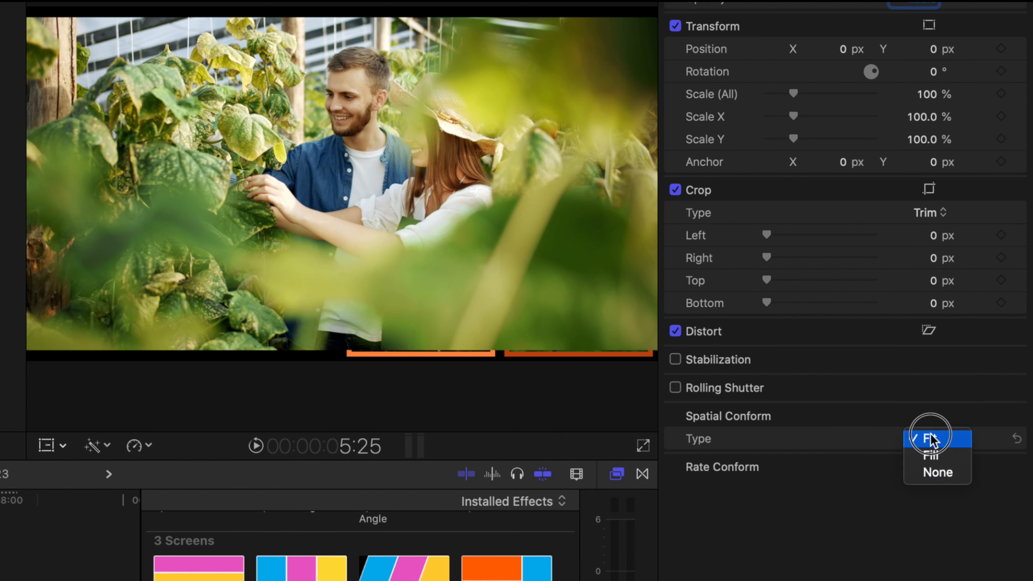
pyautogui.click(931, 455)
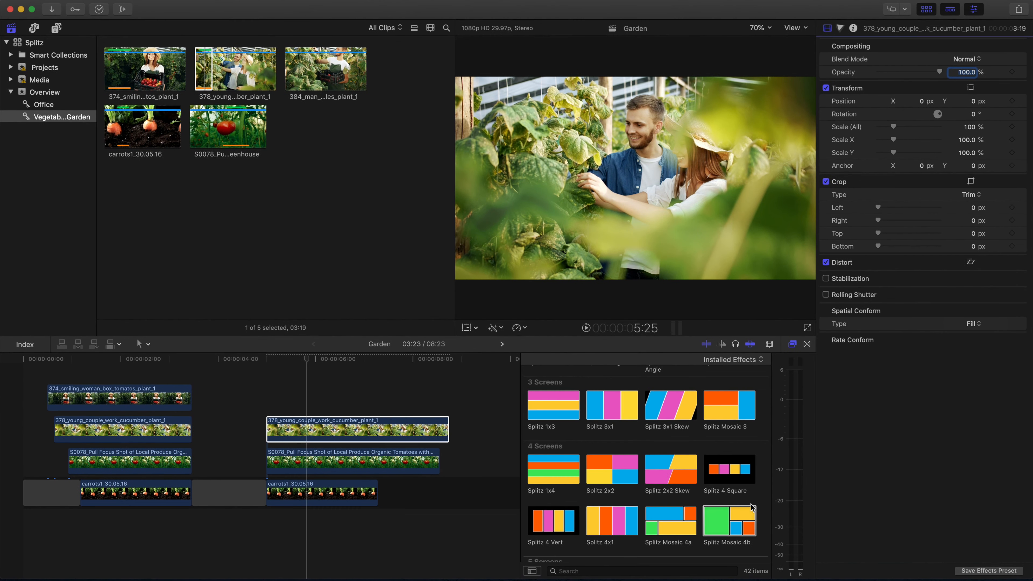
pyautogui.moveTo(729, 522); pyautogui.dragTo(398, 430)
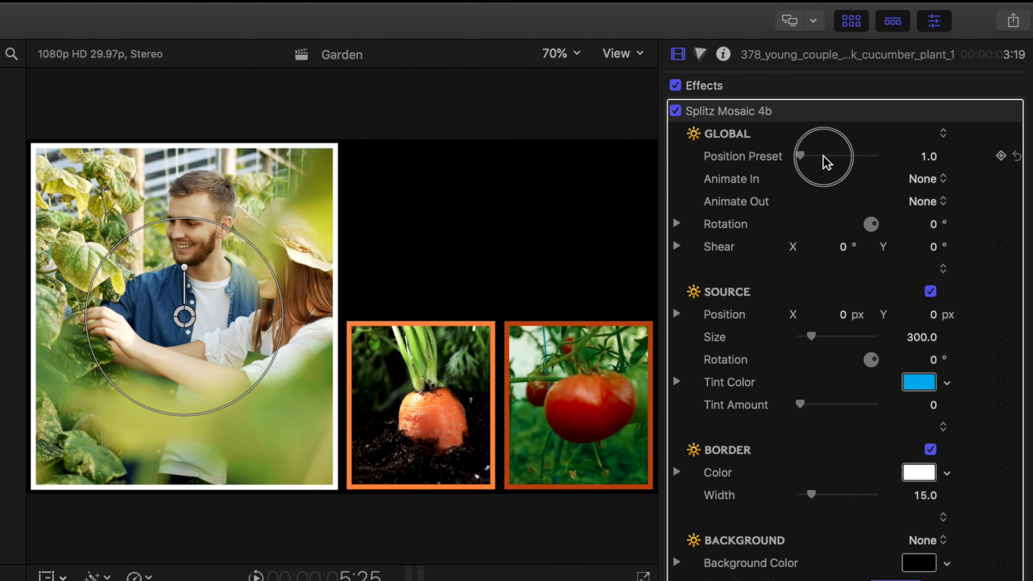
pyautogui.moveTo(823, 157); pyautogui.dragTo(834, 155)
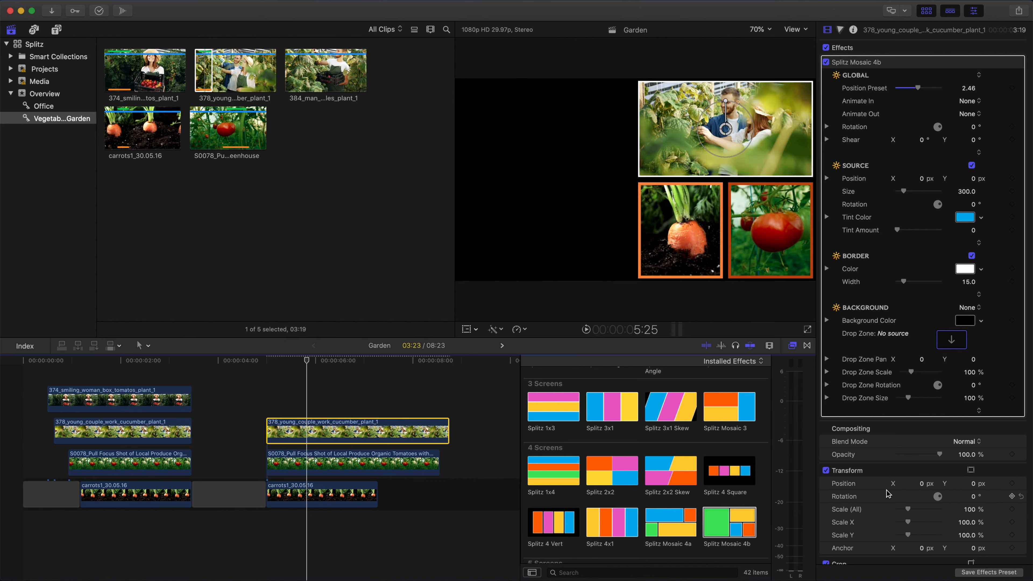
# - Review the couple clip's Spatial Conform type options, keeping Fill
pyautogui.scroll(-8, 888, 493)
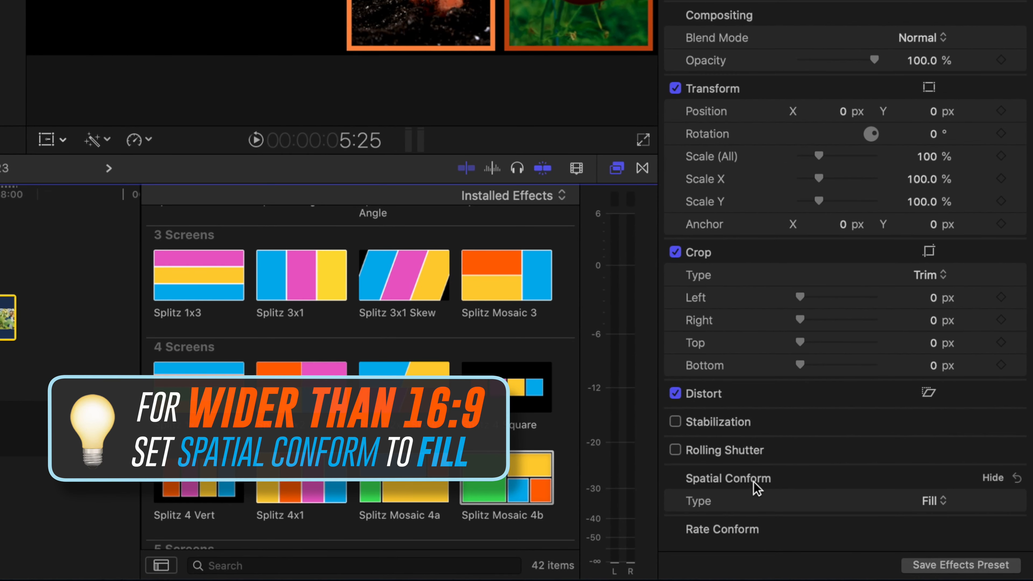
pyautogui.click(935, 502)
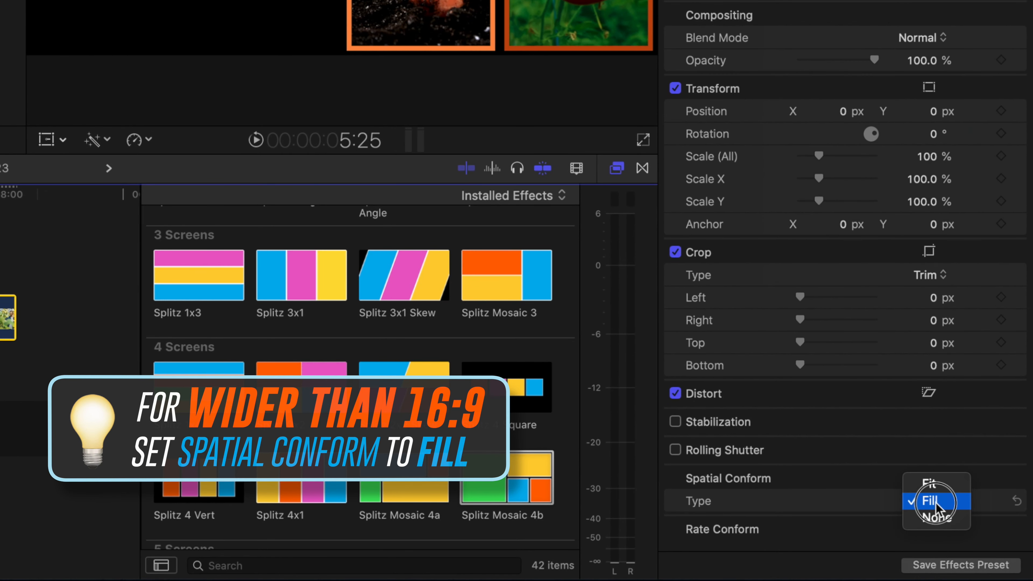
pyautogui.click(935, 502)
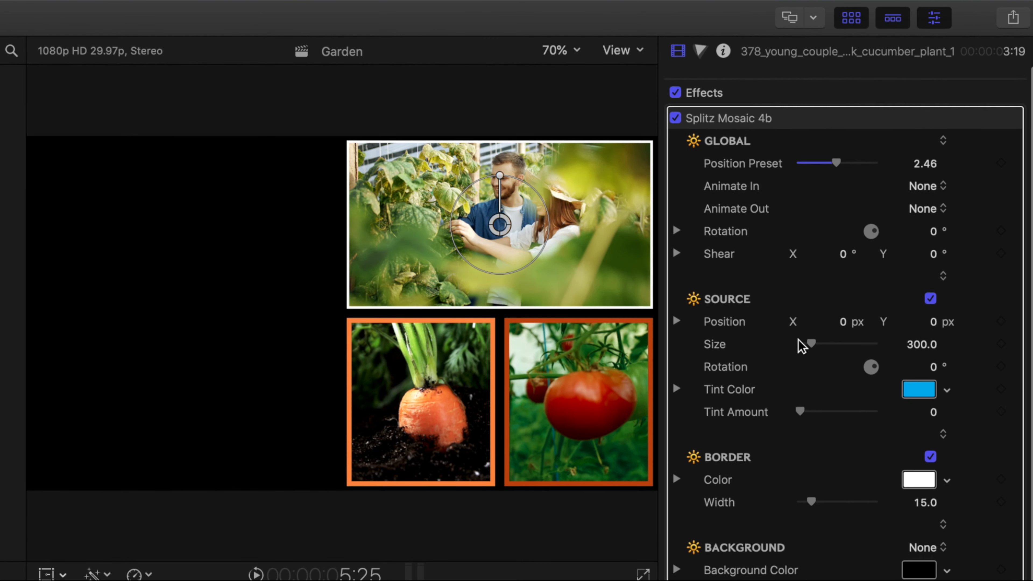
# - Set the couple clip's Animate In to Slide Down and its Animate Out to Zoom
pyautogui.click(923, 175)
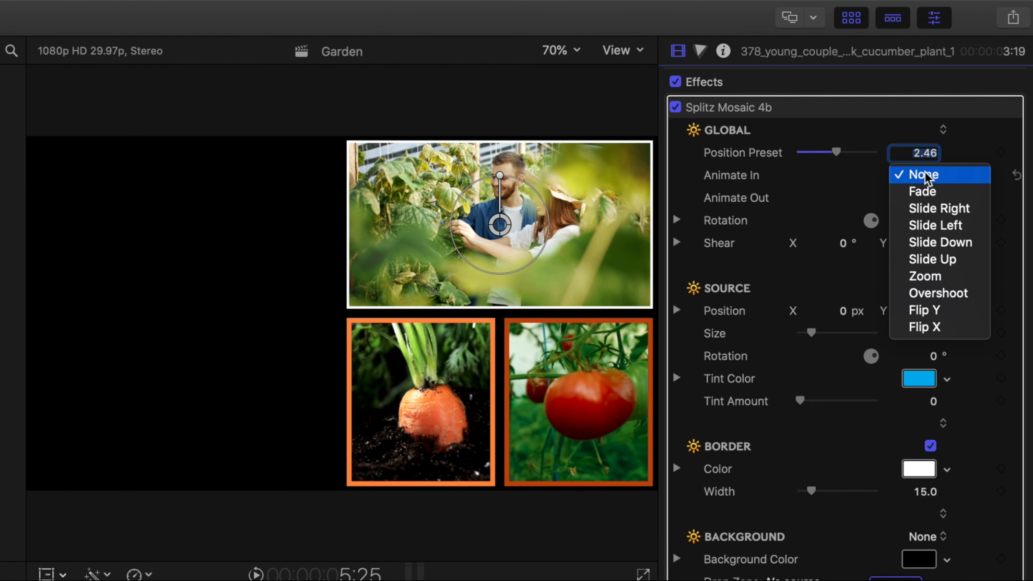
pyautogui.click(932, 242)
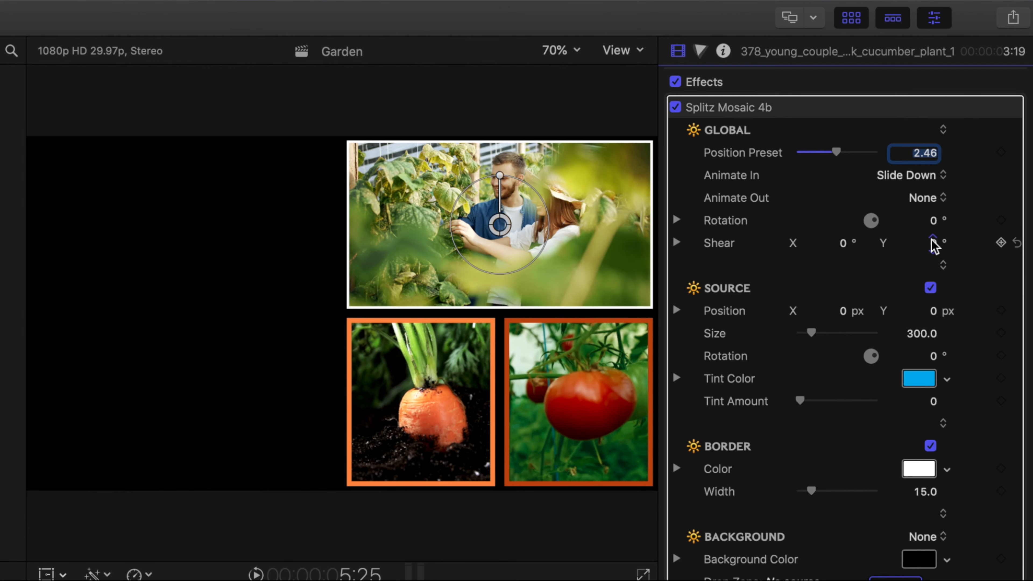
pyautogui.click(930, 197)
pyautogui.click(922, 215)
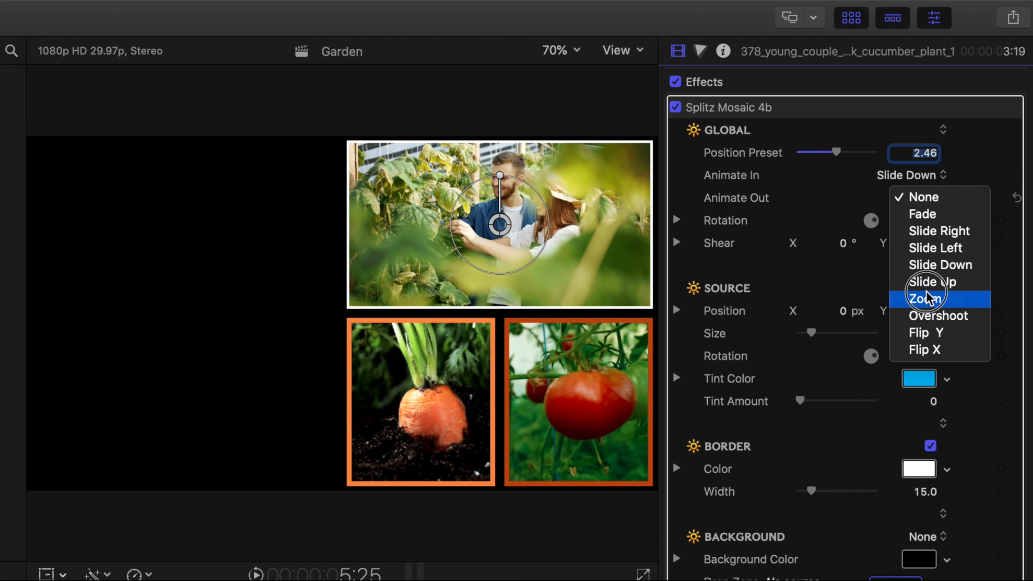
pyautogui.click(925, 301)
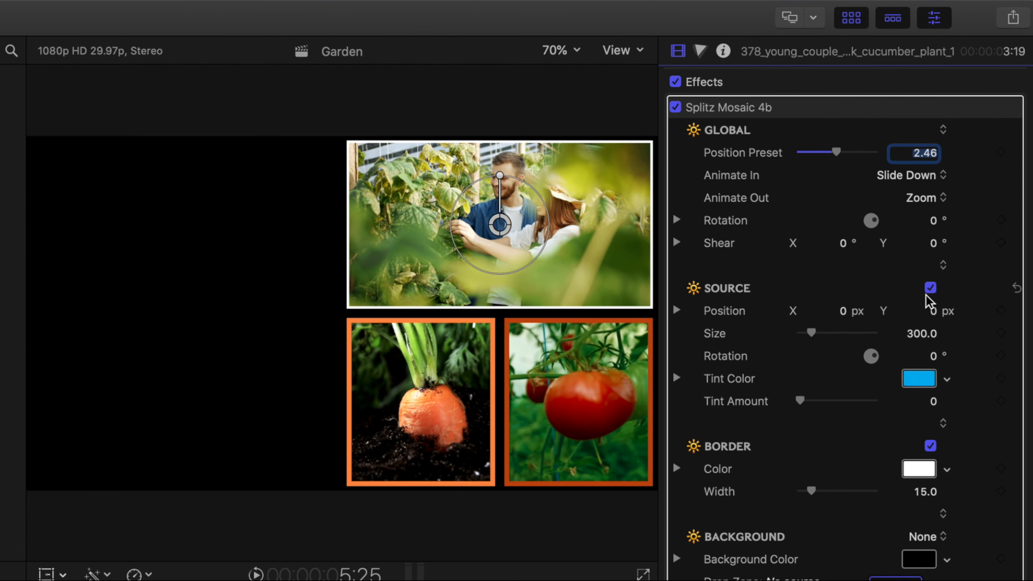
# - Set the couple tile's border color to a green sampled from the foliage in the viewer
pyautogui.scroll(-1, 925, 294)
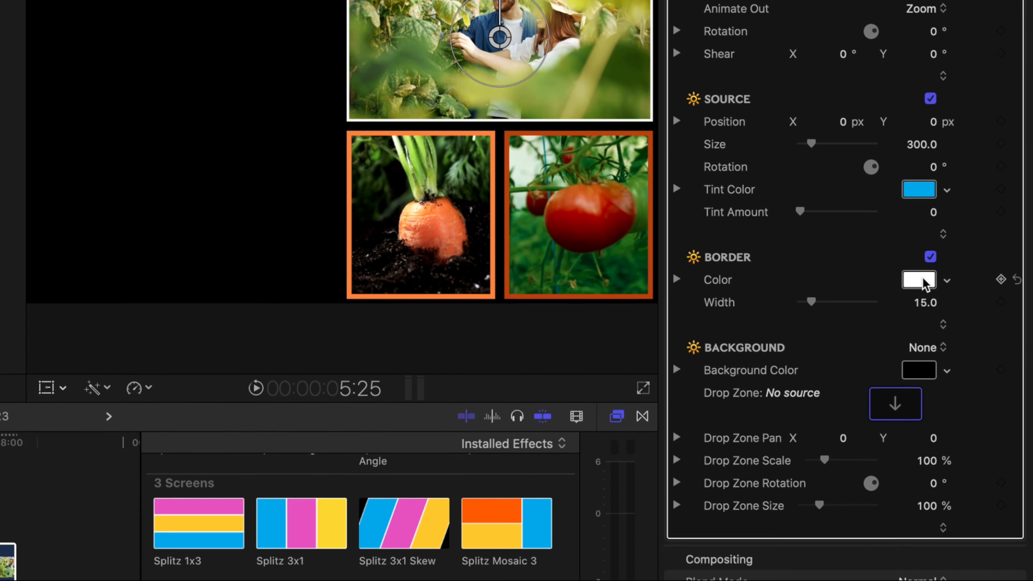
pyautogui.click(921, 400)
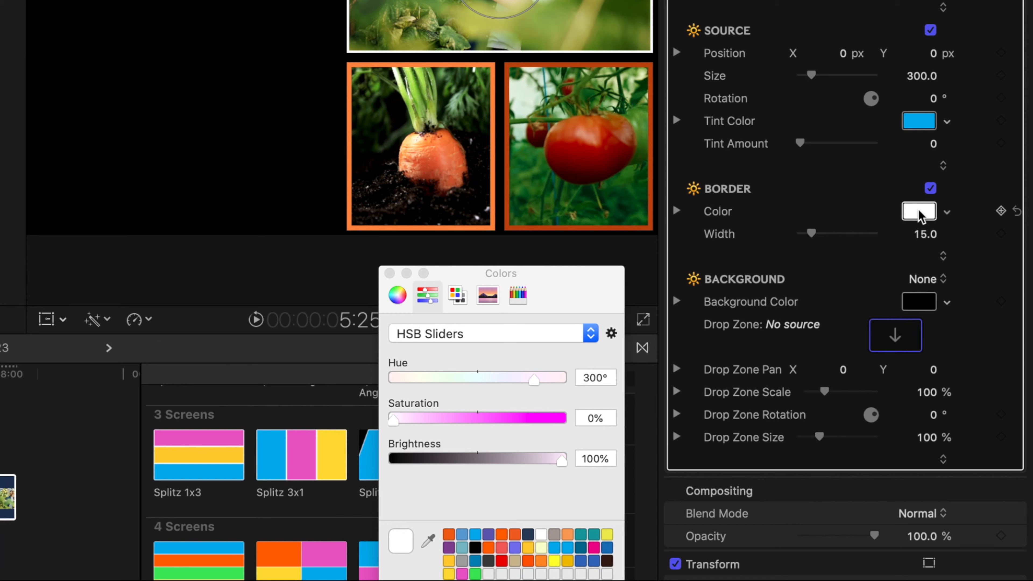
pyautogui.click(428, 541)
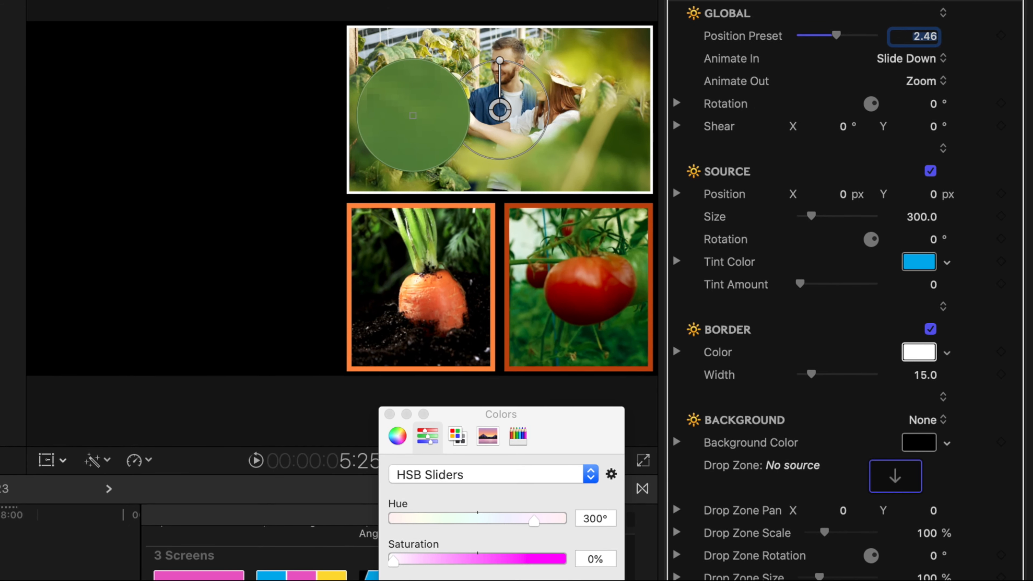
pyautogui.click(413, 115)
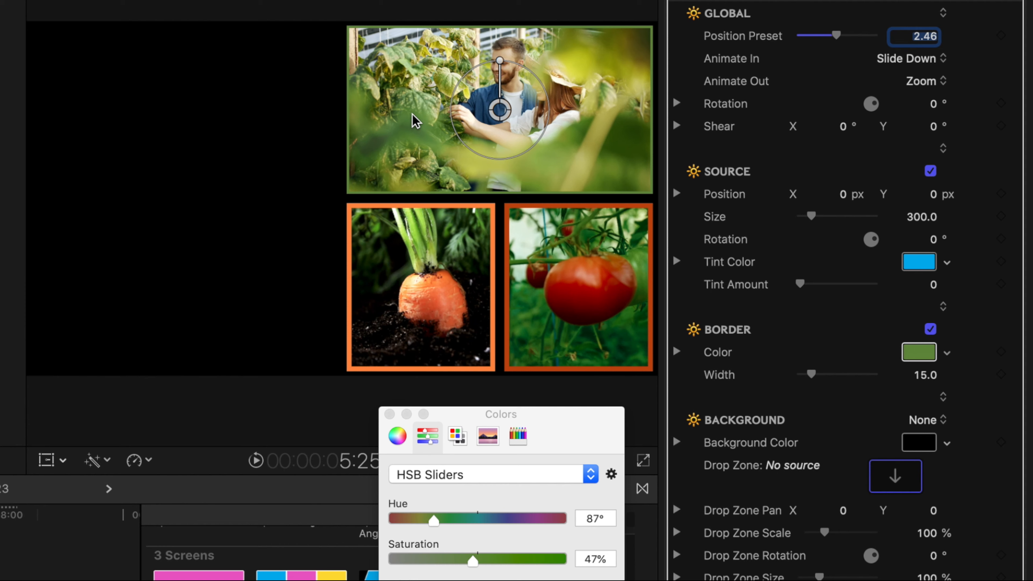
pyautogui.click(389, 414)
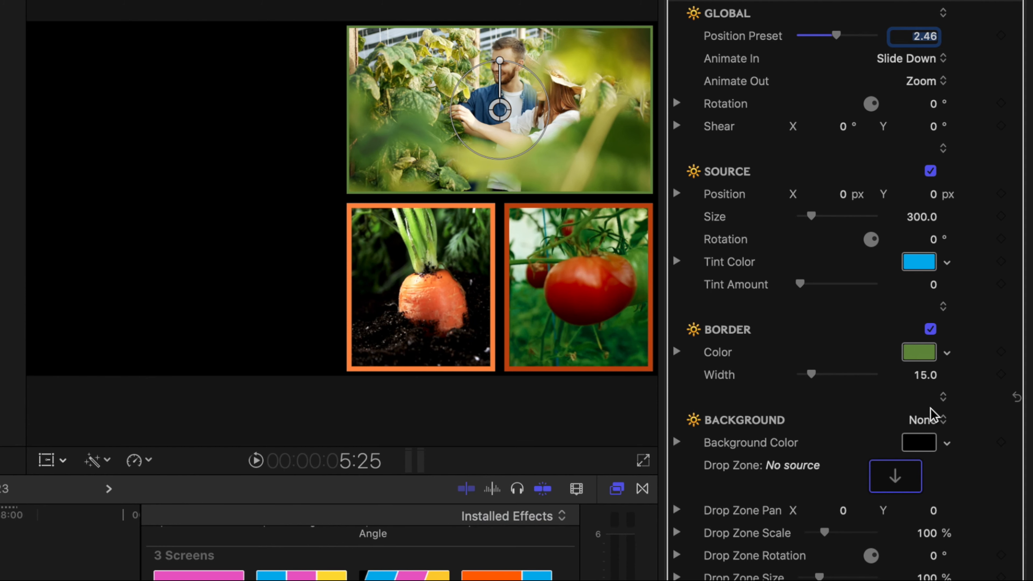
# - Set the couple tile's border width to 30 and play back the three-tile animation from the start of the clips
pyautogui.click(923, 380)
pyautogui.write('3')
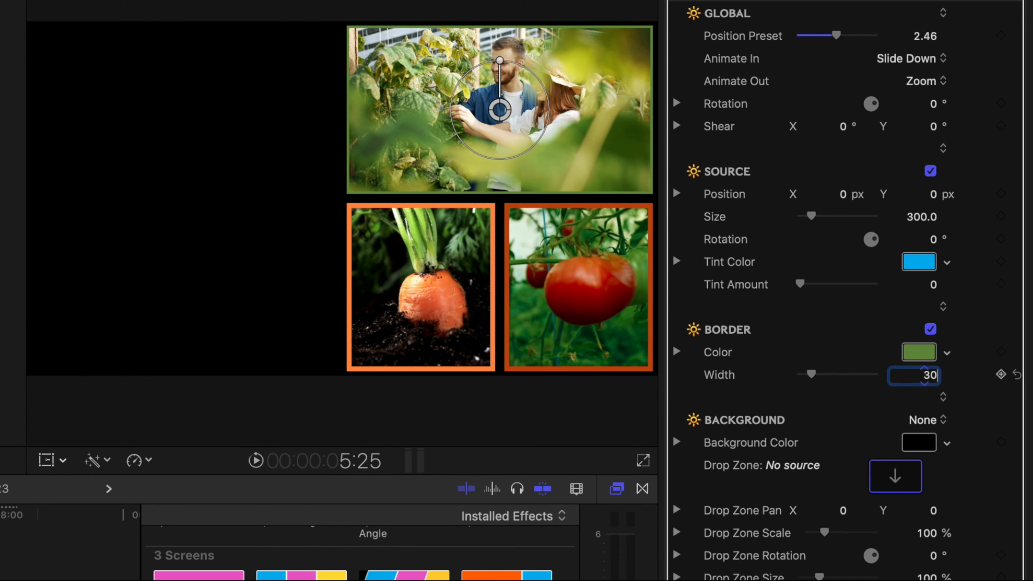
pyautogui.write('0')
pyautogui.press('Return')
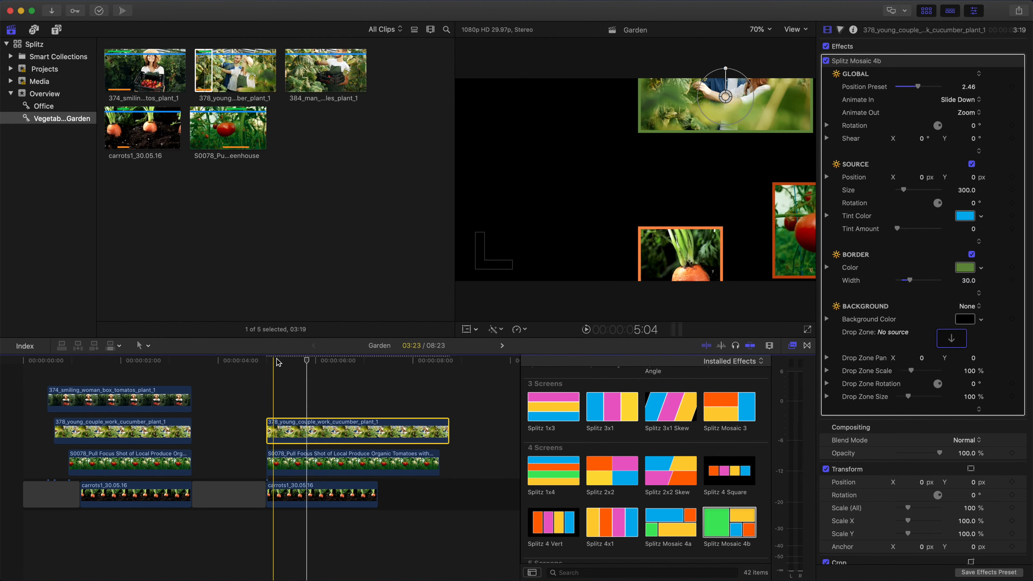
pyautogui.click(266, 362)
pyautogui.press('space')
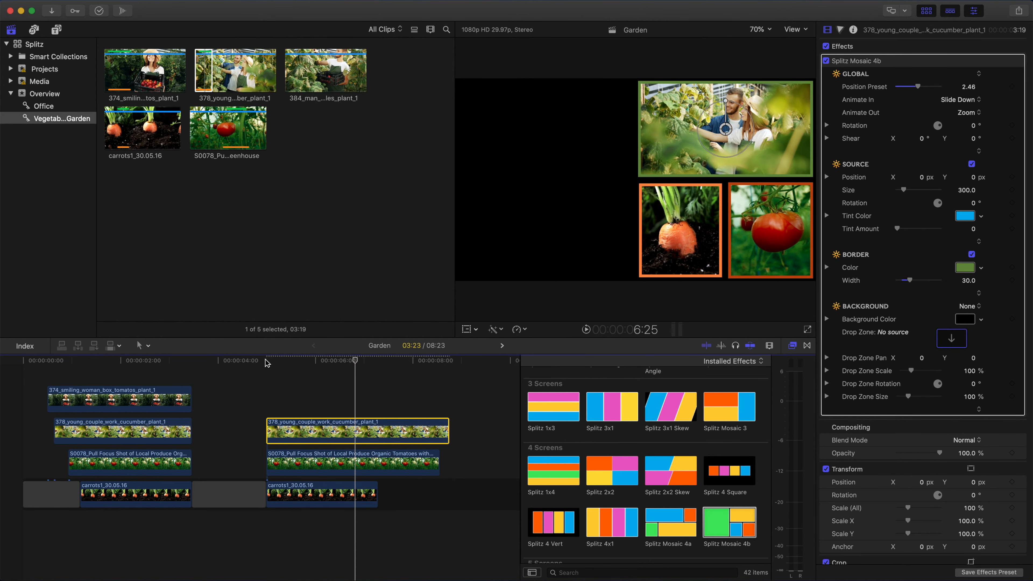
# - Add the 374_smiling_woman_box_tomatos_plant_1 clip above the second couple clip, aligned with the start of the clips below
pyautogui.click(305, 362)
pyautogui.click(120, 81)
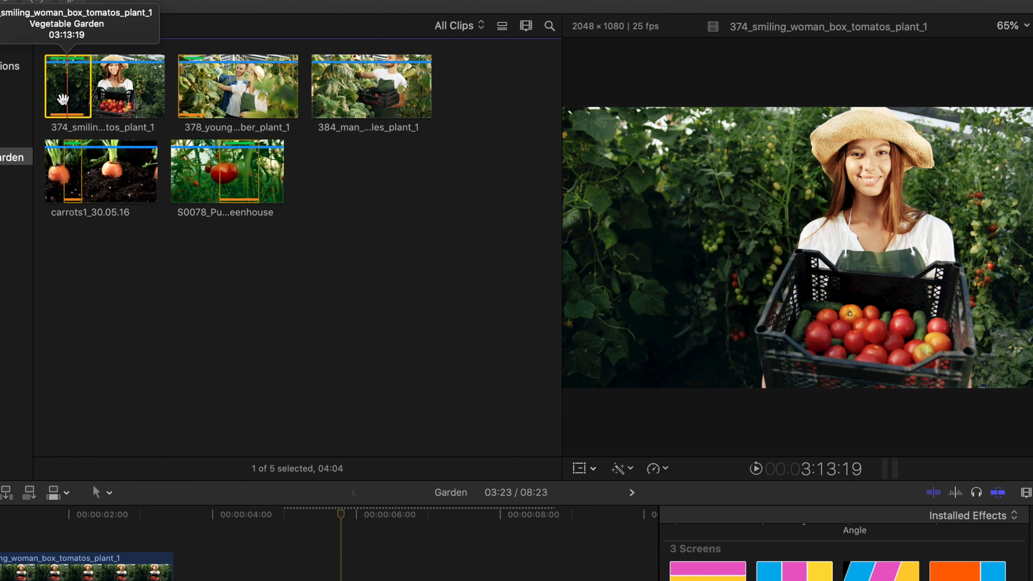
pyautogui.moveTo(66, 101); pyautogui.dragTo(272, 541)
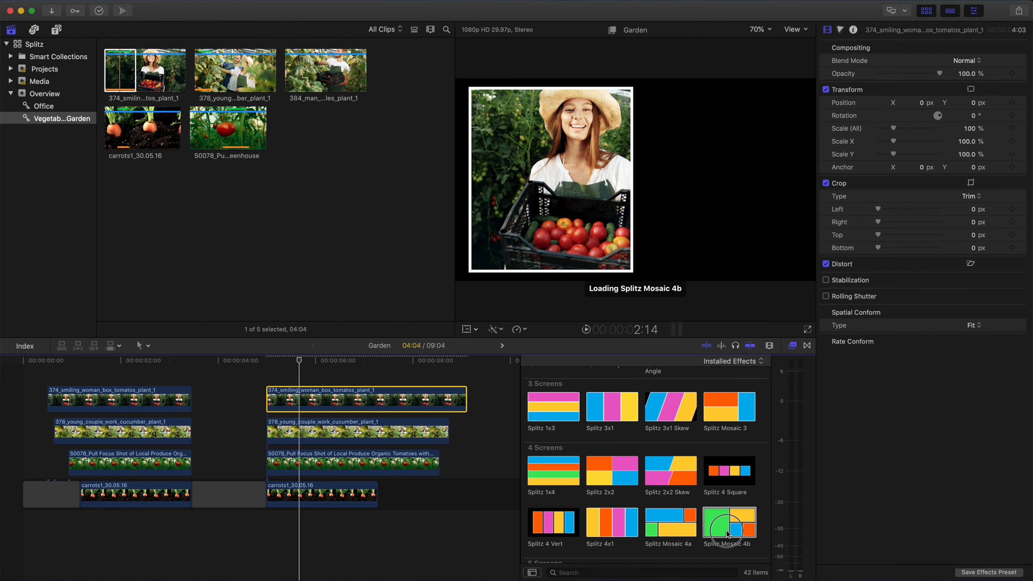
# - Apply Splitz Mosaic 4b to the second 374_smiling_woman_box_tomatos_plant_1 clip and recenter the woman in her tile
pyautogui.moveTo(727, 533); pyautogui.dragTo(316, 404)
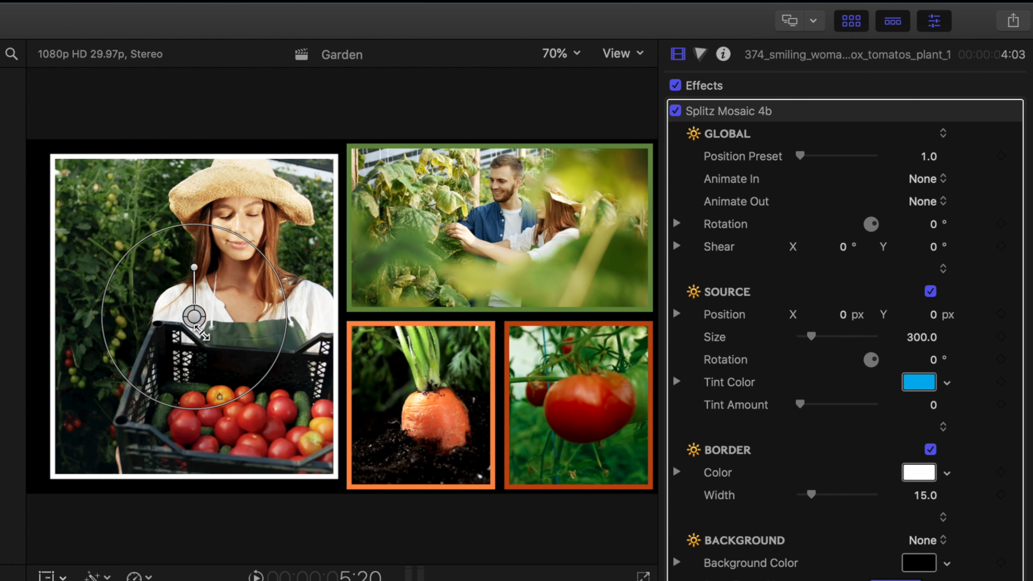
pyautogui.moveTo(196, 321); pyautogui.dragTo(153, 318)
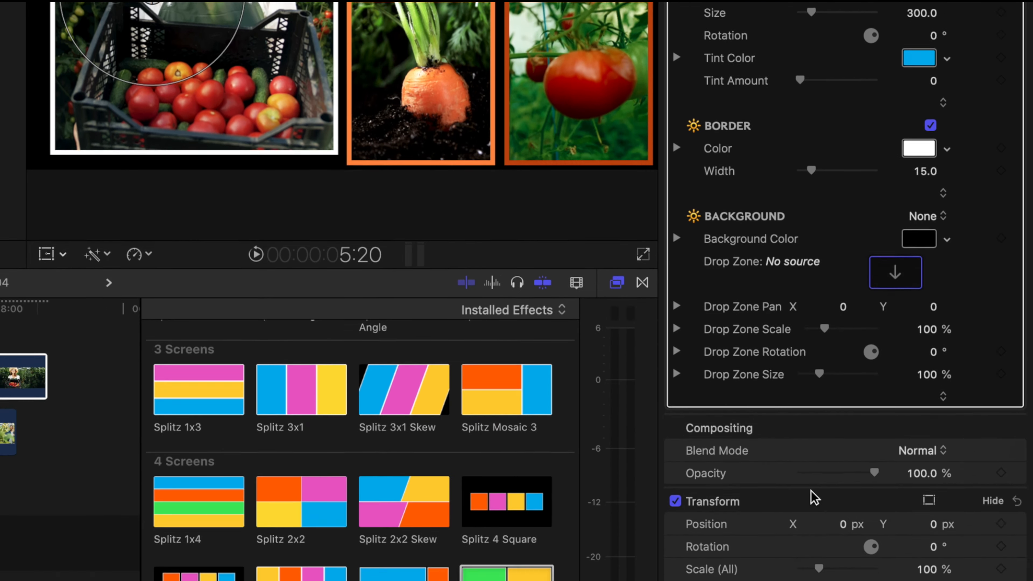
# - Set the second smiling woman clip's Spatial Conform type to Fill
pyautogui.scroll(-2, 807, 370)
pyautogui.scroll(-5, 807, 370)
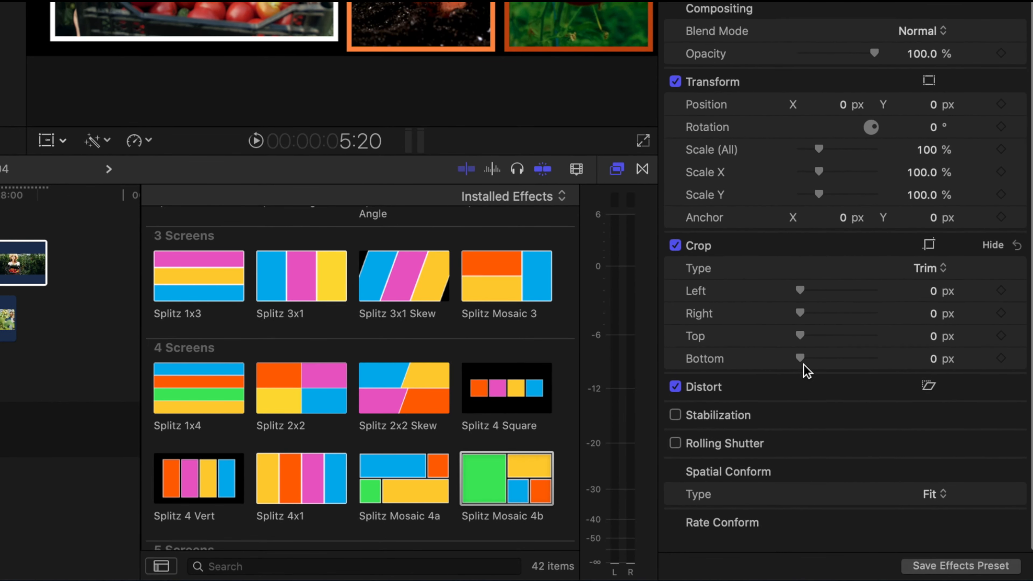
pyautogui.click(936, 504)
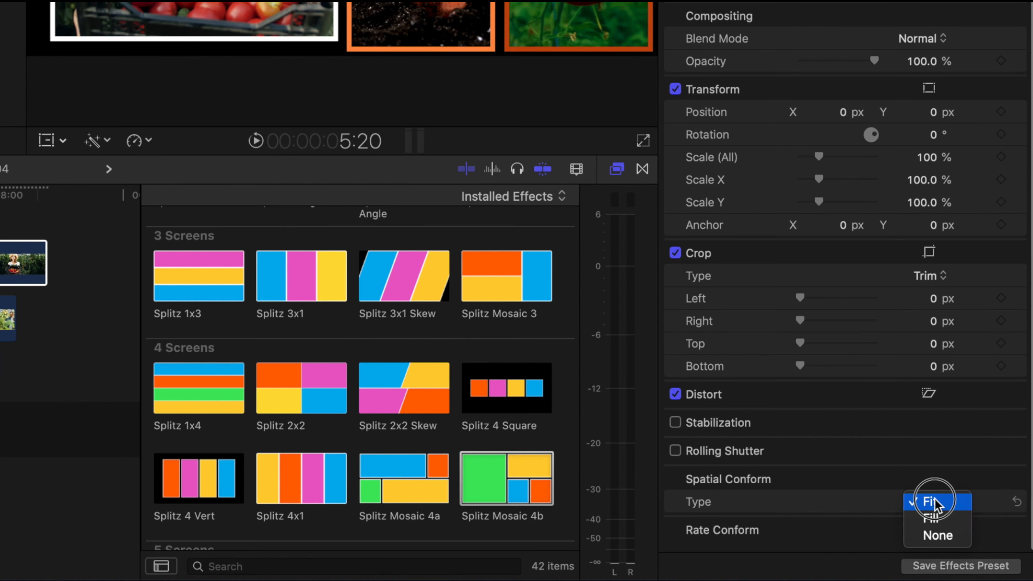
pyautogui.click(935, 519)
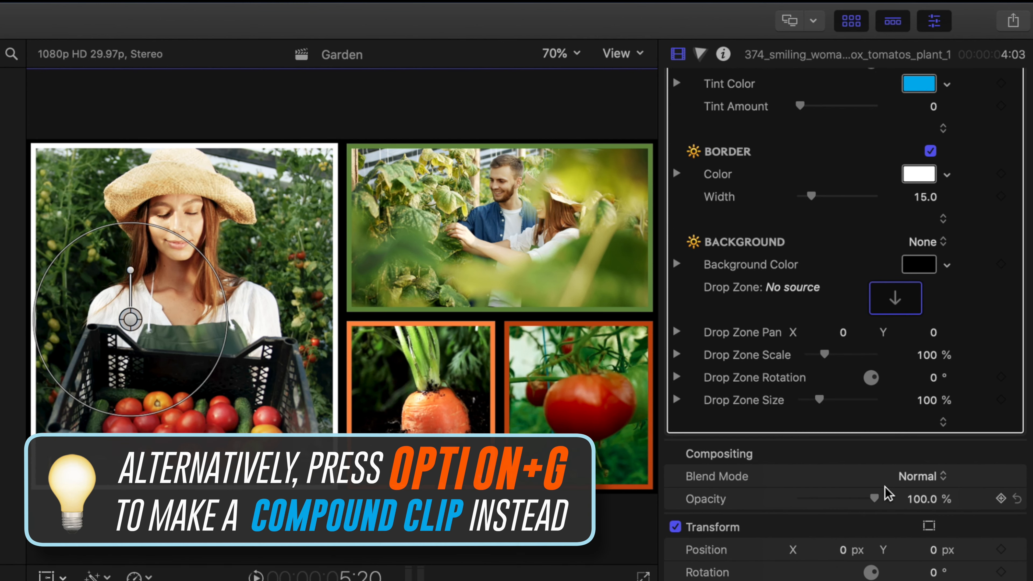
# - Set the smiling woman clip's Animate In to Slide Right and its Animate Out to Zoom
pyautogui.scroll(10, 832, 281)
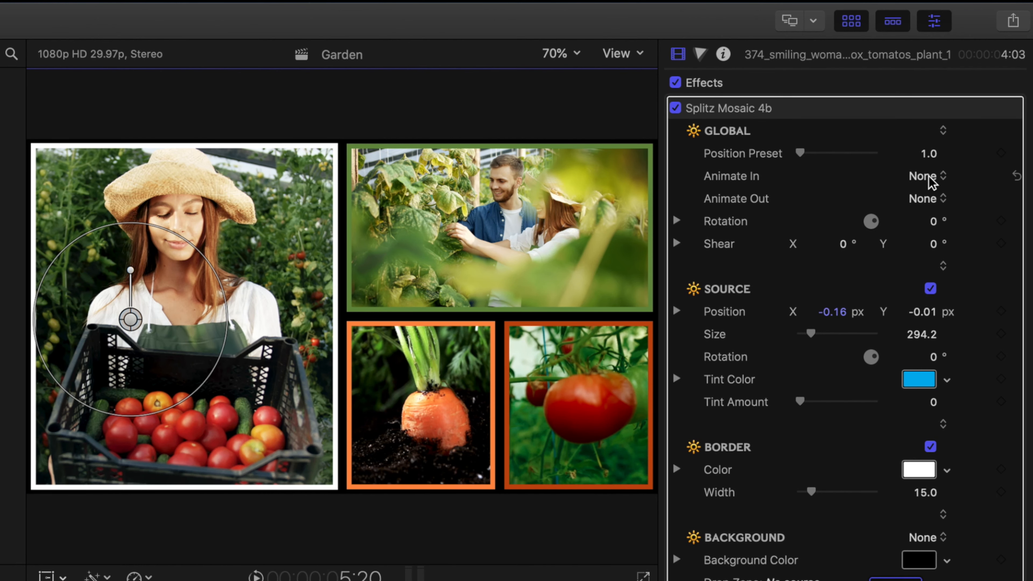
pyautogui.click(931, 183)
pyautogui.click(932, 209)
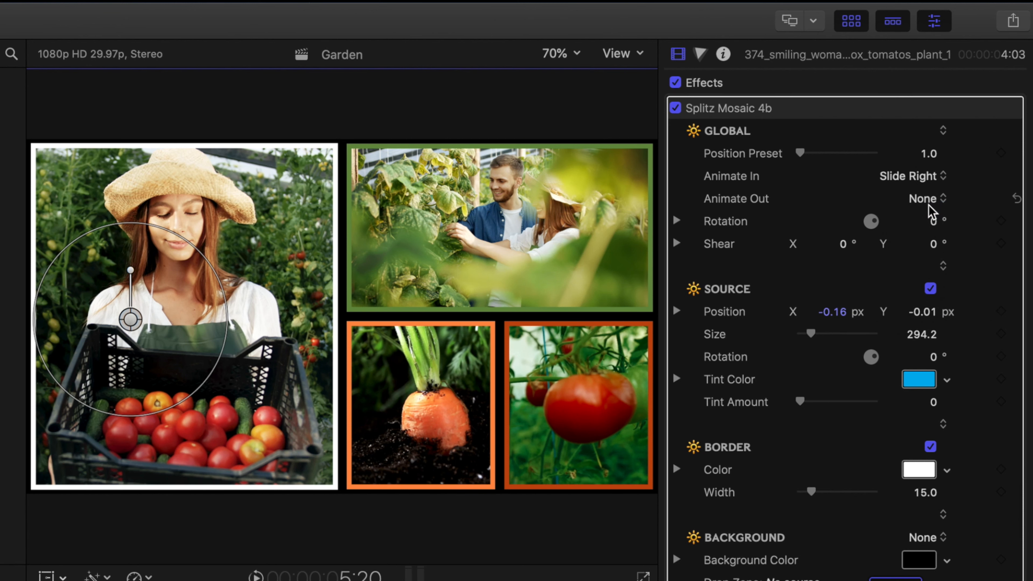
pyautogui.click(921, 199)
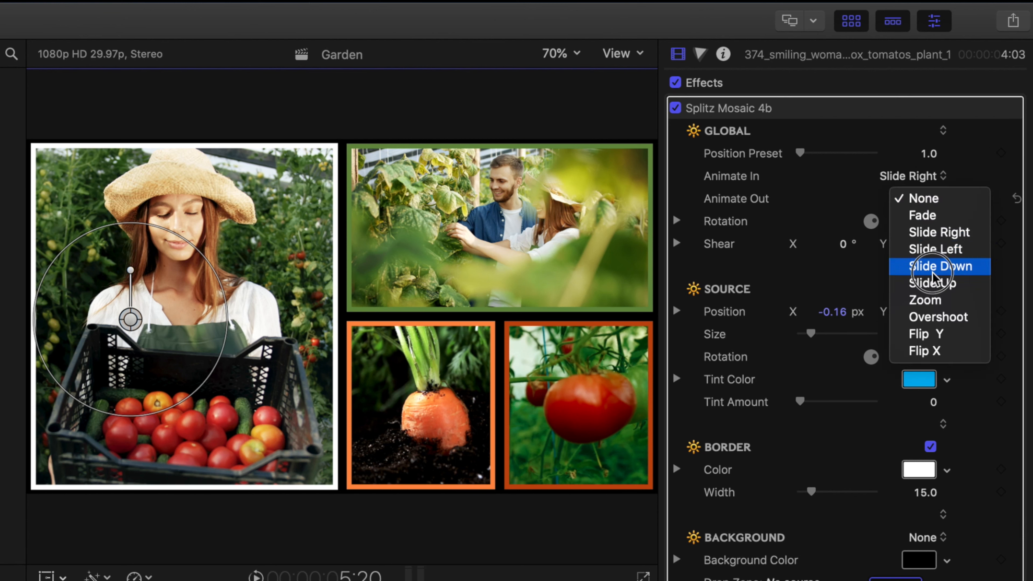
pyautogui.click(926, 301)
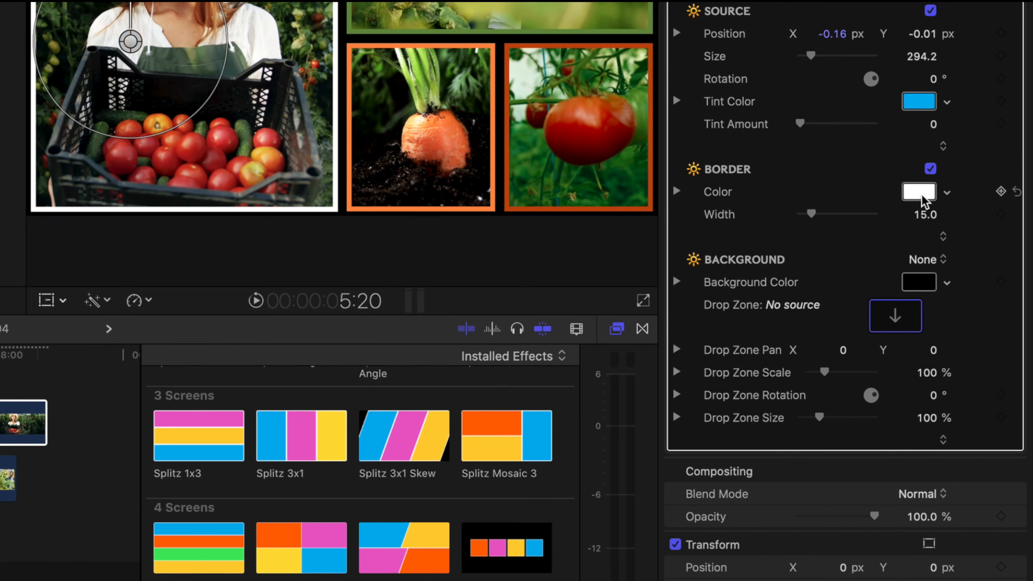
# - Set the woman tile's border color to an olive green sampled from the foliage in the viewer
pyautogui.click(918, 470)
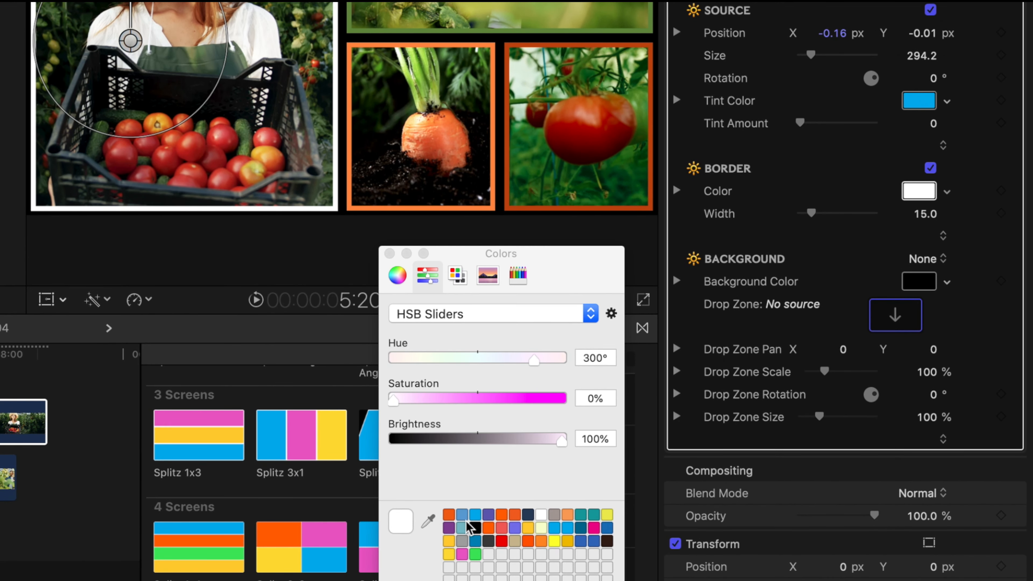
pyautogui.click(429, 524)
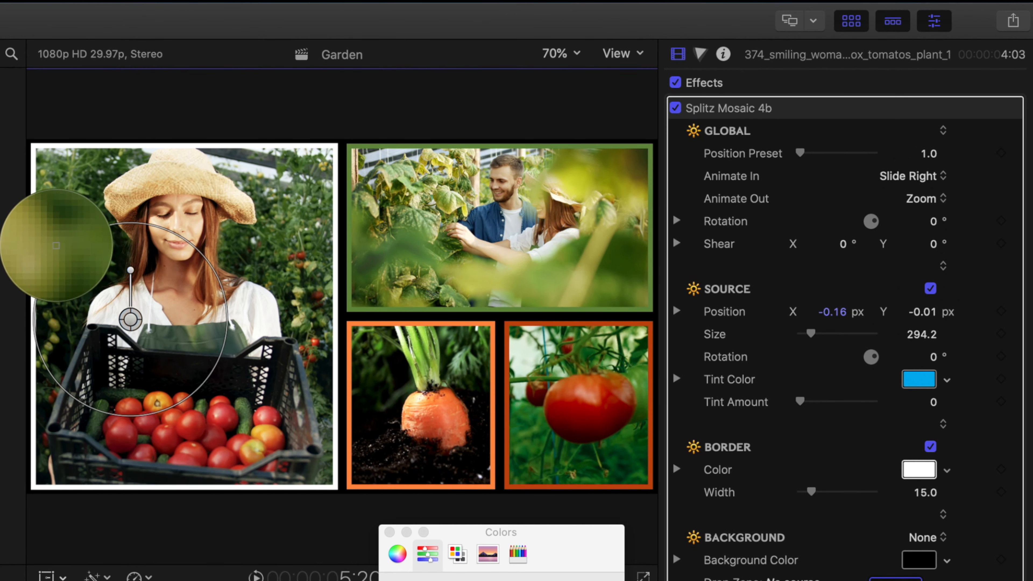
pyautogui.click(54, 245)
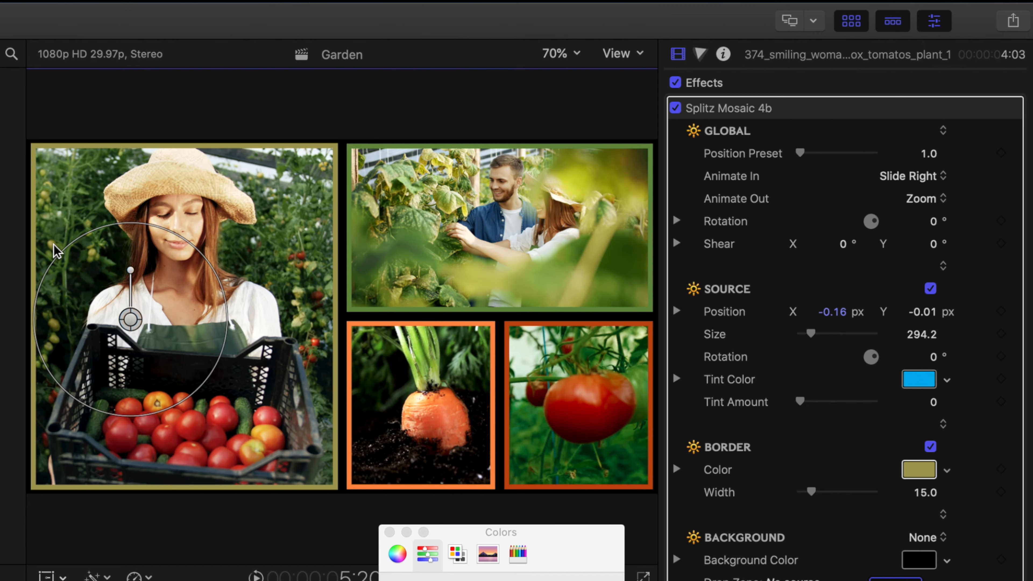
pyautogui.click(389, 531)
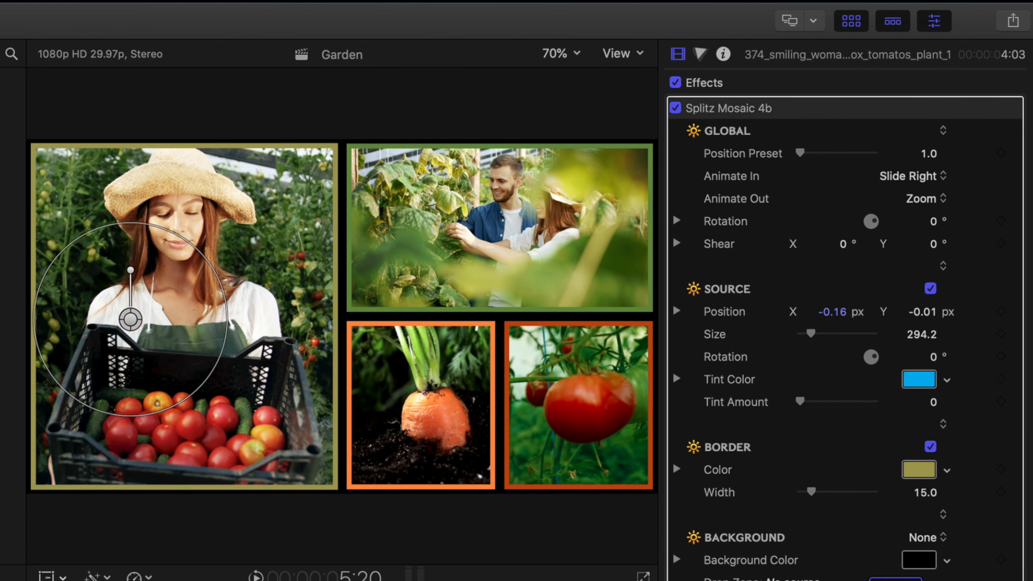
# - Play back the second mosaic's four-tile entrance animation from the start of its clips
pyautogui.click(281, 361)
pyautogui.press('space')
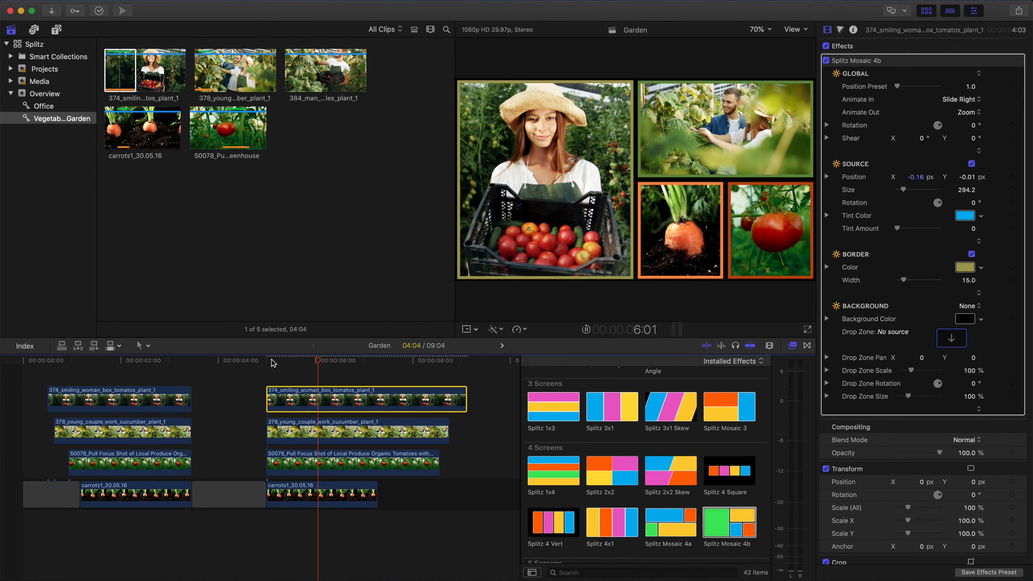
pyautogui.moveTo(321, 362)
pyautogui.mouseDown()
pyautogui.moveTo(330, 362)
pyautogui.moveTo(272, 365)
pyautogui.moveTo(322, 366)
pyautogui.mouseUp()
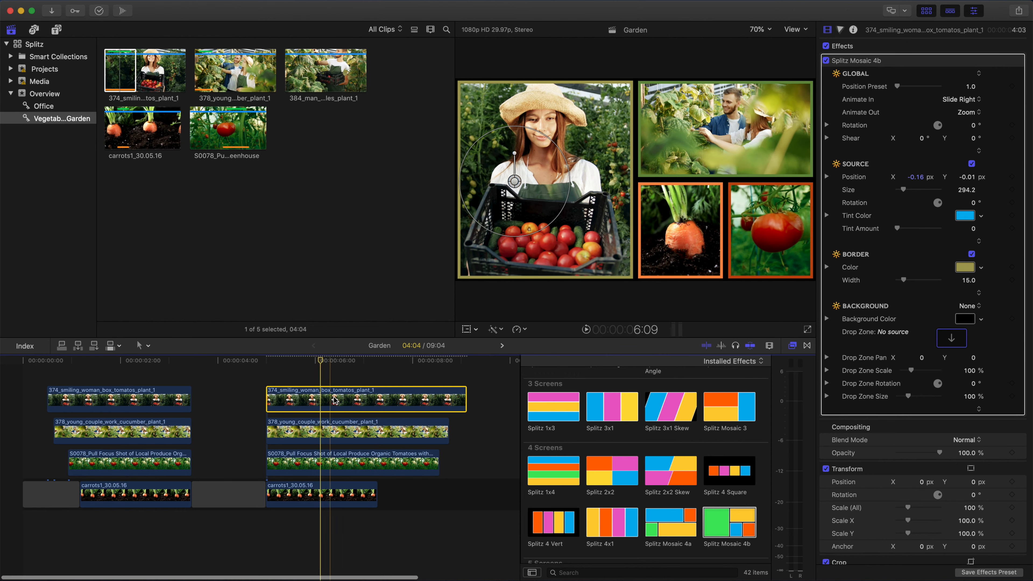
# - Enlarge the couple clip's source to 430.7 and shift it to Y -0.17 px to frame the pair in their tile
pyautogui.click(323, 438)
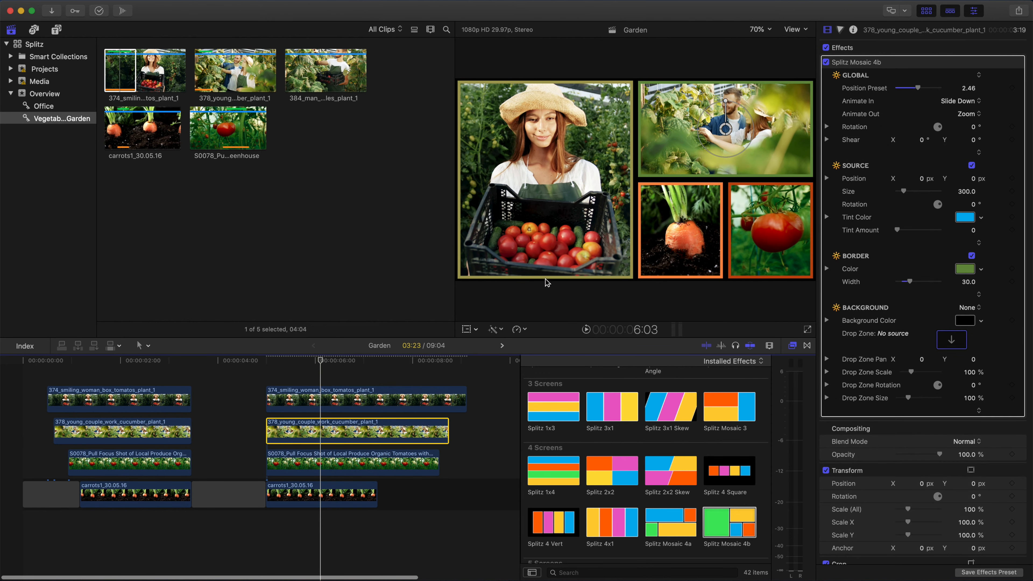
pyautogui.moveTo(746, 110); pyautogui.dragTo(726, 147)
# - Select the tomato, couple and smiling woman clips of the second mosaic and nudge them 5 frames earlier than the carrots clip
pyautogui.click(320, 363)
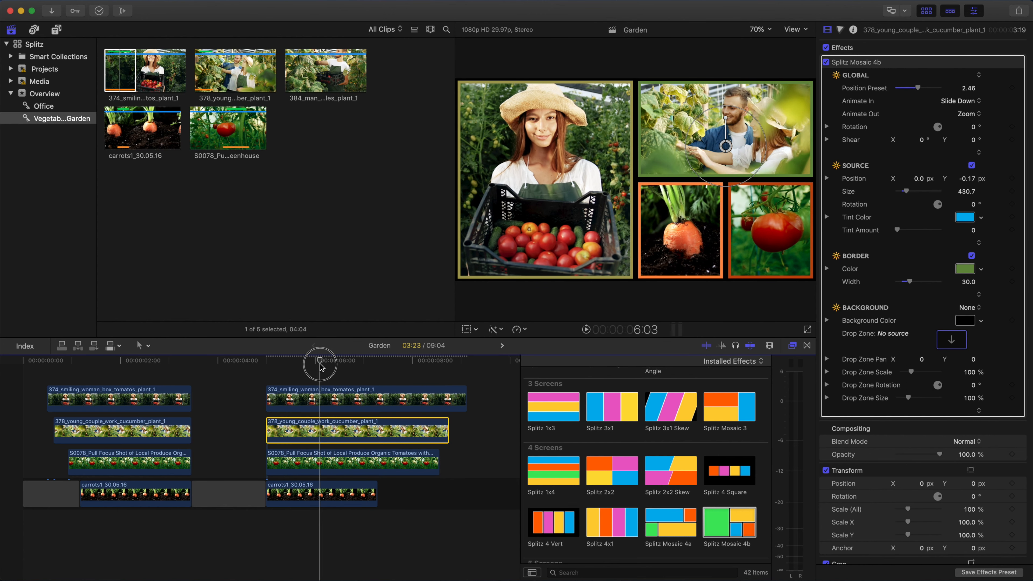
pyautogui.moveTo(320, 363); pyautogui.dragTo(299, 363)
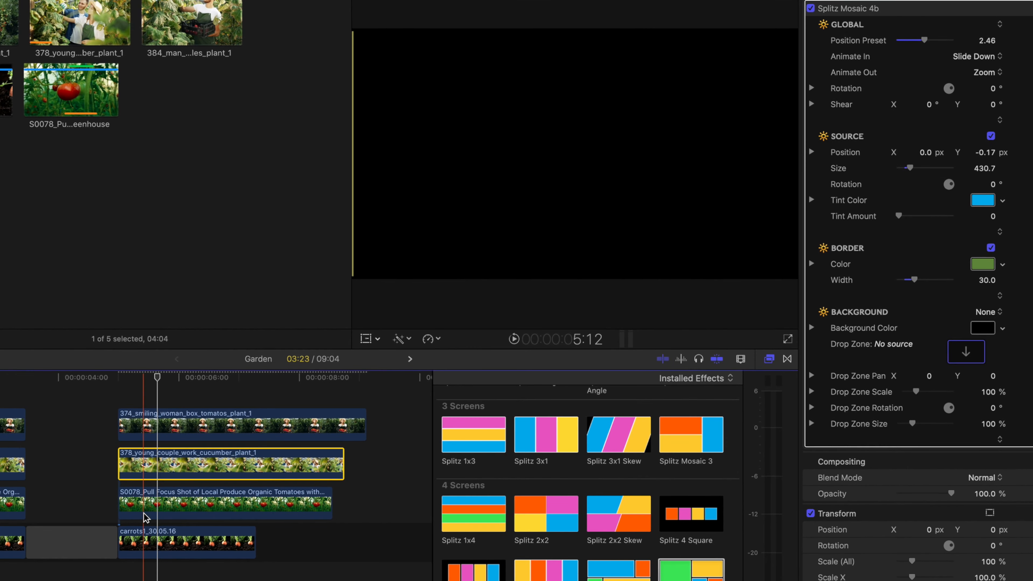
pyautogui.moveTo(183, 397); pyautogui.dragTo(147, 505)
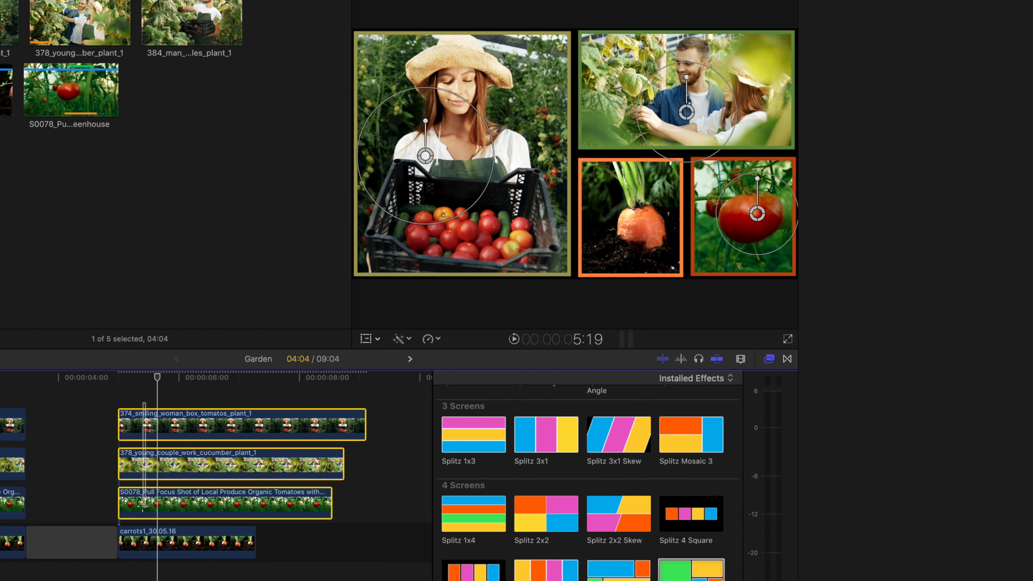
pyautogui.moveTo(157, 377)
pyautogui.mouseDown()
pyautogui.moveTo(133, 378)
pyautogui.moveTo(146, 382)
pyautogui.mouseUp()
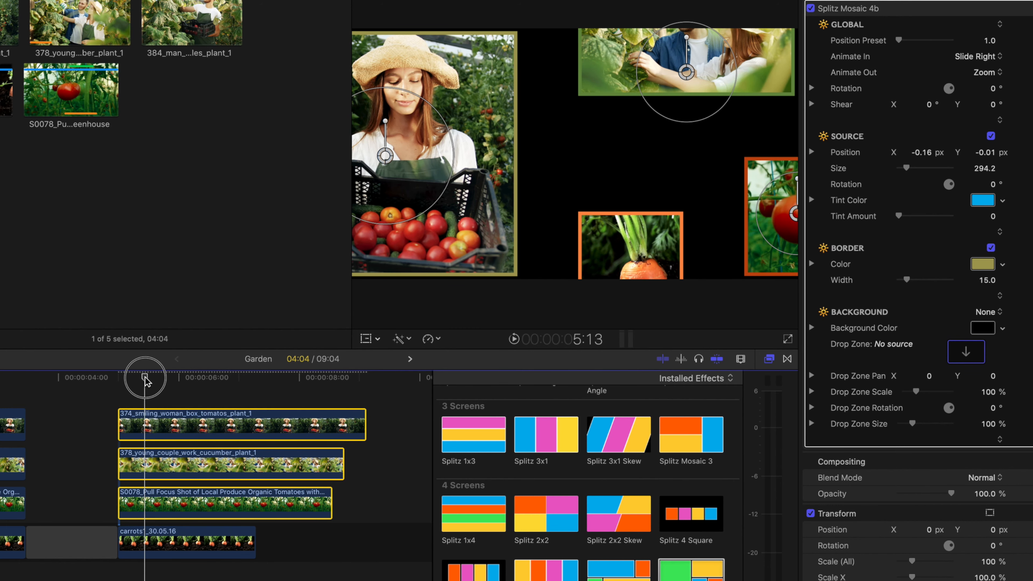
pyautogui.moveTo(105, 395); pyautogui.dragTo(157, 511)
pyautogui.moveTo(146, 379)
pyautogui.mouseDown()
pyautogui.moveTo(126, 377)
pyautogui.moveTo(140, 383)
pyautogui.mouseUp()
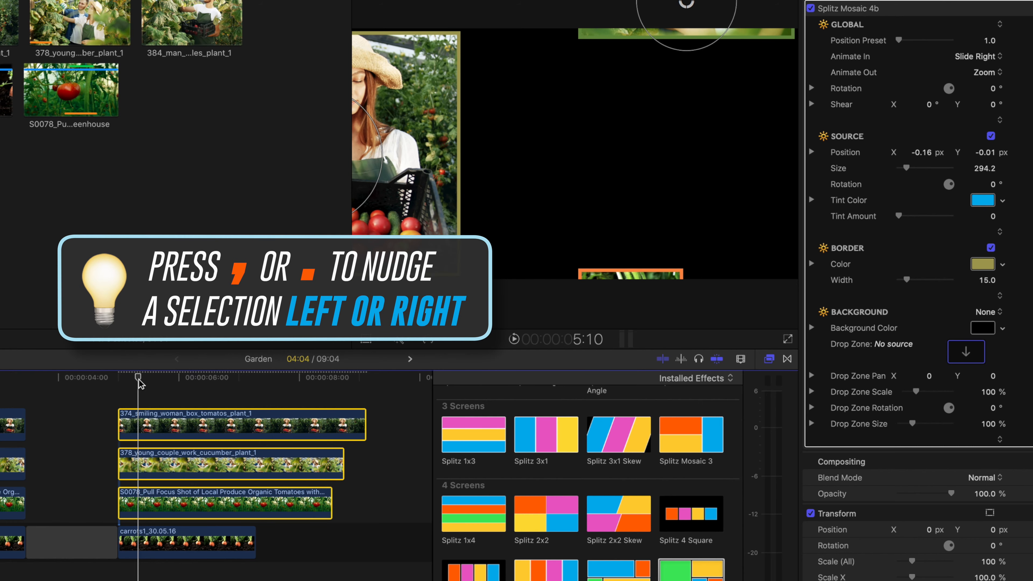
pyautogui.press(',')
pyautogui.press(',')
pyautogui.press(',')
pyautogui.press(',')
pyautogui.press(',')
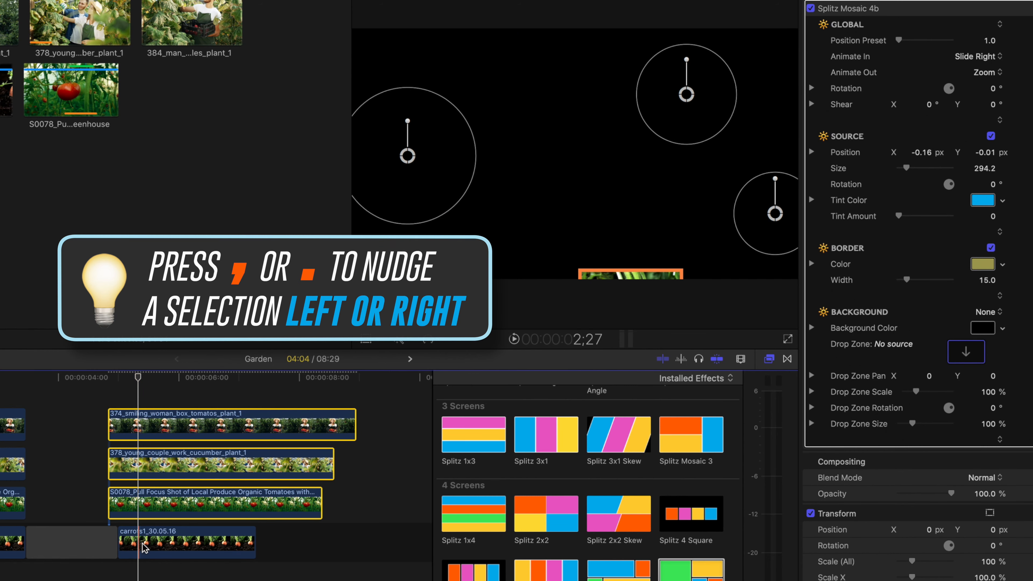
# - Nudge the second couple and smiling woman clips another 5 frames earlier so they start ahead of the tomato clip
pyautogui.click(94, 425)
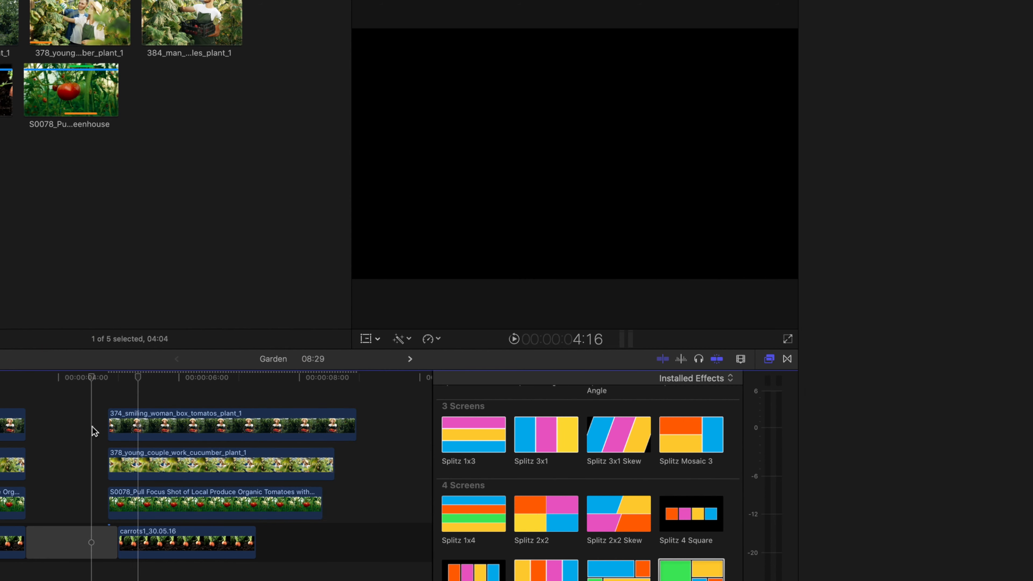
pyautogui.moveTo(94, 420); pyautogui.dragTo(98, 465)
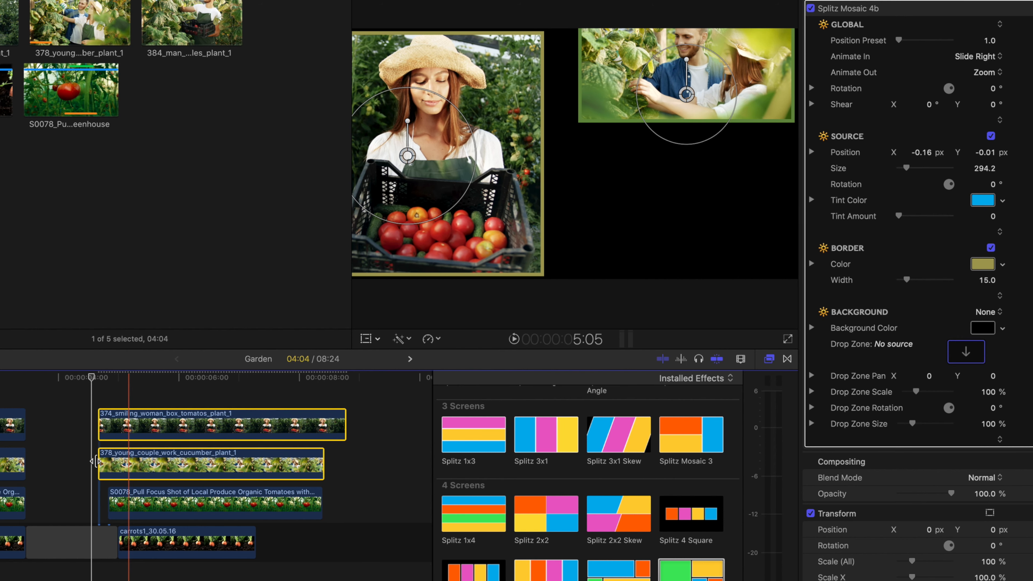
# - Nudge only the second smiling woman clip a further 5 frames earlier and play back the staggered mosaic animation
pyautogui.click(143, 427)
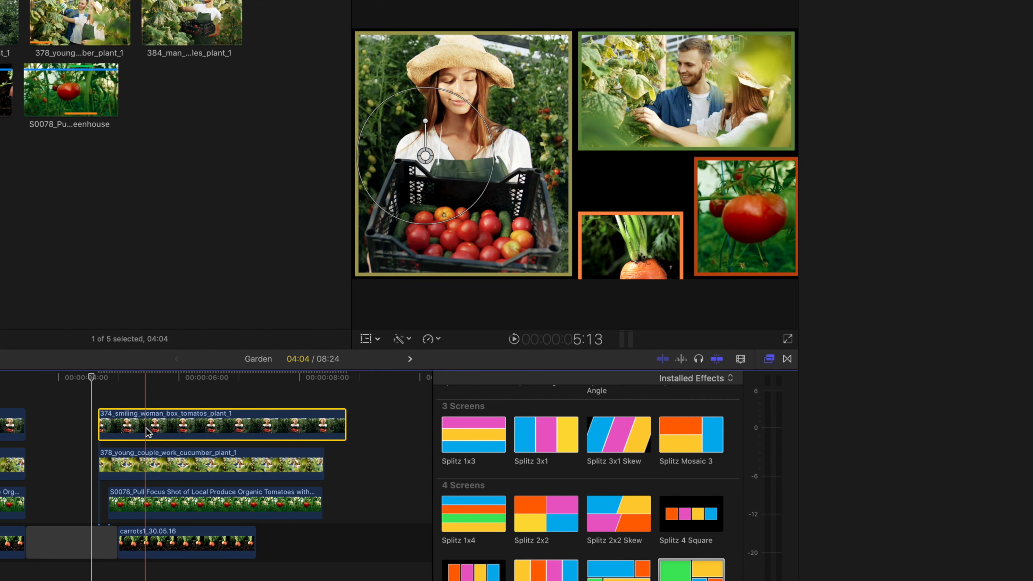
pyautogui.press(',')
pyautogui.press(',')
pyautogui.press(',')
pyautogui.press(',')
pyautogui.press(',')
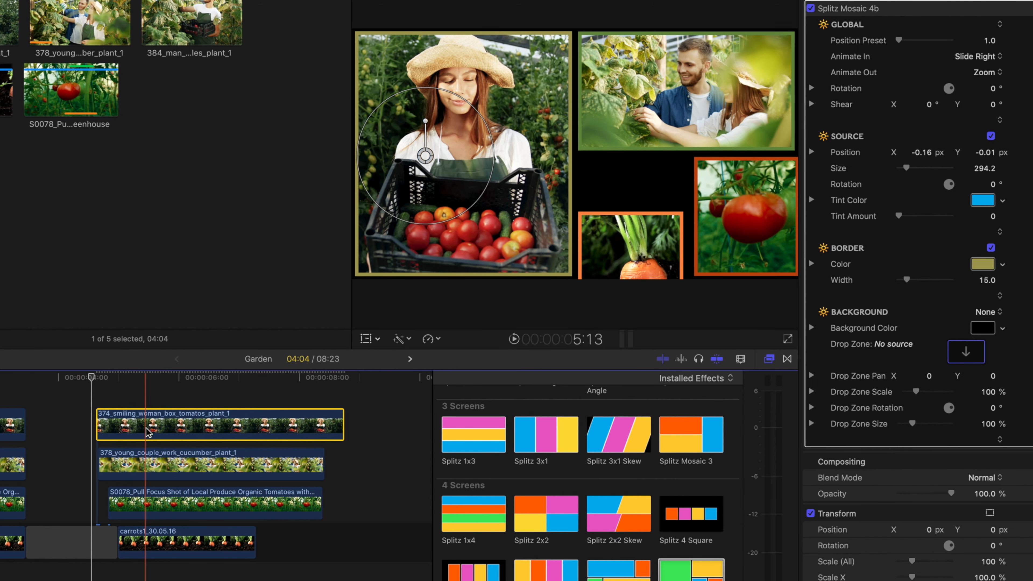
pyautogui.click(87, 382)
pyautogui.press('space')
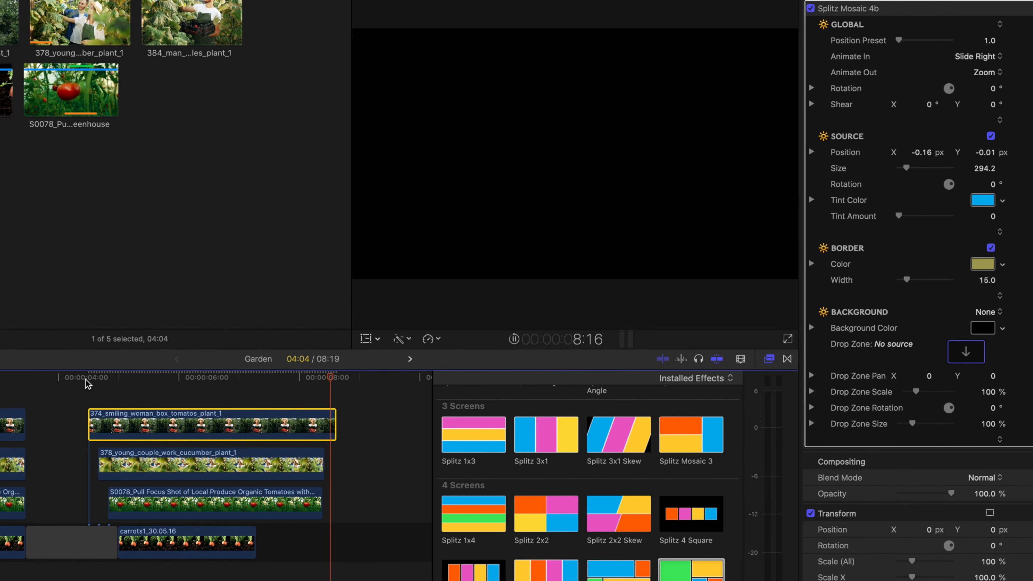
# - Trim the ends of the second tomato, couple and woman clips to match the carrots clip's end, and play back the mosaic
pyautogui.moveTo(322, 507); pyautogui.dragTo(254, 506)
pyautogui.moveTo(323, 469); pyautogui.dragTo(255, 467)
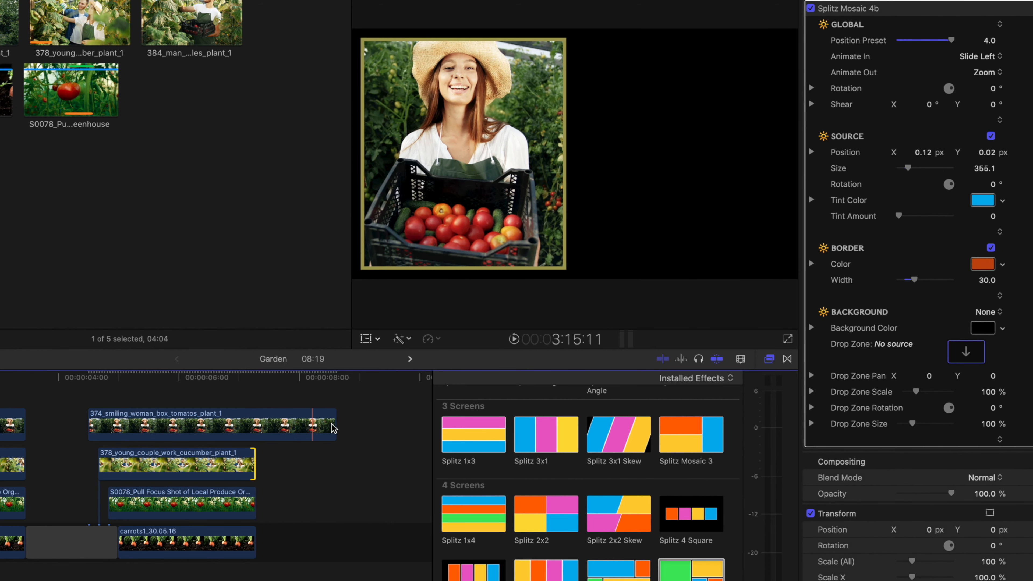
pyautogui.moveTo(334, 428); pyautogui.dragTo(249, 430)
pyautogui.click(93, 378)
pyautogui.press('space')
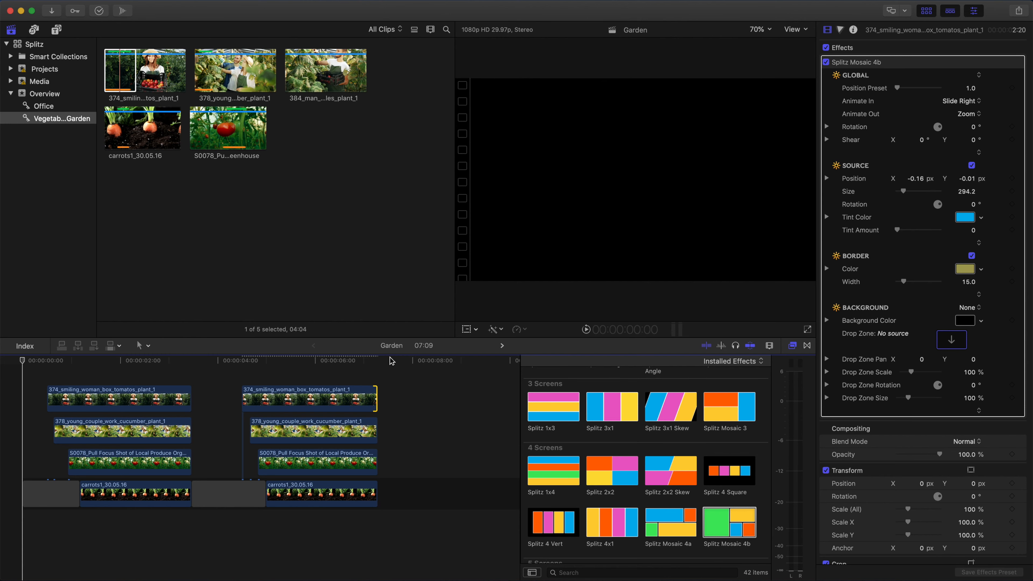
# - Open the Office project, play back its four-screen Splitz 2x2 layout from the start and scrub through the clips
pyautogui.click(502, 345)
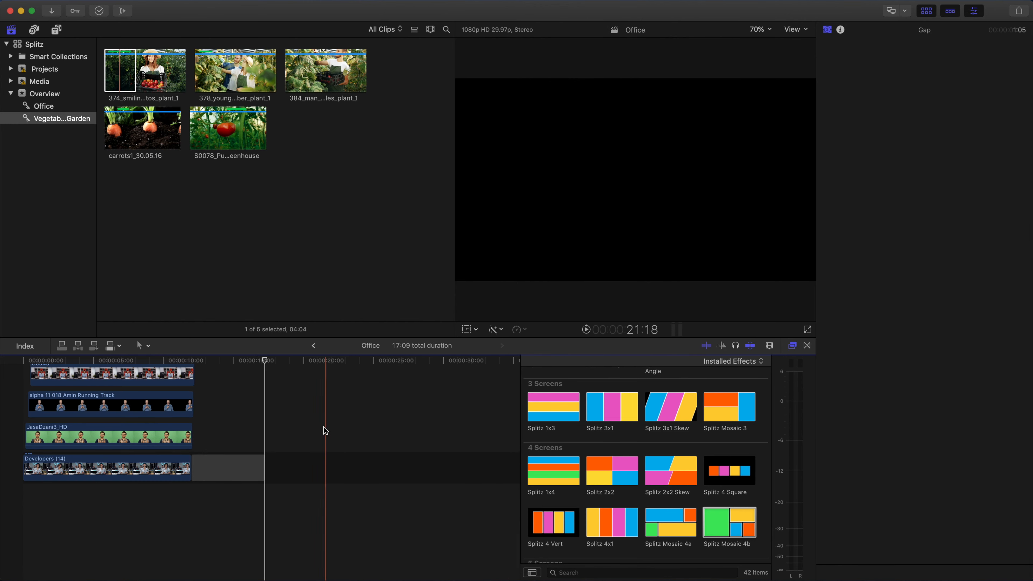
pyautogui.scroll(3, 238, 430)
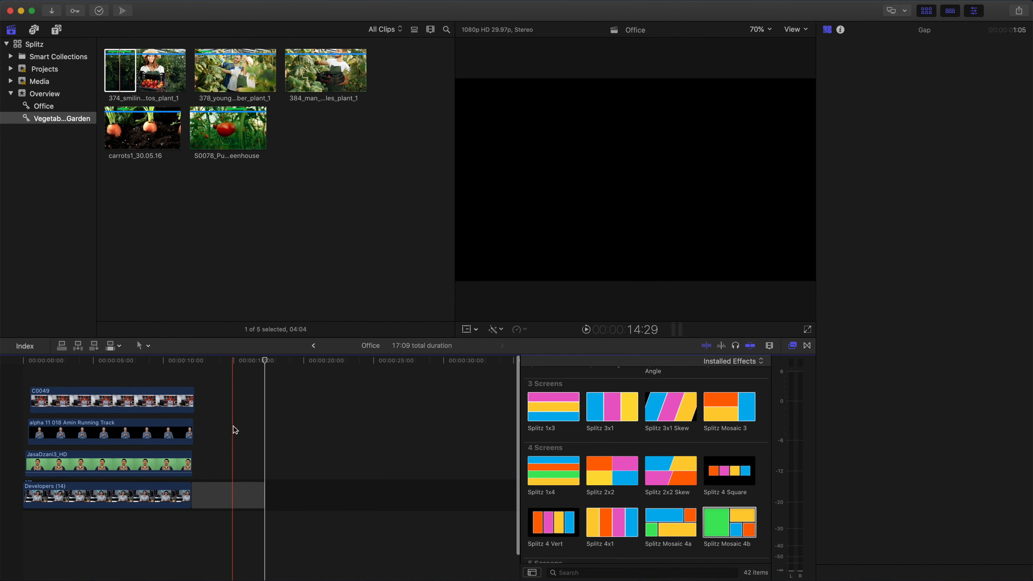
pyautogui.moveTo(124, 359); pyautogui.dragTo(24, 366)
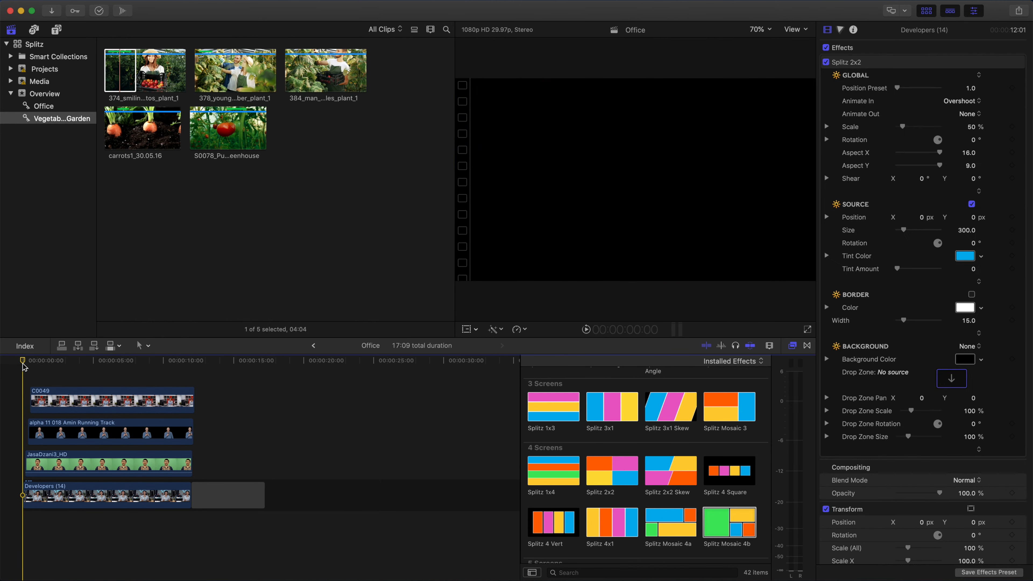
pyautogui.press('space')
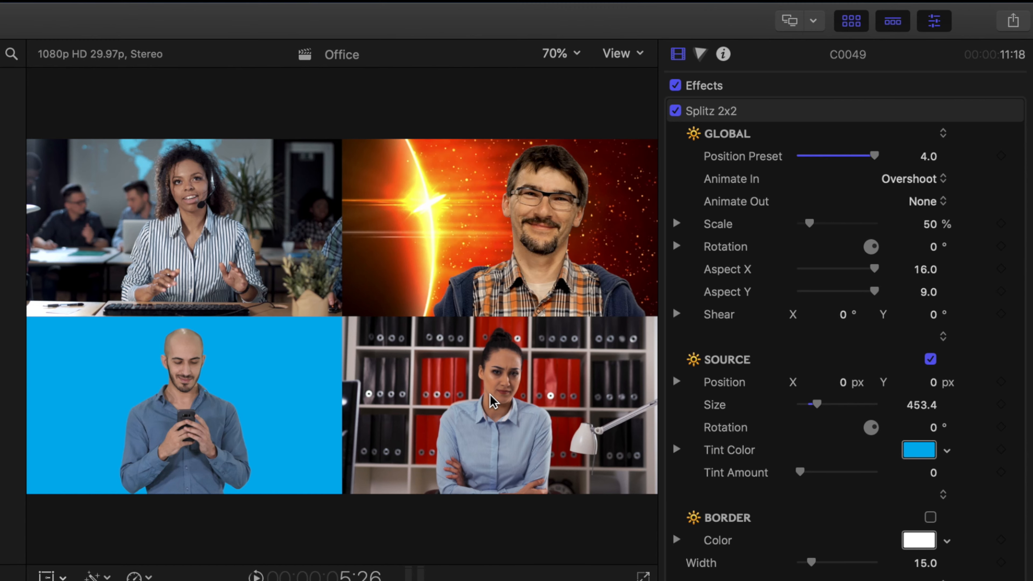
pyautogui.moveTo(171, 365); pyautogui.dragTo(143, 369)
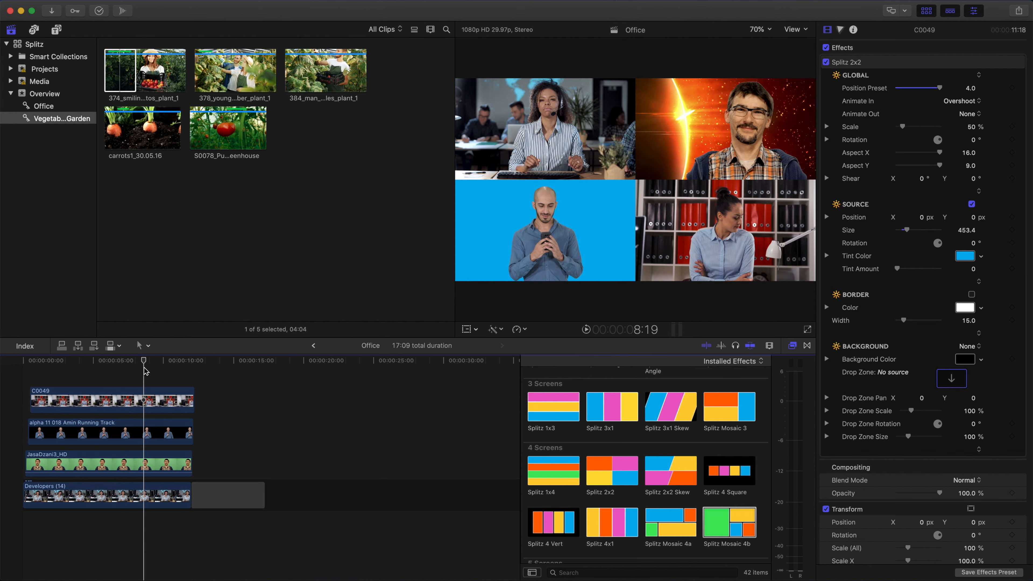
pyautogui.moveTo(146, 370); pyautogui.dragTo(62, 368)
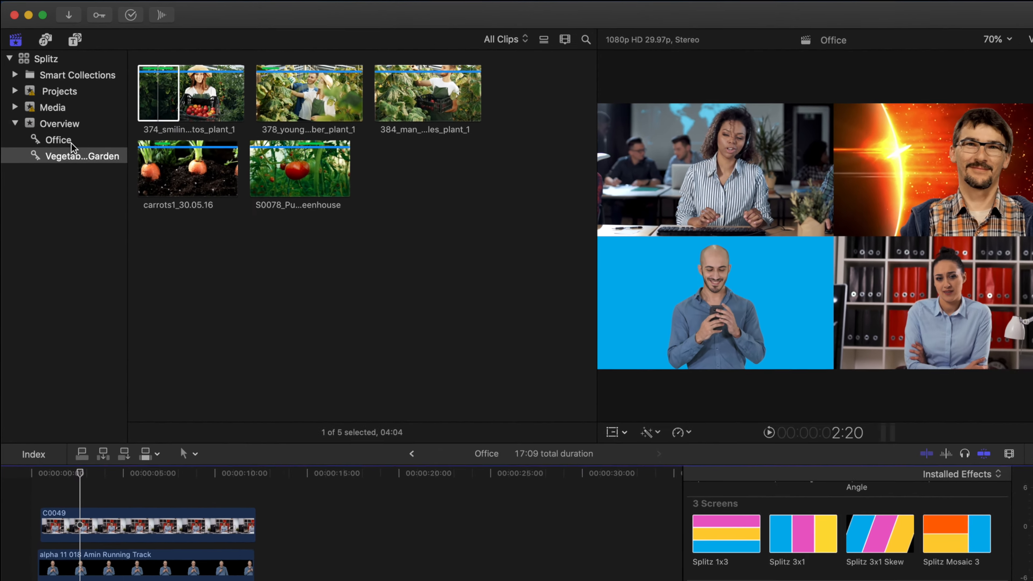
# - Add the Developers (14) clip from the Office collection after the existing layout in the timeline and apply Splitz 2x2 to it
pyautogui.click(44, 106)
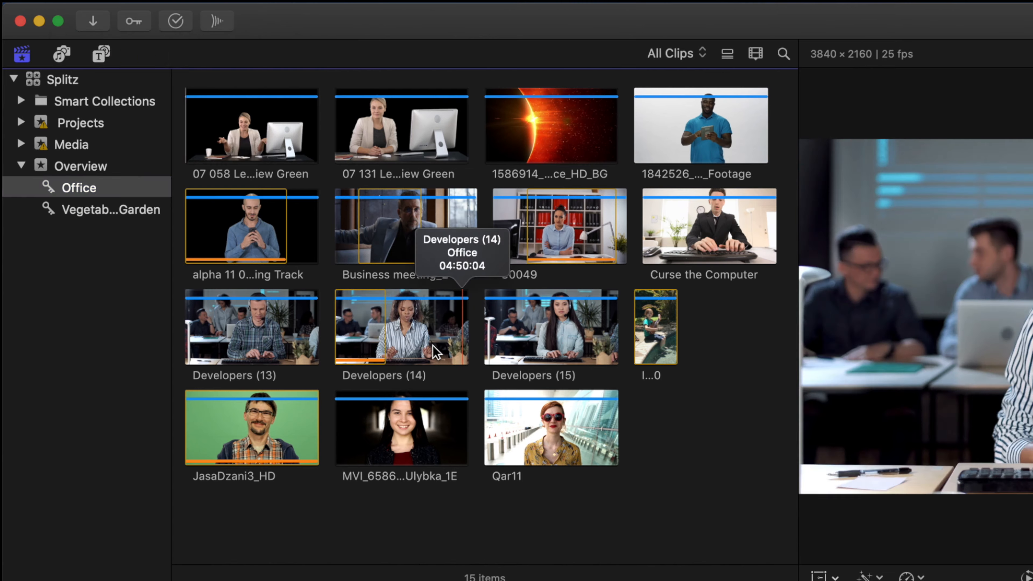
pyautogui.click(412, 344)
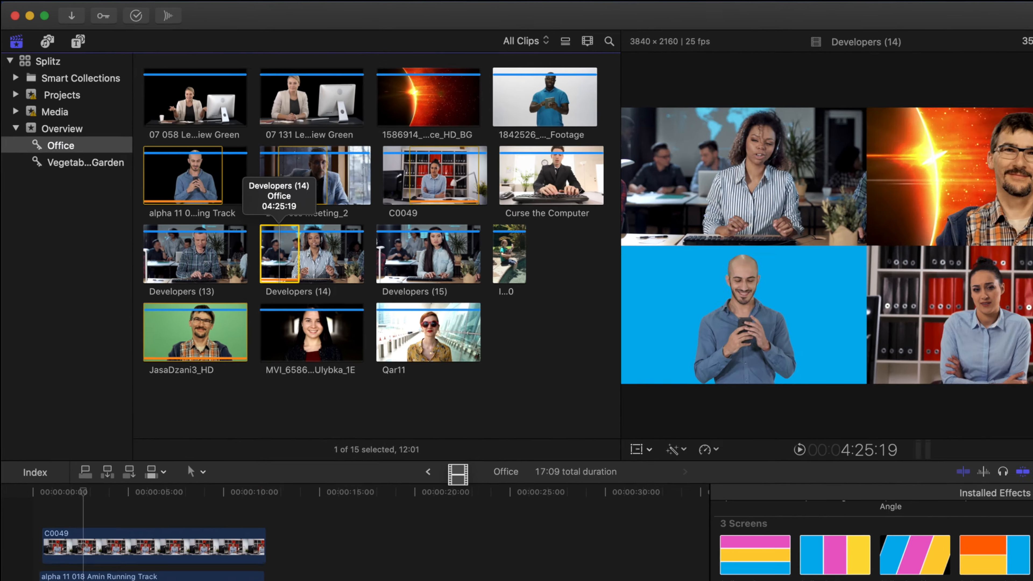
pyautogui.moveTo(359, 332); pyautogui.dragTo(290, 498)
pyautogui.click(330, 361)
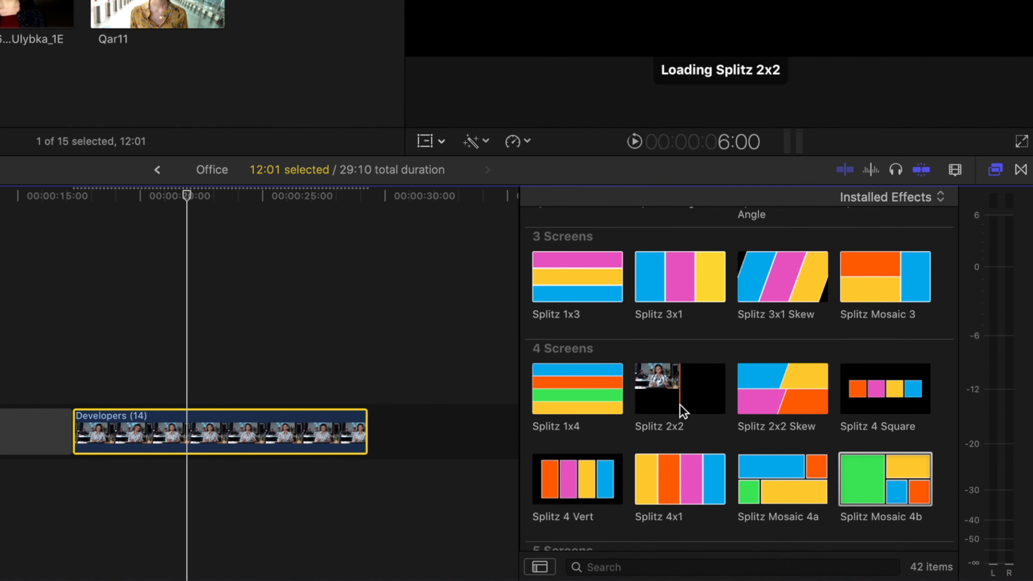
pyautogui.moveTo(671, 401); pyautogui.dragTo(243, 432)
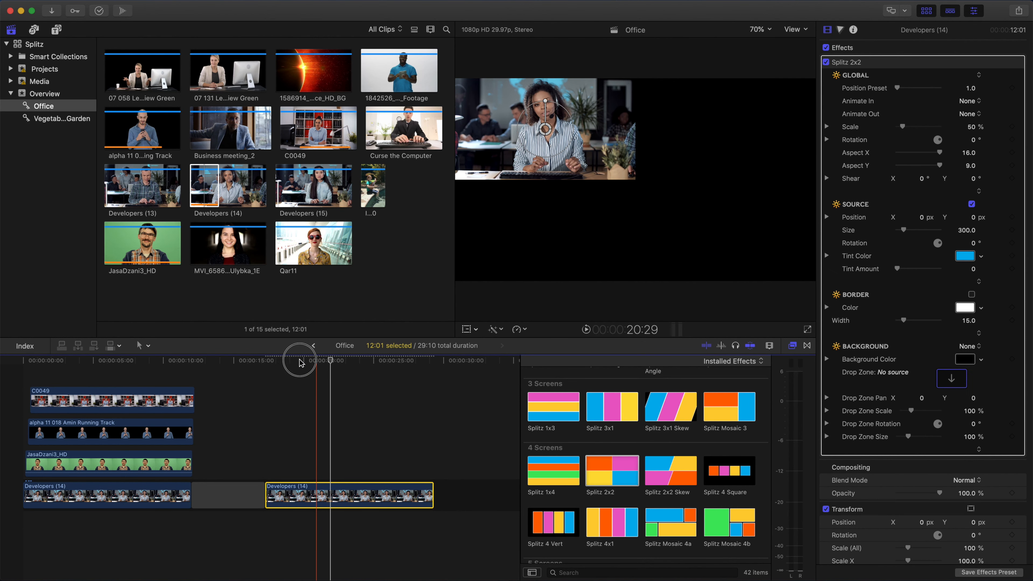
# - Enlarge the Developers (14) source to about 344.6 and shift it to about X -0.09, Y -0.08 px within its tile
pyautogui.click(282, 360)
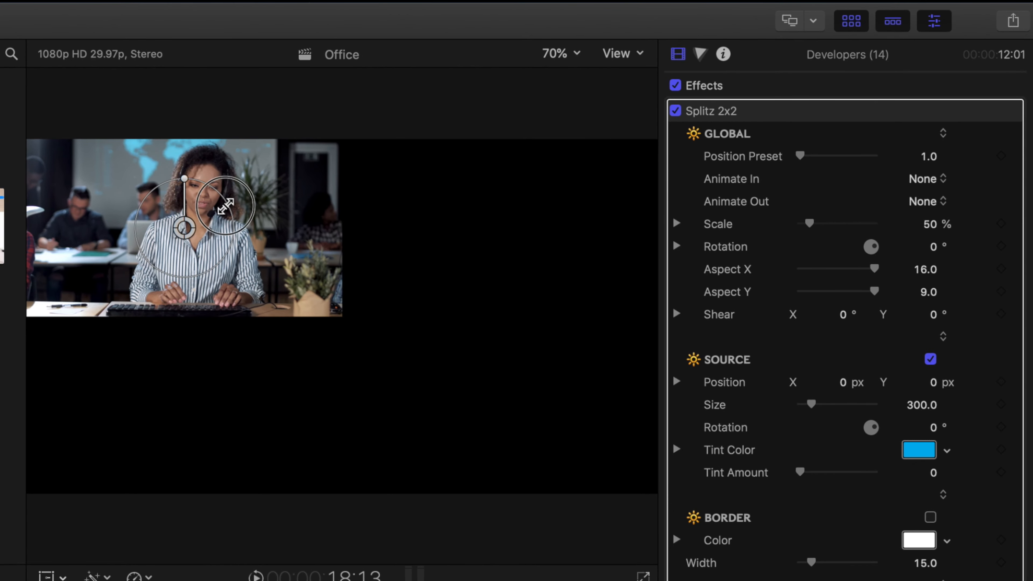
pyautogui.moveTo(225, 205); pyautogui.dragTo(233, 200)
pyautogui.moveTo(178, 240); pyautogui.dragTo(166, 242)
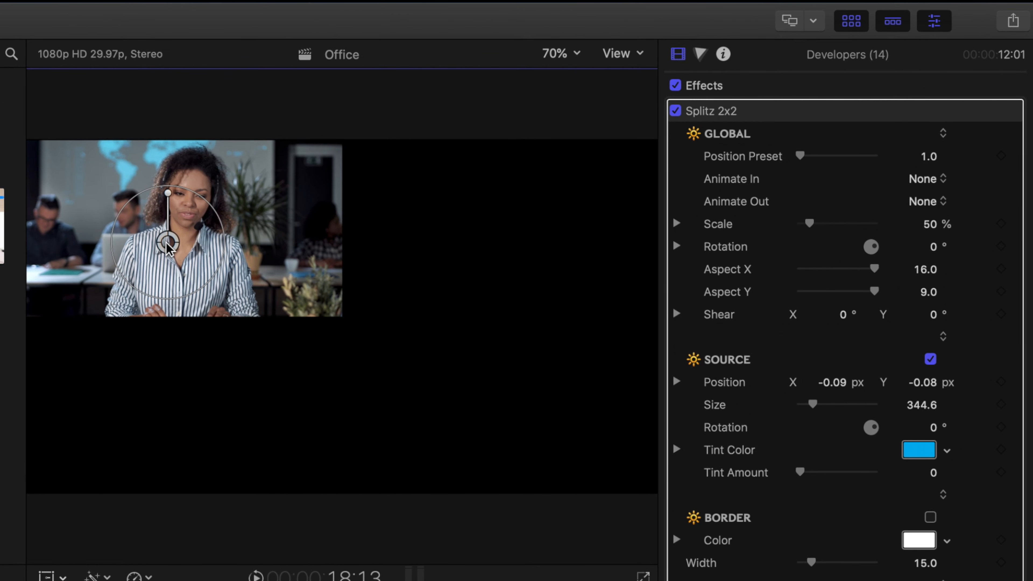
# - Set the Developers (14) tile's Animate In to Overshoot and play back the entrance
pyautogui.click(924, 179)
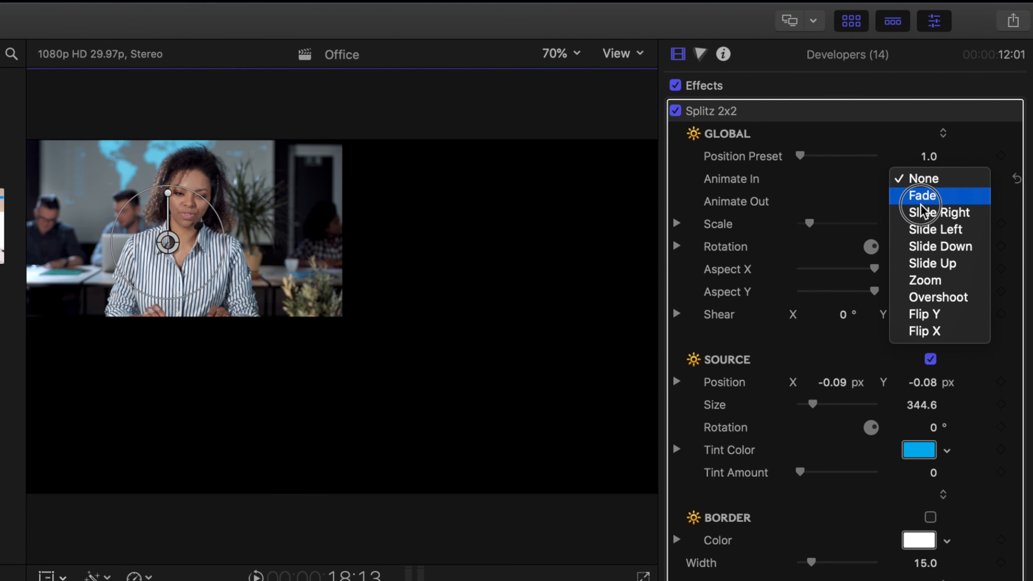
pyautogui.click(937, 297)
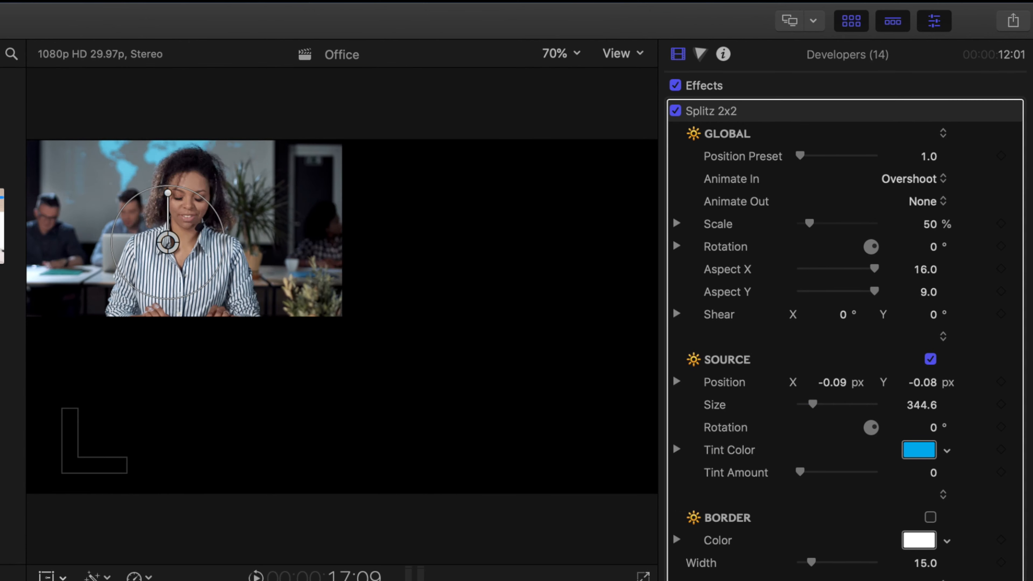
pyautogui.press('space')
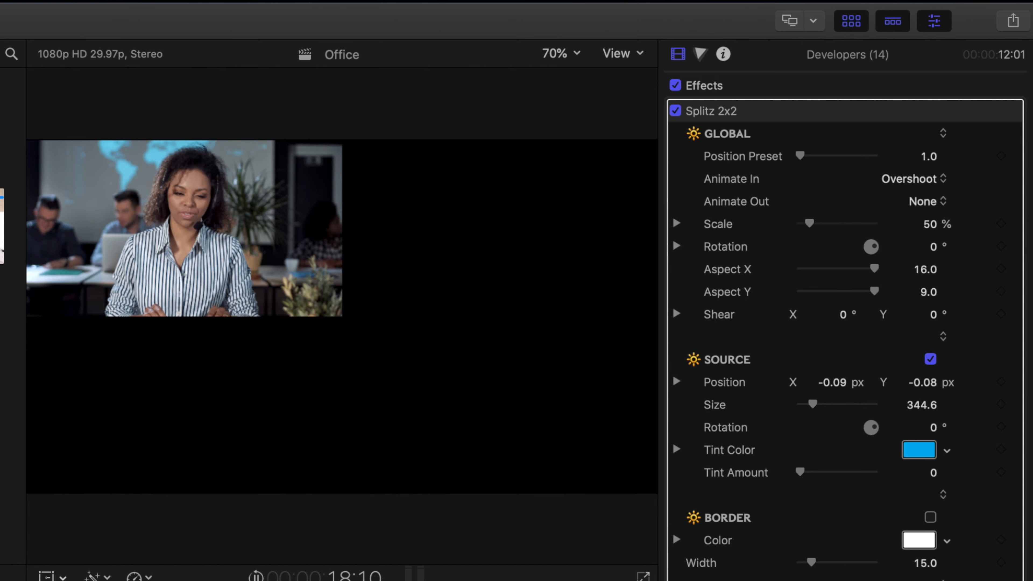
pyautogui.press('space')
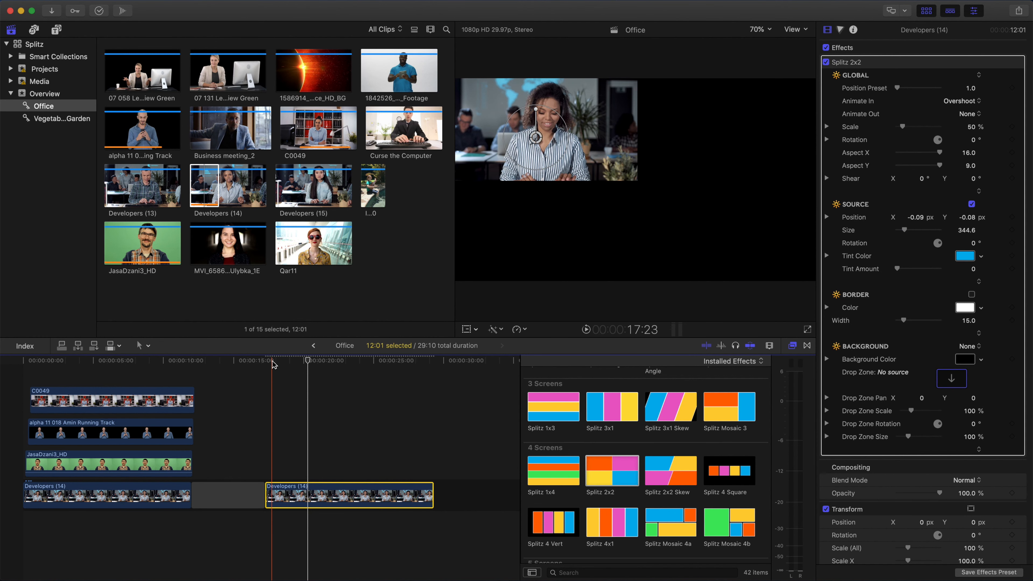
# - Stack the green-screen man clip above the second Developers (14) clip and remove its green background with the Keyer effect
pyautogui.moveTo(143, 251); pyautogui.dragTo(266, 463)
pyautogui.click(329, 361)
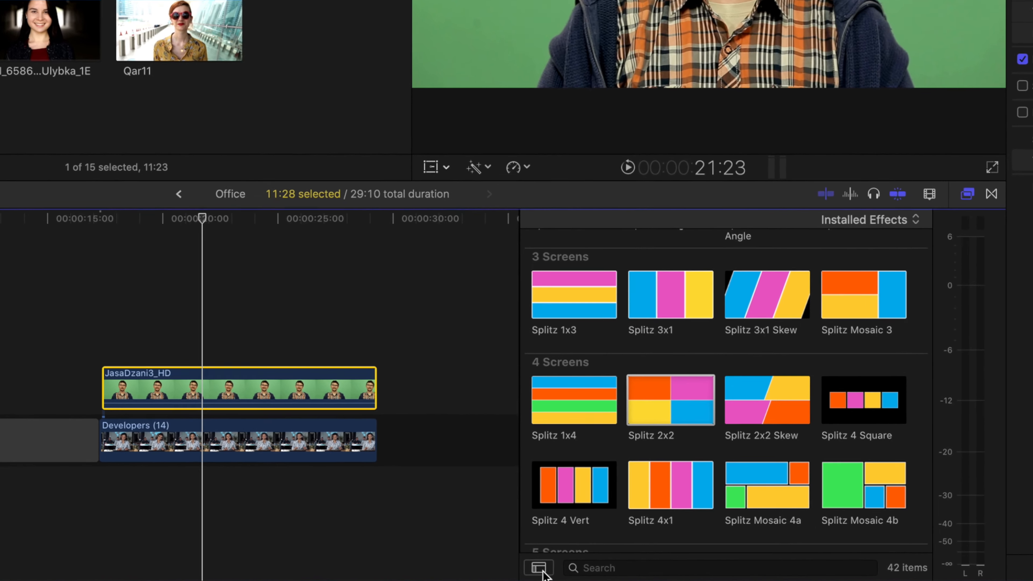
pyautogui.click(532, 573)
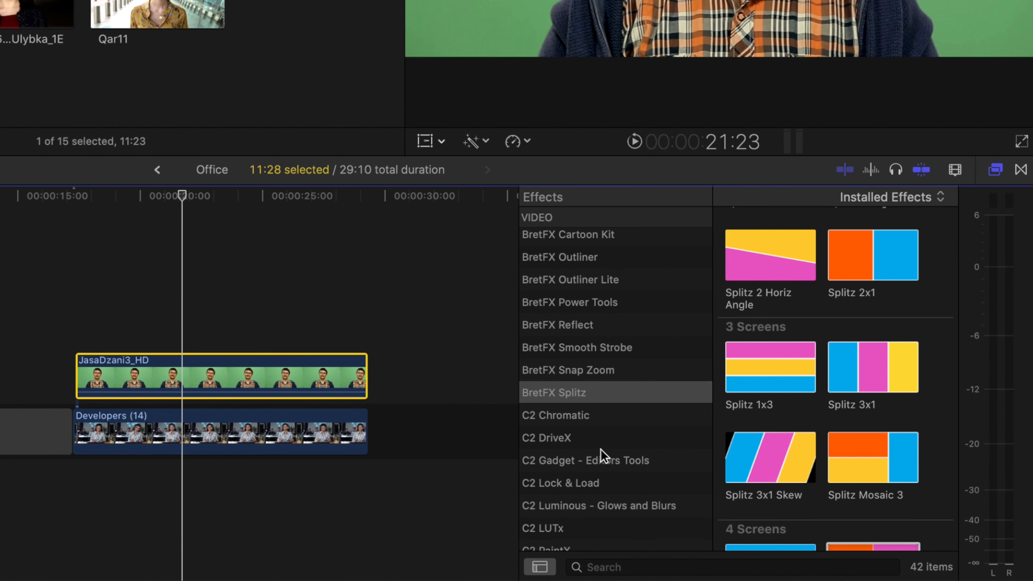
pyautogui.scroll(-2, 601, 449)
pyautogui.scroll(1, 600, 450)
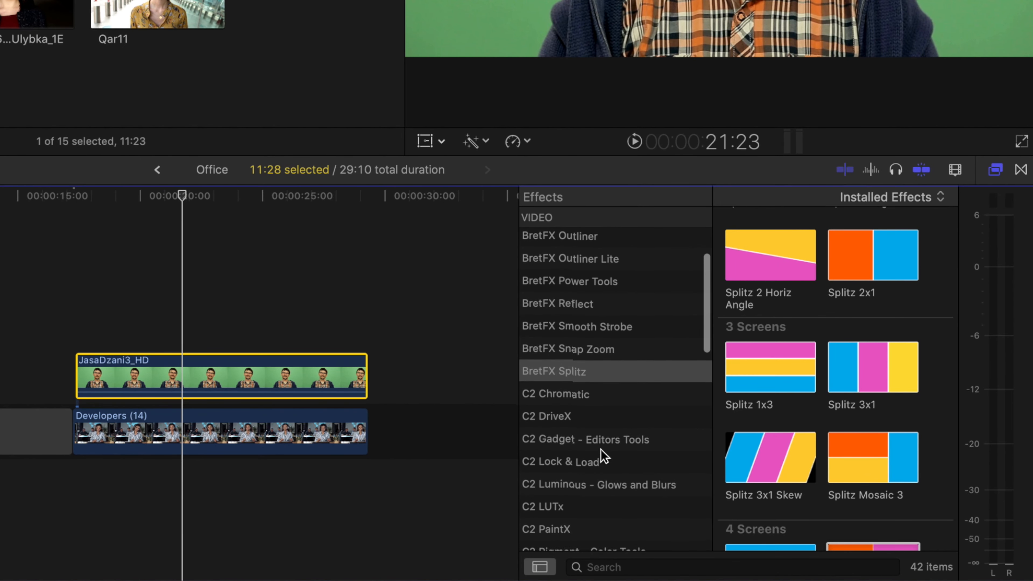
pyautogui.scroll(-5, 601, 450)
pyautogui.scroll(-8, 601, 450)
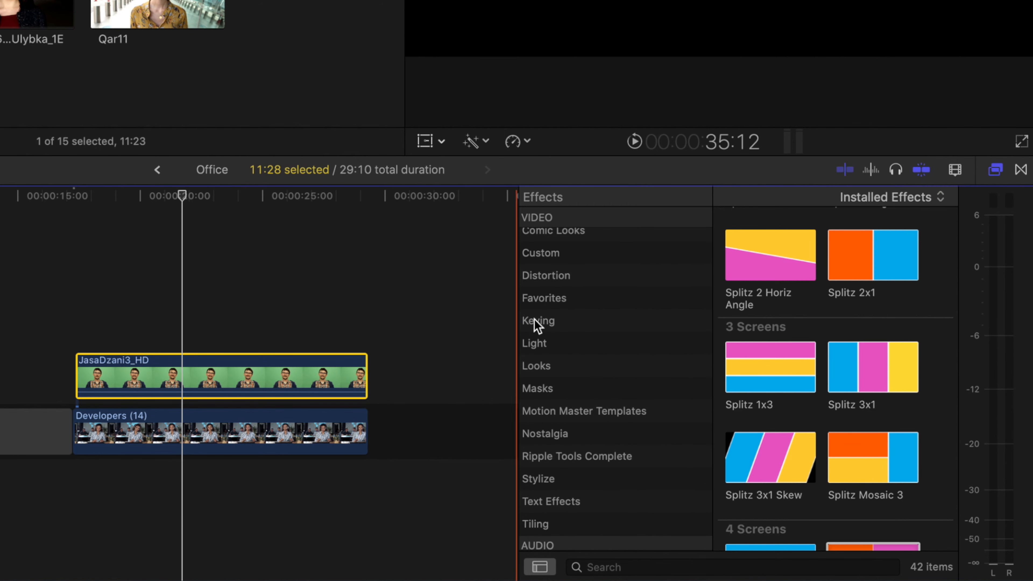
pyautogui.click(542, 322)
pyautogui.moveTo(746, 261); pyautogui.dragTo(248, 376)
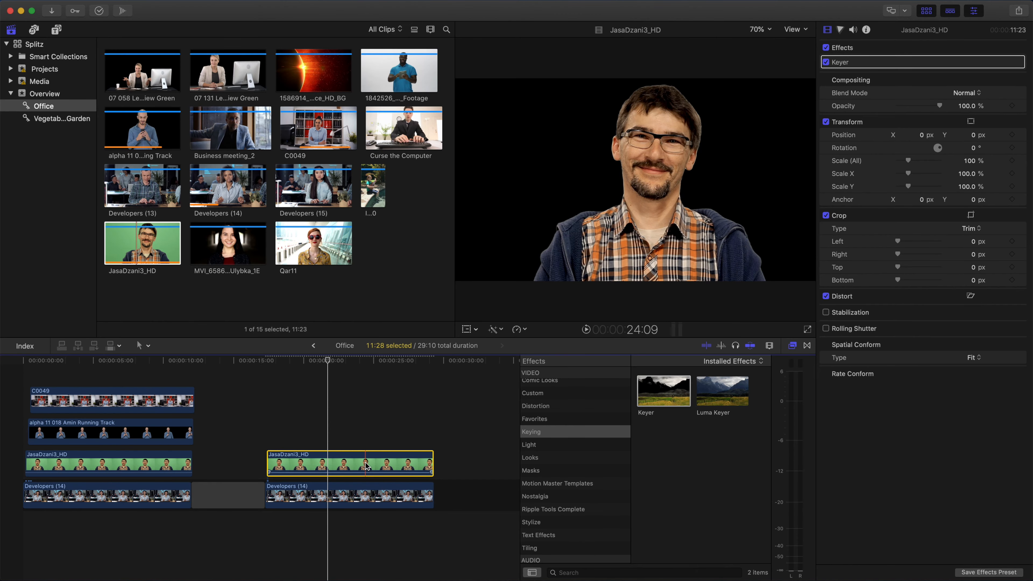
# - Apply Splitz 2x2 to the keyed man clip, with Position Preset at about 2.38 and Animate In set to Overshoot
pyautogui.moveTo(301, 361); pyautogui.dragTo(322, 364)
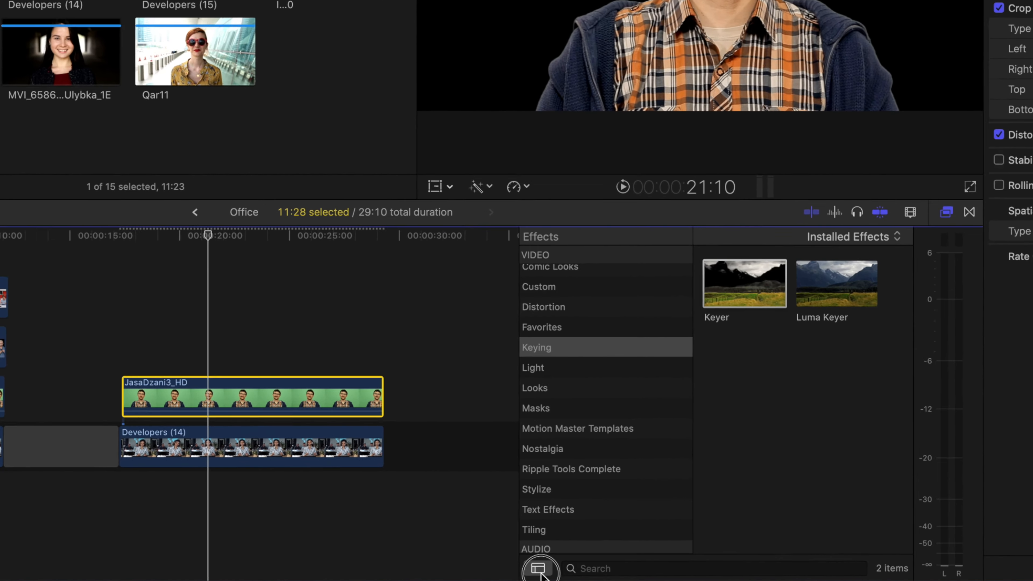
pyautogui.scroll(-5, 624, 503)
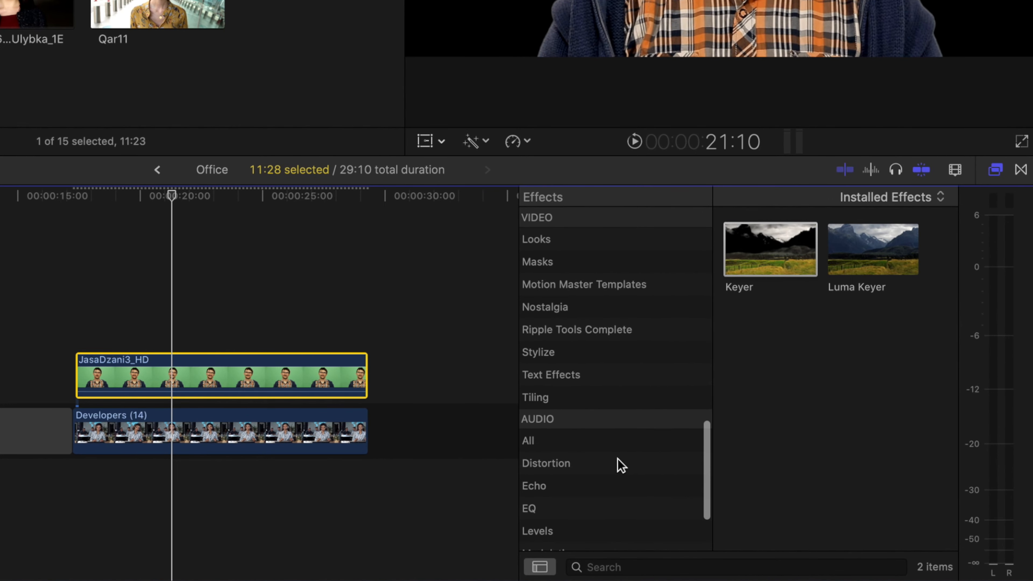
pyautogui.scroll(10, 618, 464)
pyautogui.scroll(8, 619, 456)
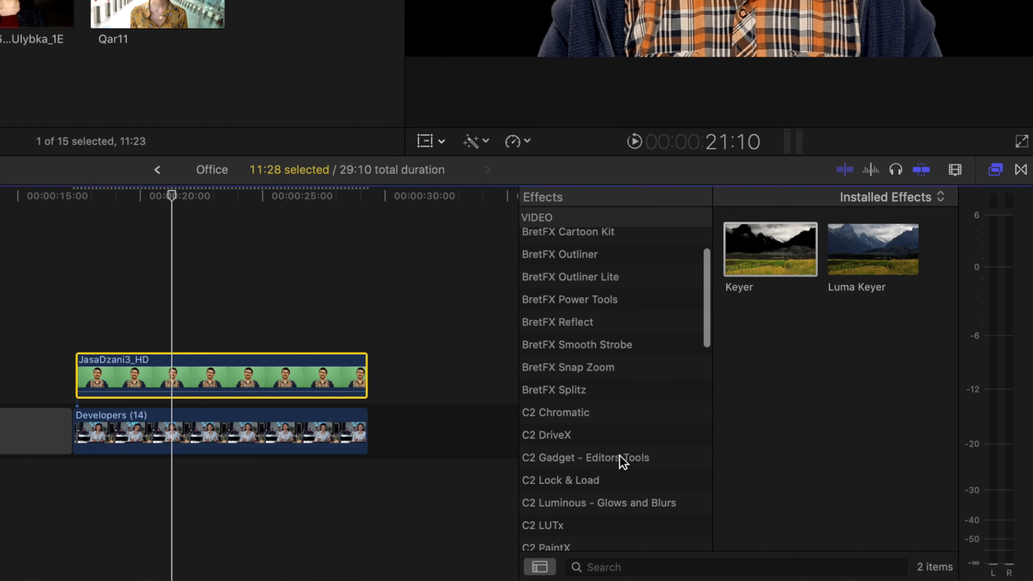
pyautogui.click(585, 407)
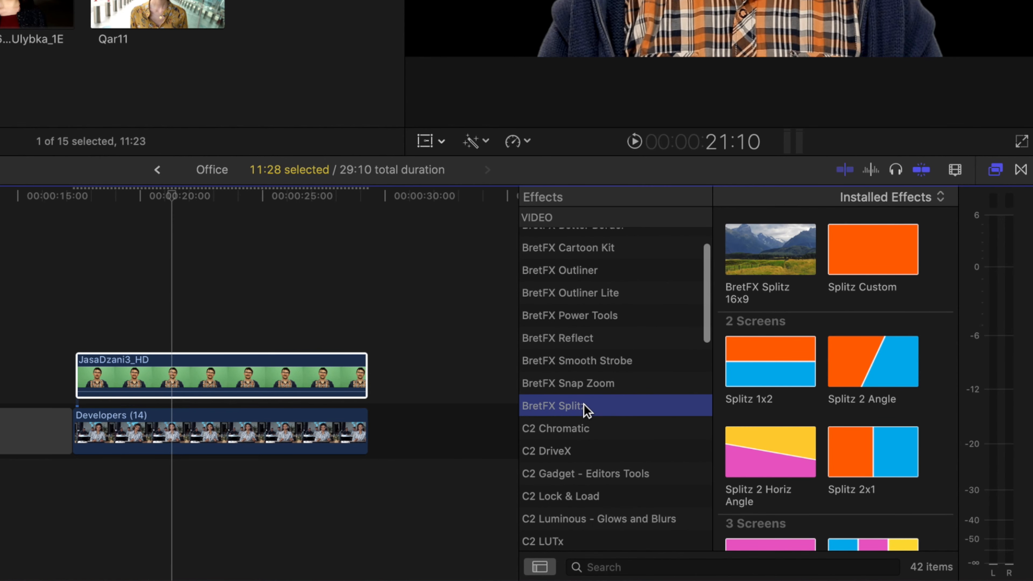
pyautogui.click(539, 568)
pyautogui.scroll(-5, 848, 427)
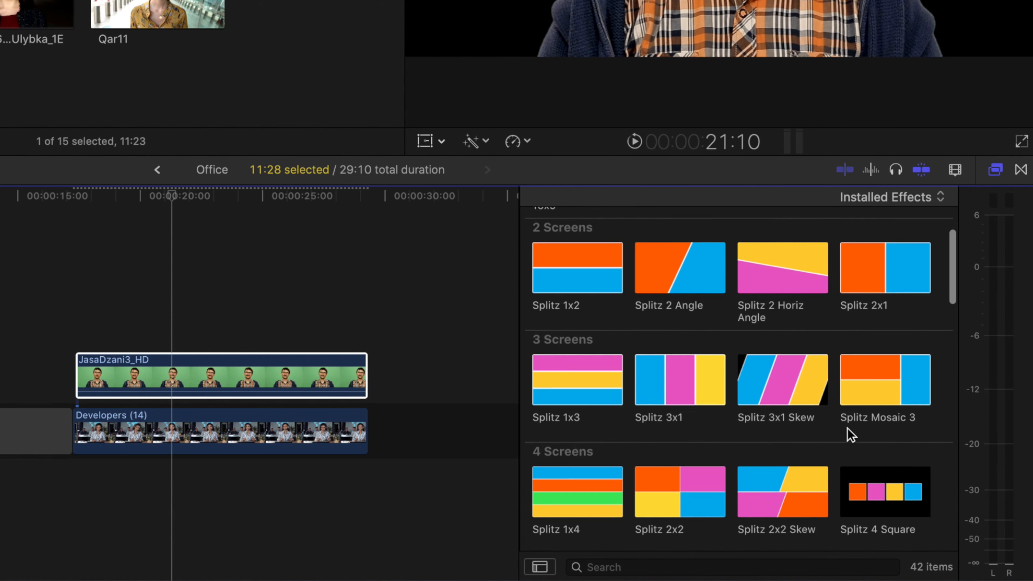
pyautogui.moveTo(687, 419); pyautogui.dragTo(297, 347)
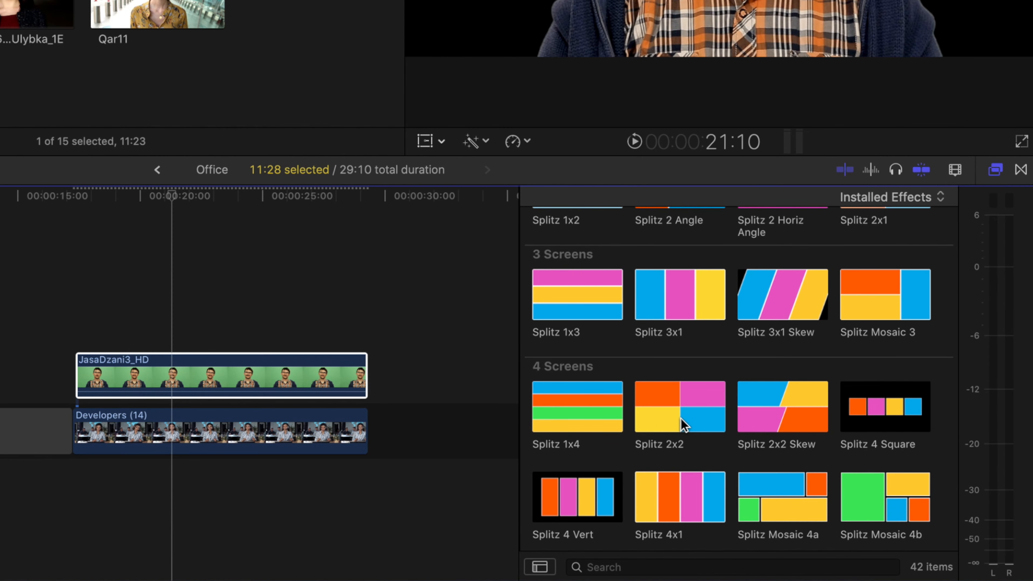
pyautogui.moveTo(391, 444); pyautogui.dragTo(349, 463)
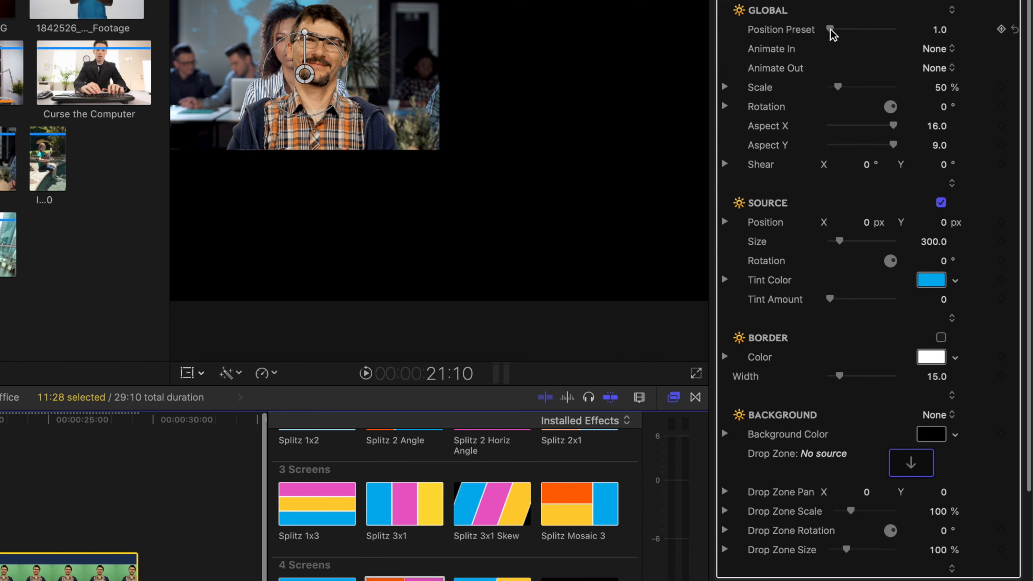
pyautogui.moveTo(830, 29); pyautogui.dragTo(857, 29)
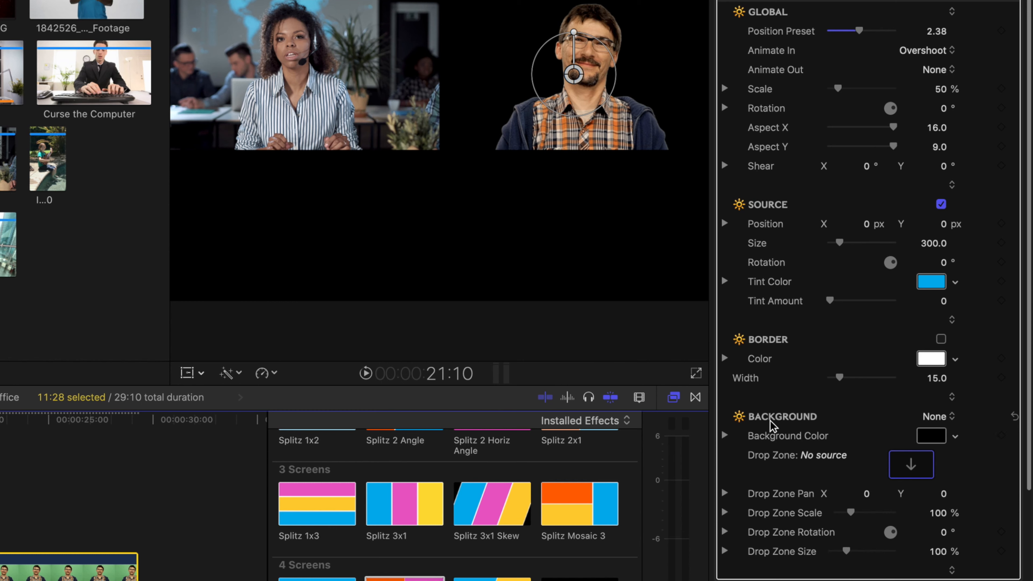
# - Set the keyed man tile's Background to Drop Zone and fill it with the orange space clip 1586914
pyautogui.click(937, 417)
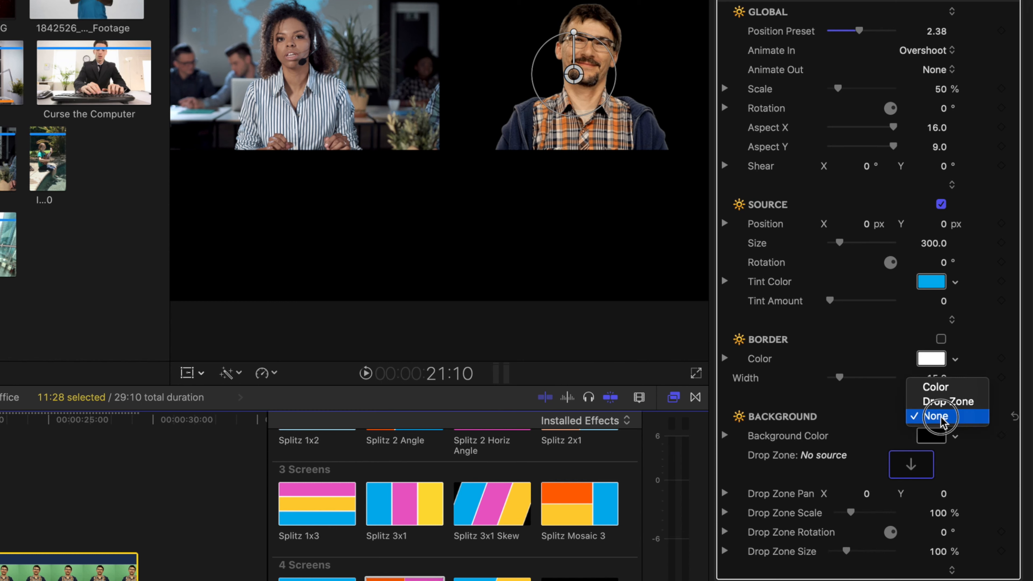
pyautogui.click(942, 402)
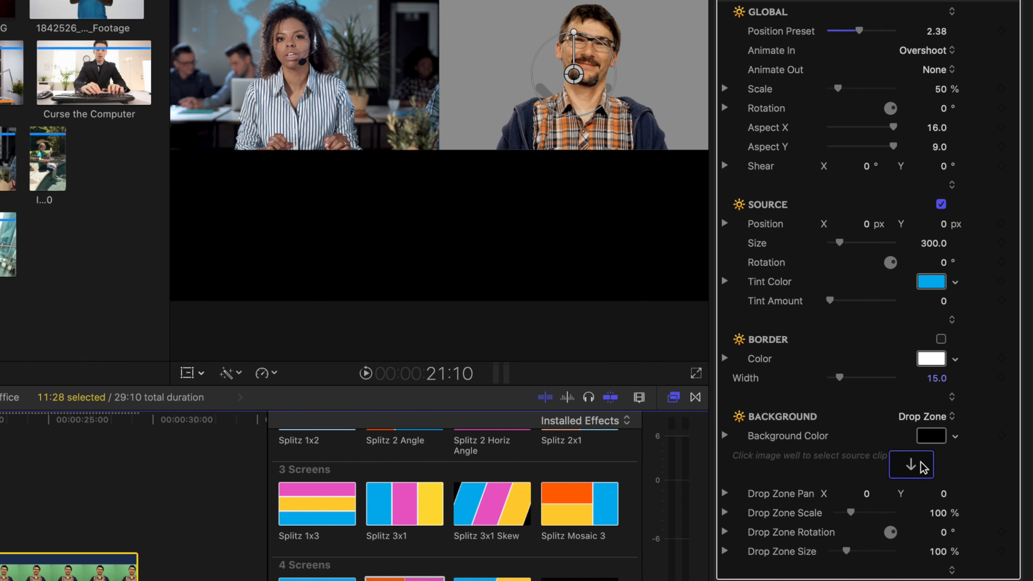
pyautogui.click(907, 467)
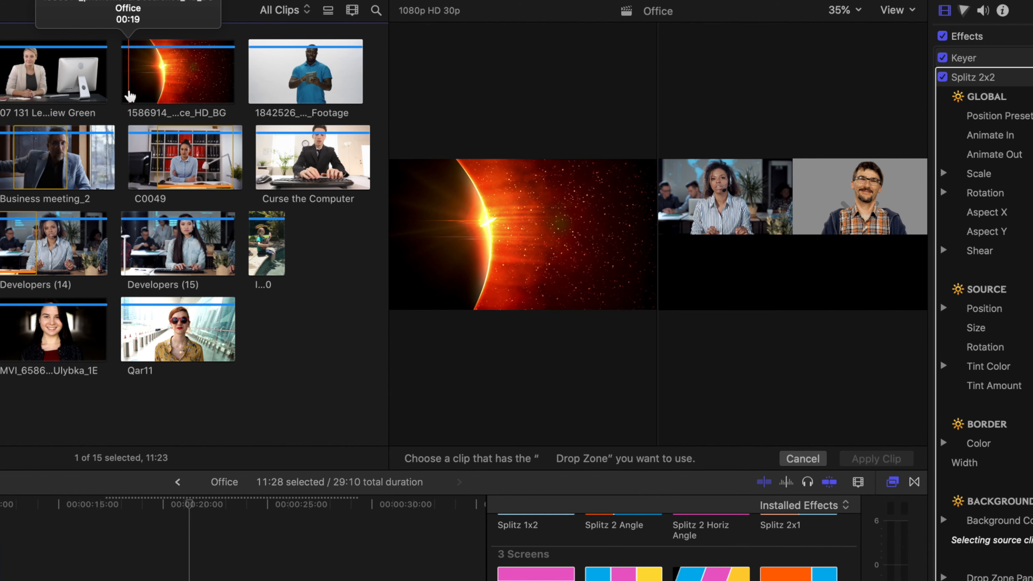
pyautogui.click(130, 96)
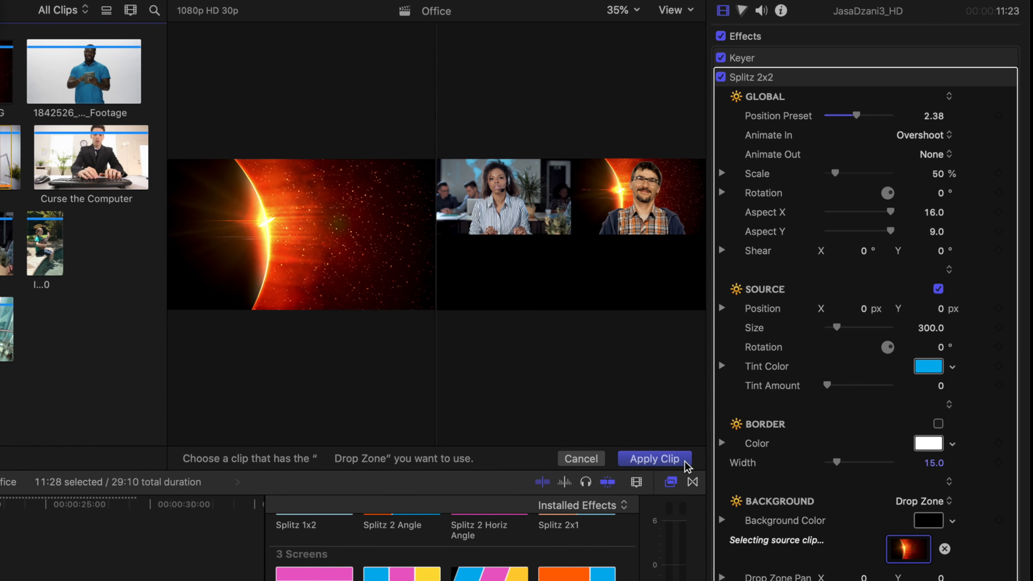
pyautogui.click(659, 459)
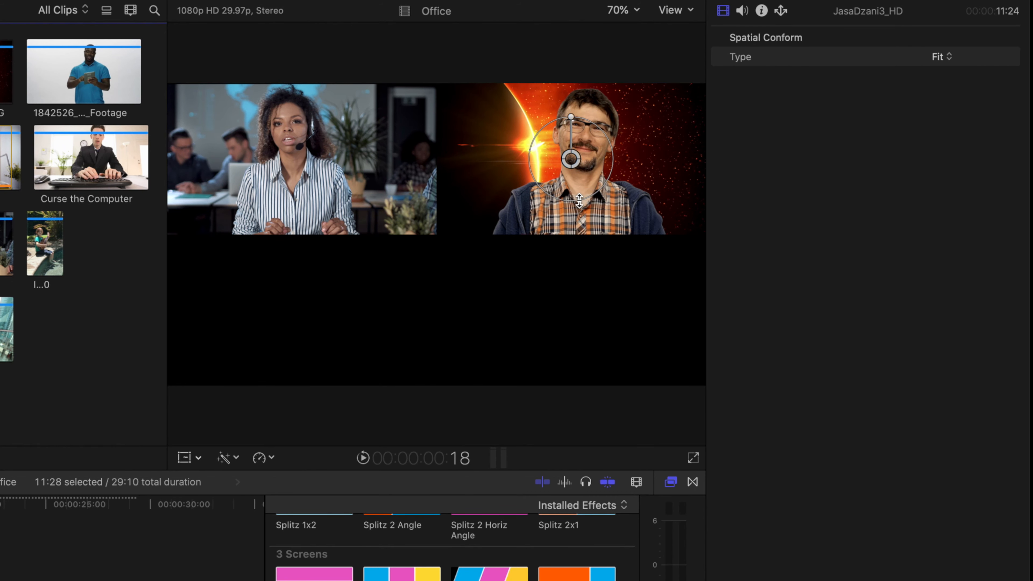
# - Move the keyed man to X 0.14 px, set Drop Zone Pan X to -5.4 and Scale to 120%, and undo a trial background rotation
pyautogui.moveTo(571, 161); pyautogui.dragTo(592, 160)
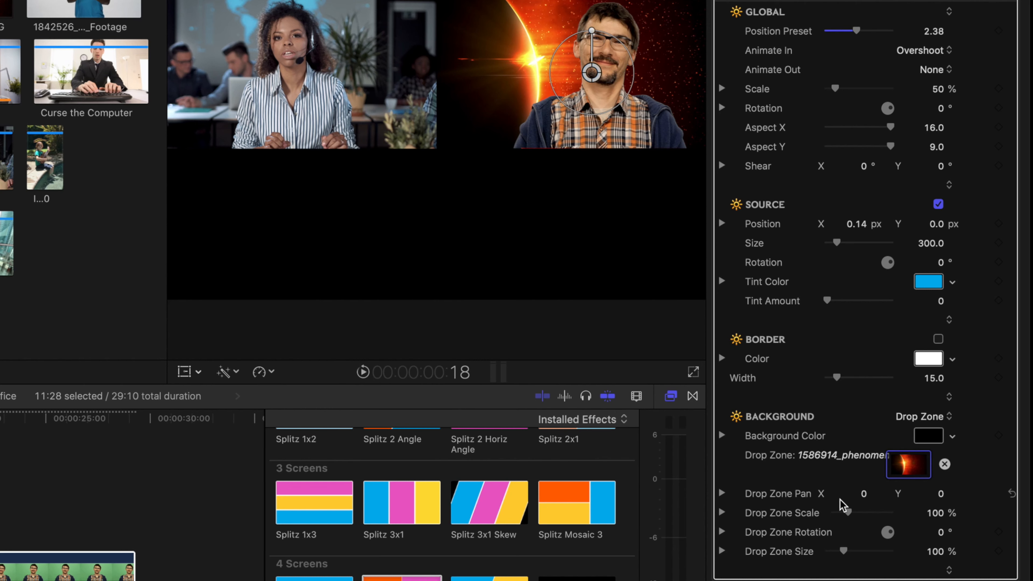
pyautogui.moveTo(865, 497)
pyautogui.mouseDown()
pyautogui.moveTo(841, 494)
pyautogui.moveTo(864, 494)
pyautogui.moveTo(851, 515)
pyautogui.moveTo(863, 499)
pyautogui.mouseUp()
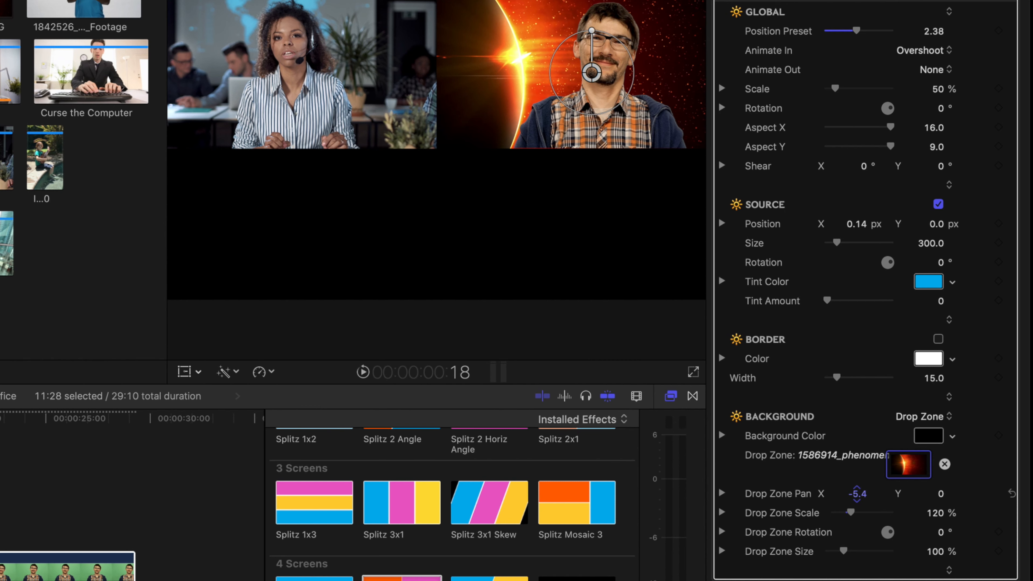
pyautogui.moveTo(938, 533); pyautogui.dragTo(939, 535)
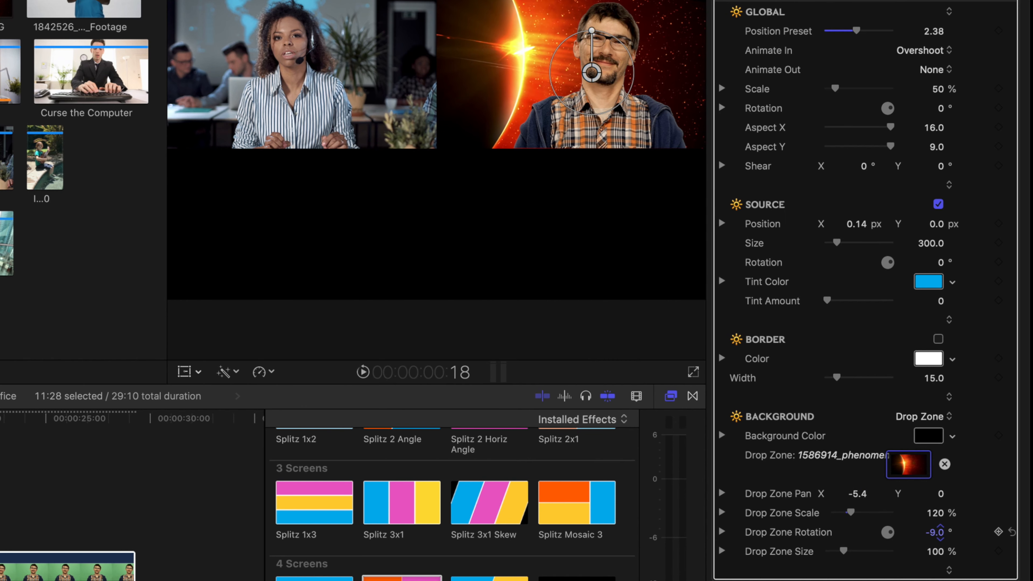
pyautogui.press('super+z')
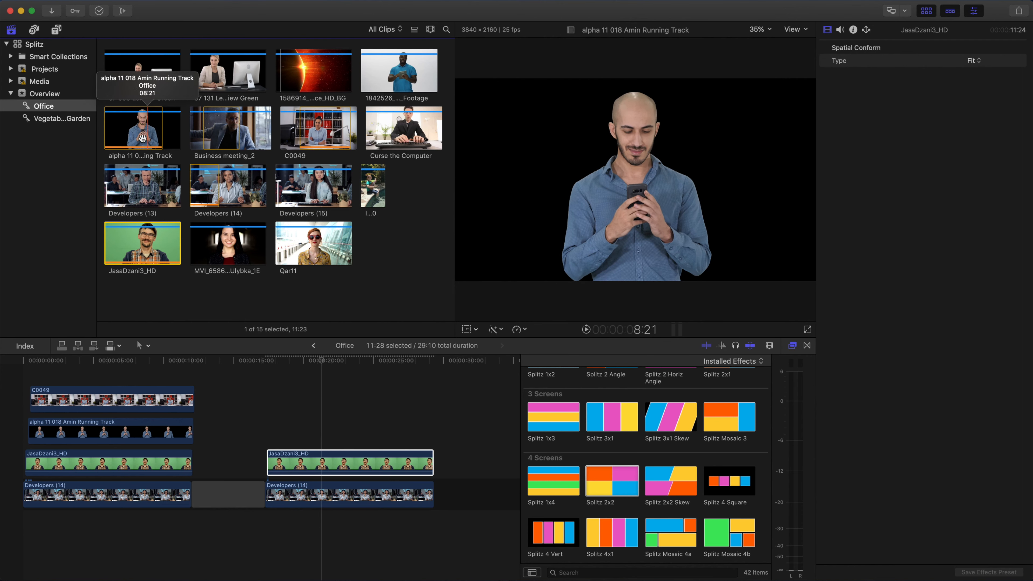
# - Stack the clip of the bald man with a phone above the keyed man clip, starting slightly later, and park the playhead over it
pyautogui.click(123, 135)
pyautogui.moveTo(122, 136); pyautogui.dragTo(269, 428)
pyautogui.moveTo(323, 361); pyautogui.dragTo(315, 362)
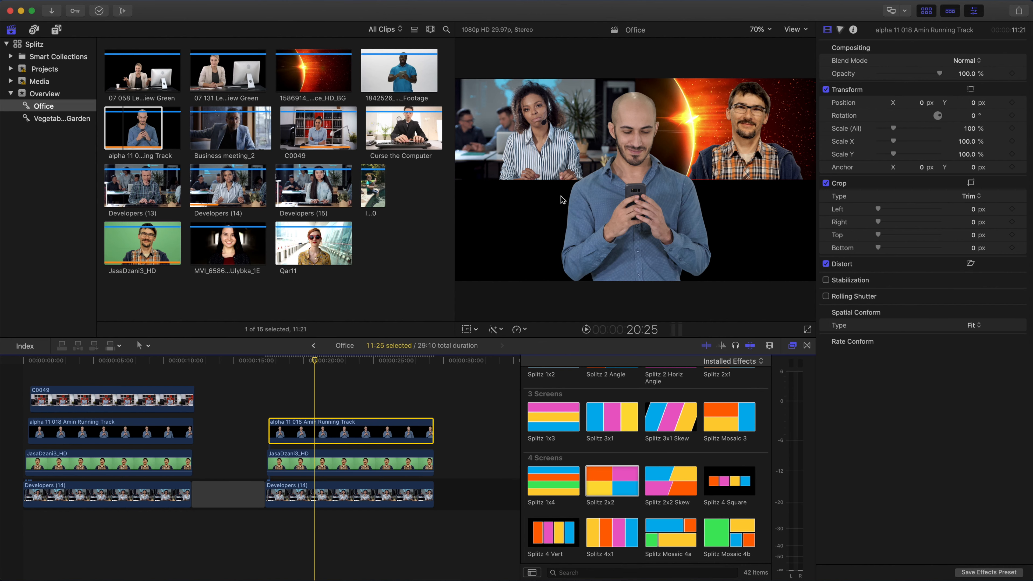
# - Apply Splitz 2x2 to the bald man clip and set its Position Preset to about 3.42
pyautogui.moveTo(613, 493); pyautogui.dragTo(332, 439)
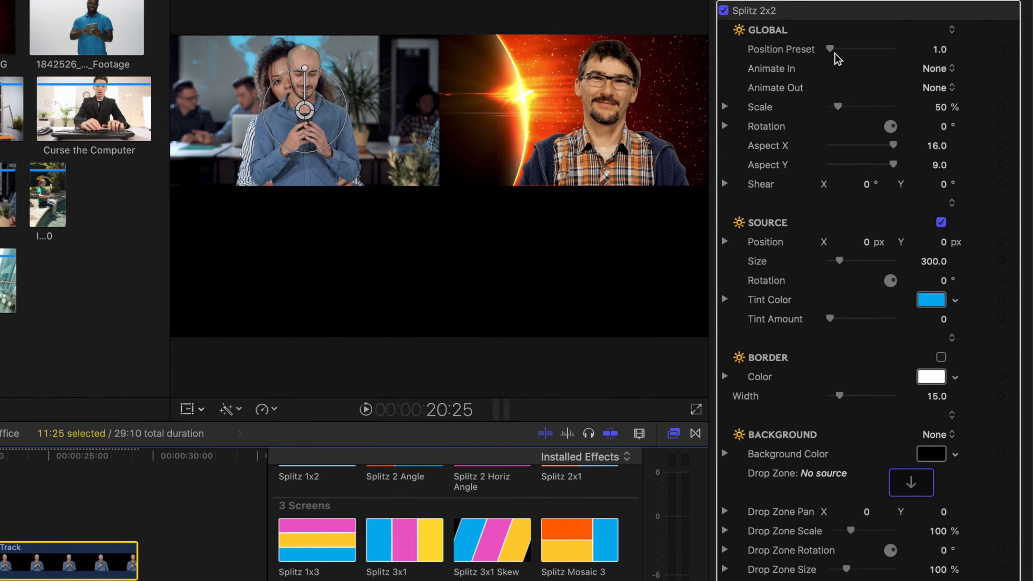
pyautogui.moveTo(830, 49); pyautogui.dragTo(881, 56)
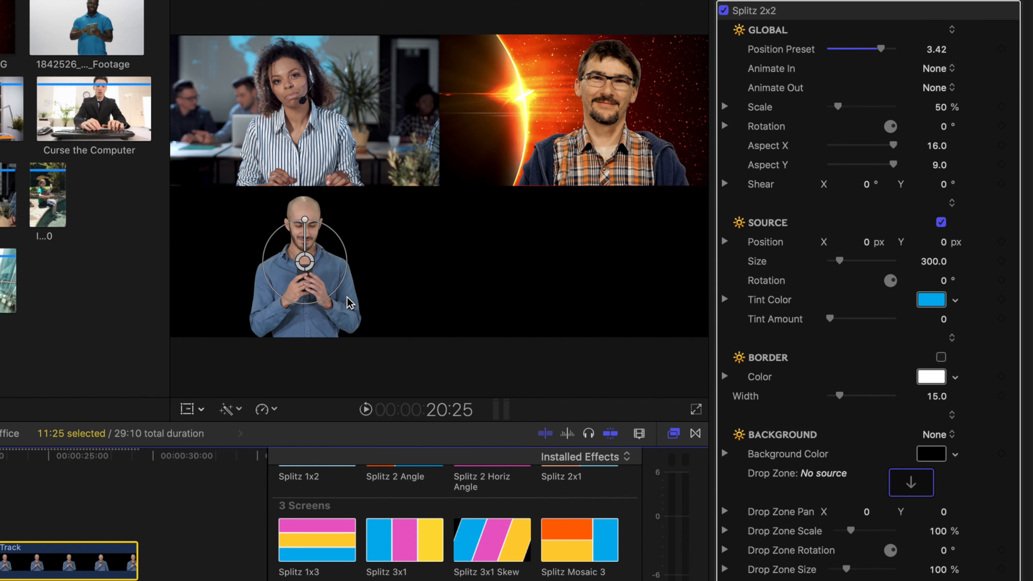
# - Enlarge the bald man's source to 426.7, move it to Y -0.17 px, and set the tile's Animate In to Overshoot
pyautogui.moveTo(339, 284); pyautogui.dragTo(308, 292)
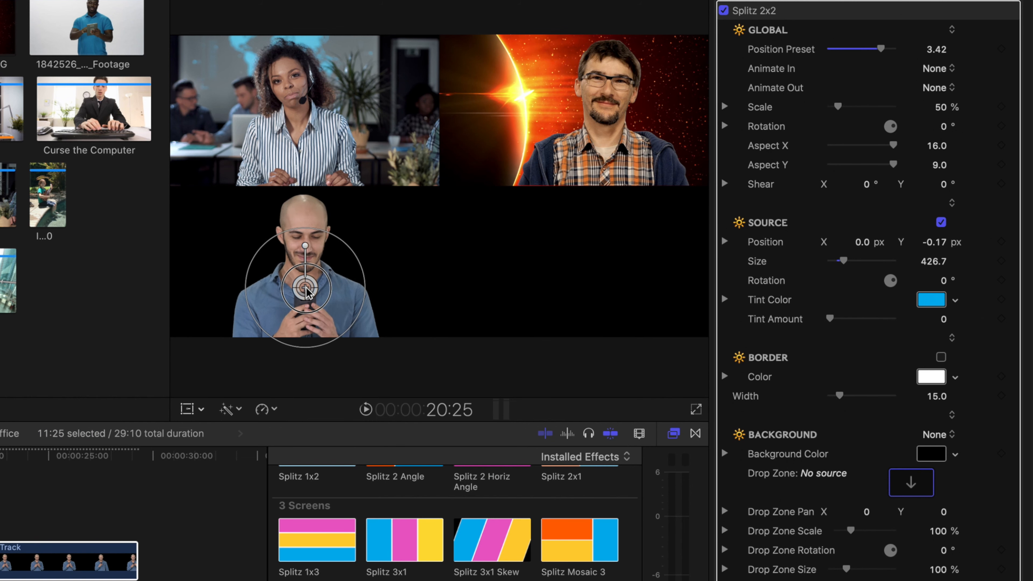
pyautogui.click(941, 70)
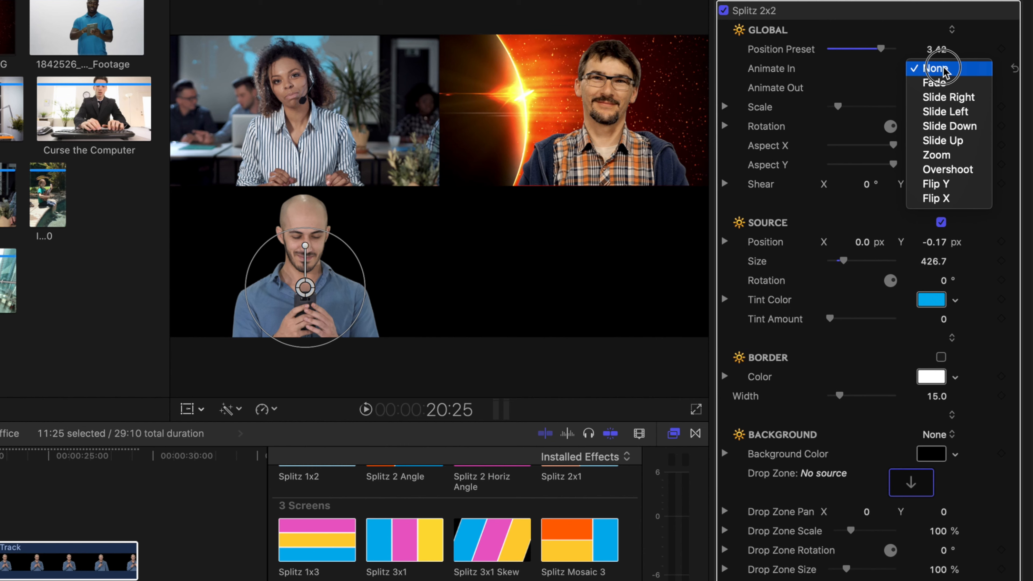
pyautogui.click(948, 169)
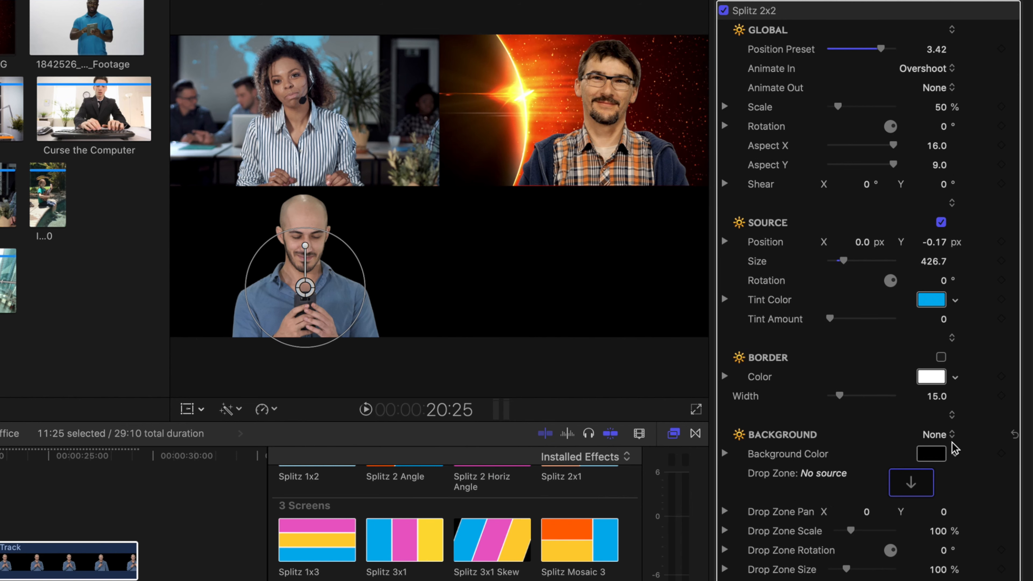
# - Set the bald man tile's Background to Color and make it bright blue with hue 195°, saturation 100% and brightness 93%
pyautogui.click(935, 434)
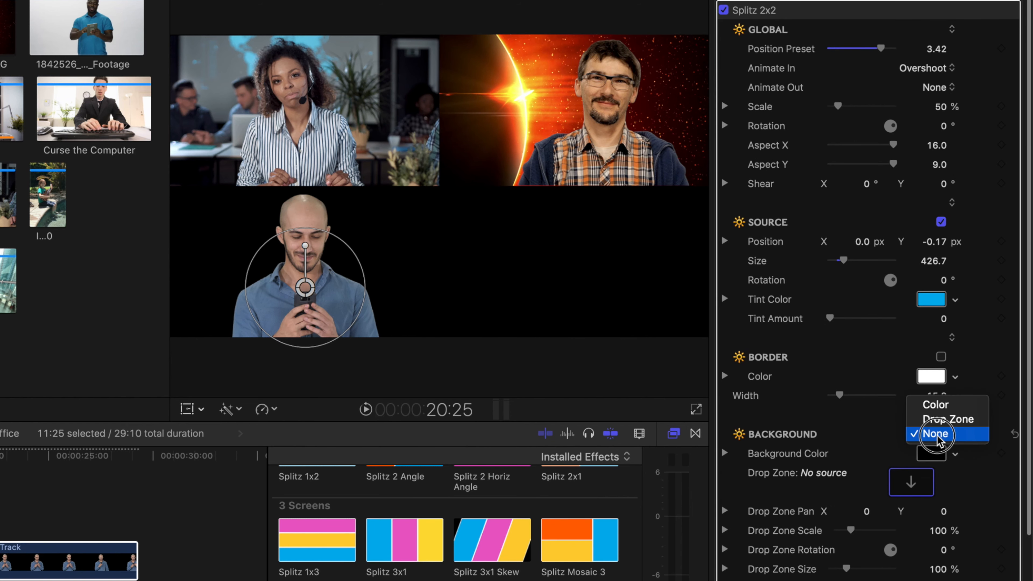
pyautogui.click(936, 402)
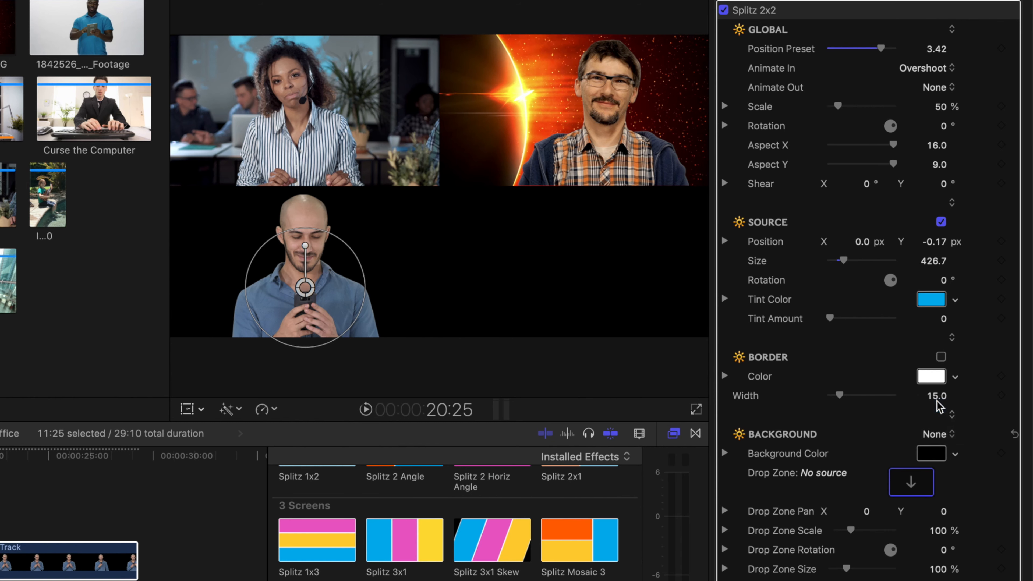
pyautogui.click(931, 453)
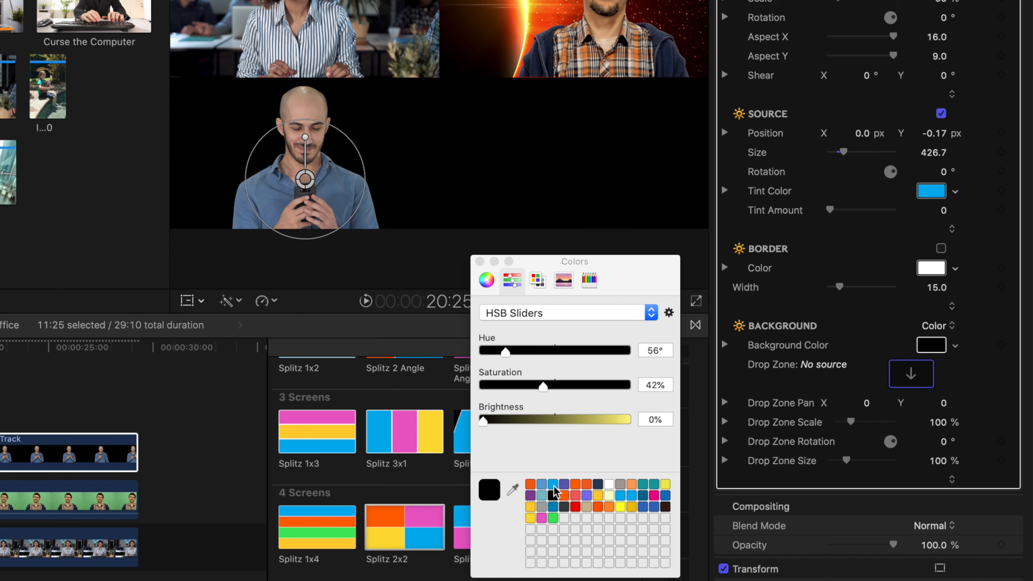
pyautogui.click(553, 486)
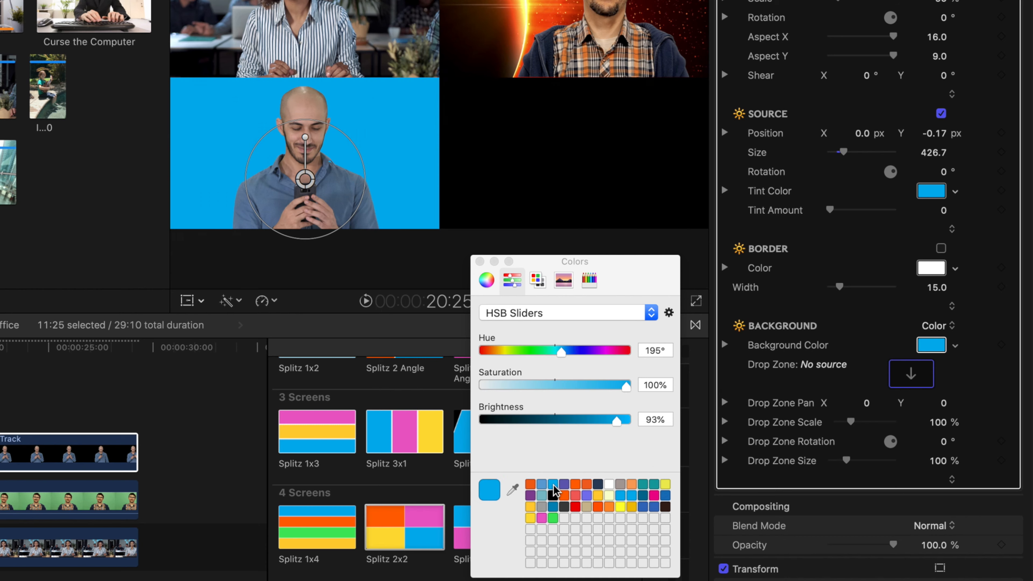
pyautogui.click(662, 304)
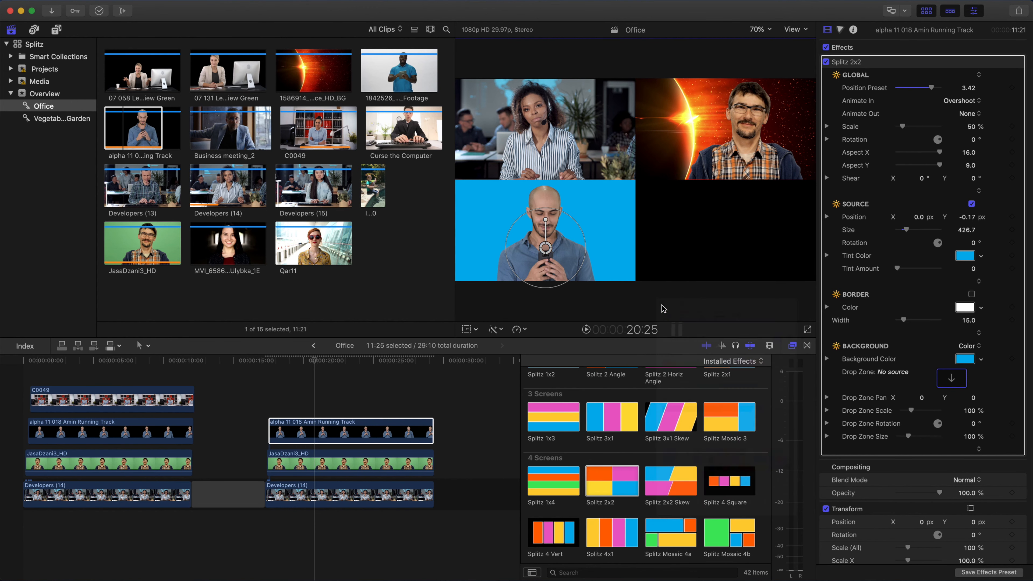
# - Play back the second layout's opening to check the bald man tile's entrance against the other two tiles
pyautogui.click(413, 435)
pyautogui.moveTo(303, 360); pyautogui.dragTo(269, 360)
pyautogui.press('space')
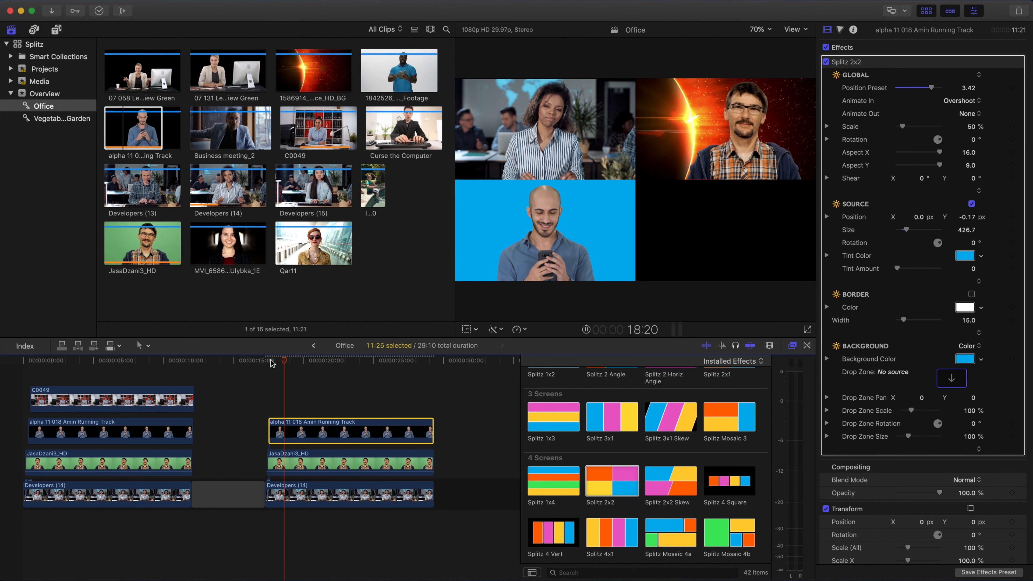
pyautogui.press('space')
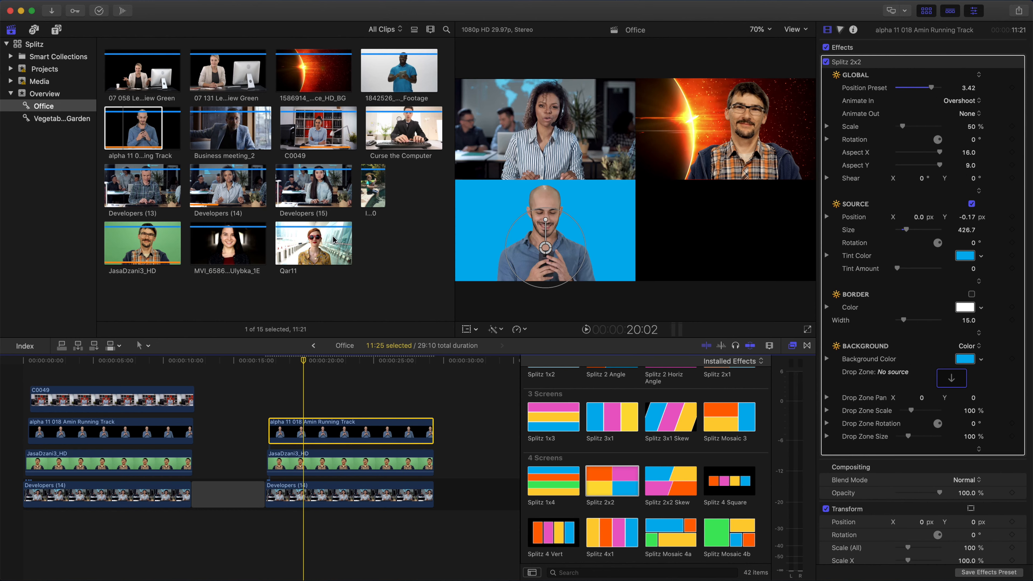
pyautogui.moveTo(332, 364); pyautogui.dragTo(318, 365)
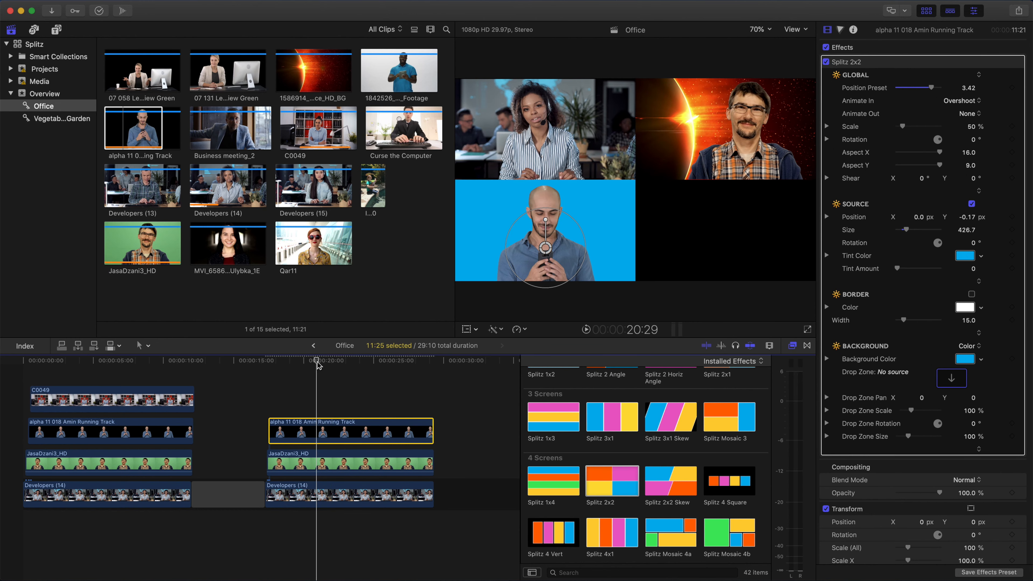
# - Stack clip C0049 above the bald man clip in the second layout and park the playhead over it
pyautogui.click(323, 140)
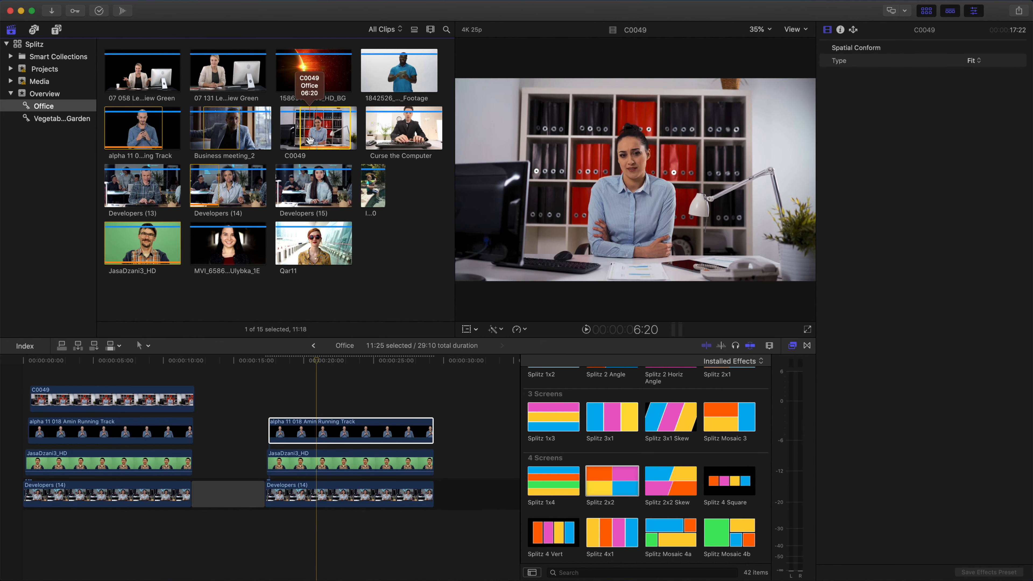
pyautogui.moveTo(317, 141); pyautogui.dragTo(272, 396)
pyautogui.click(322, 361)
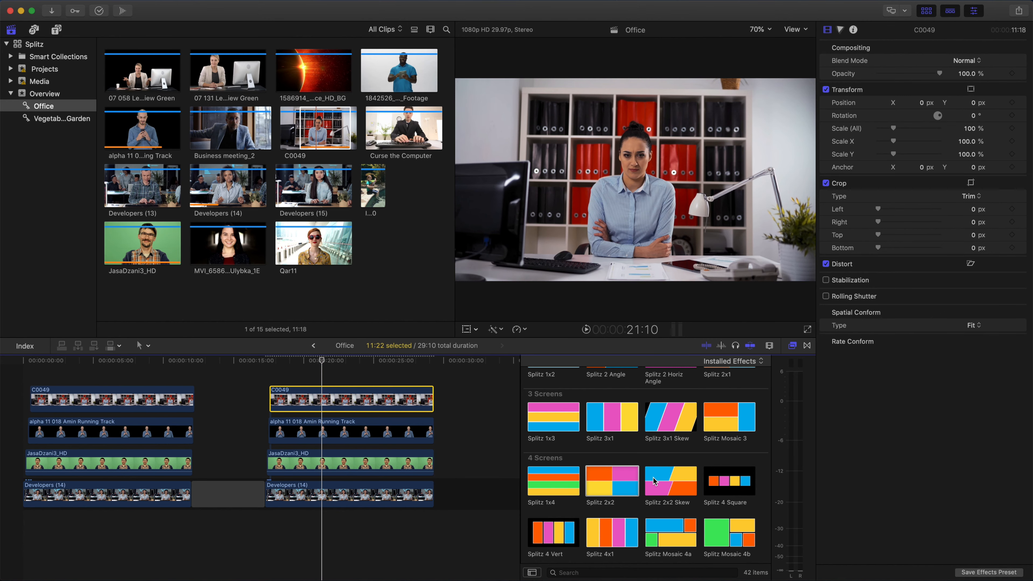
pyautogui.moveTo(323, 361); pyautogui.dragTo(341, 368)
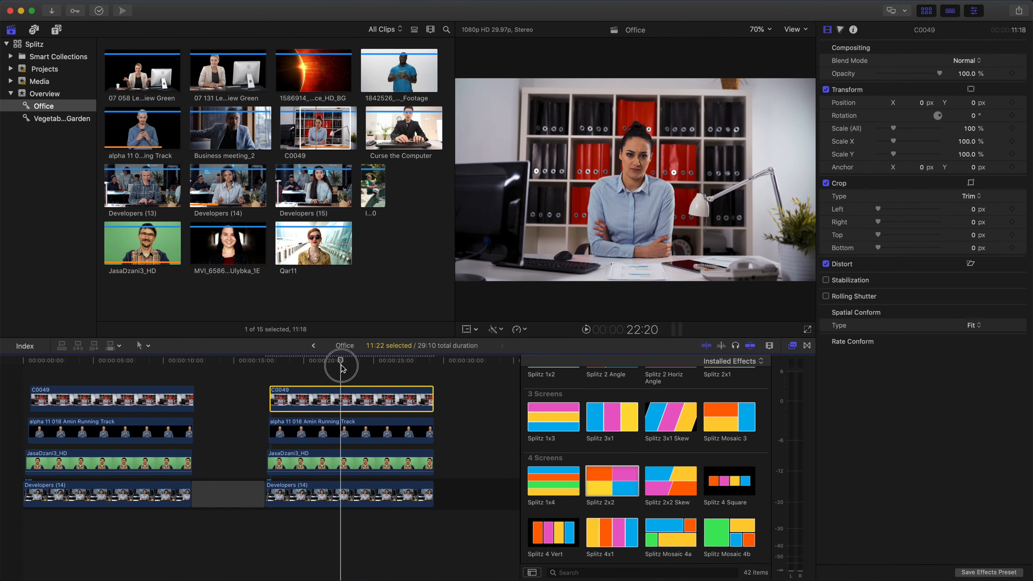
# - Apply Splitz 2x2 to the new C0049 clip and set its Position Preset to 4.0
pyautogui.moveTo(611, 481); pyautogui.dragTo(357, 405)
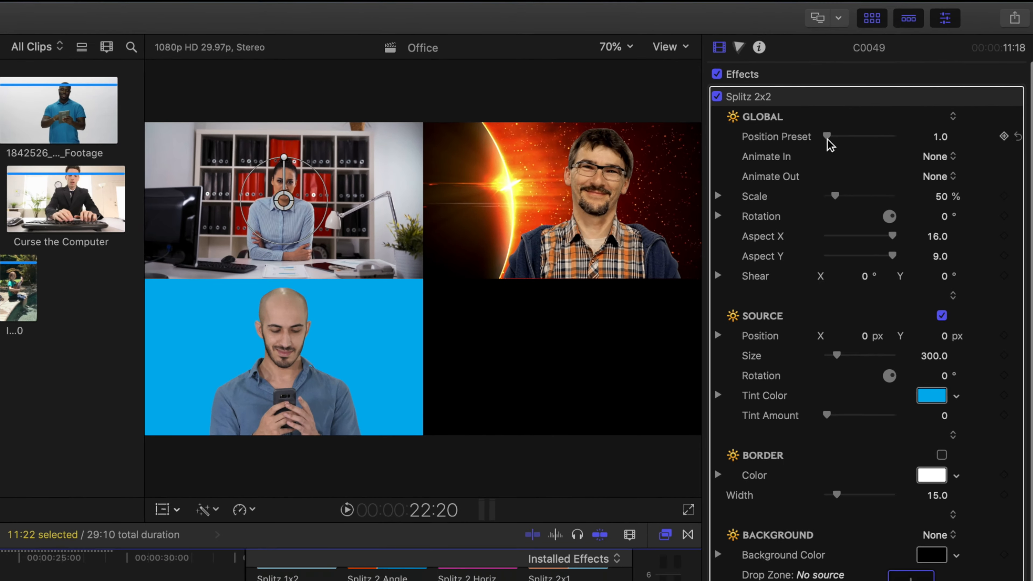
pyautogui.moveTo(897, 88); pyautogui.dragTo(964, 91)
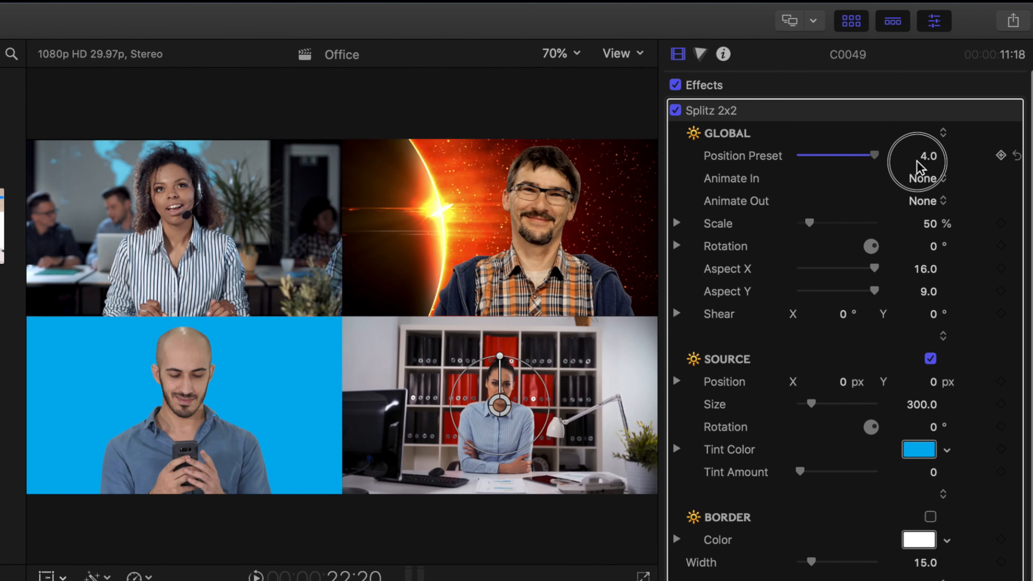
pyautogui.moveTo(918, 167); pyautogui.dragTo(874, 156)
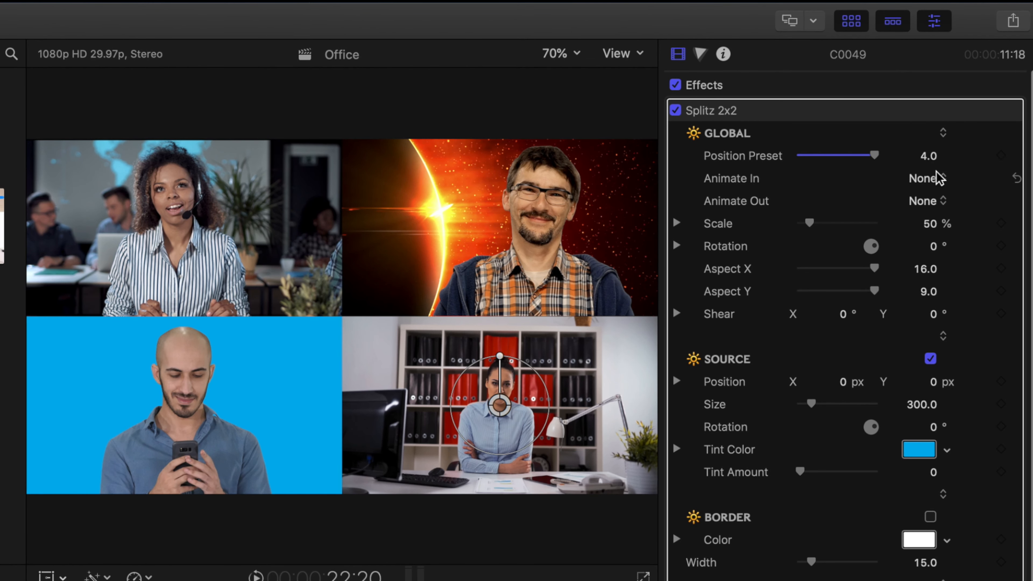
# - Set C0049's Animate In to Overshoot, enlarge its source to 546.4, and move it to Y -0.07 px
pyautogui.click(925, 179)
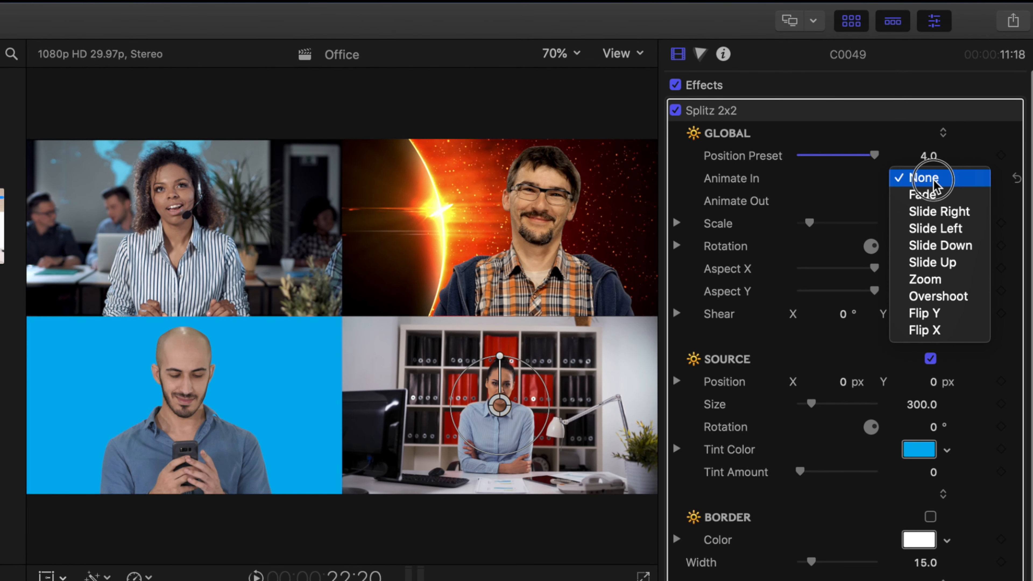
pyautogui.click(947, 301)
pyautogui.moveTo(544, 375); pyautogui.dragTo(572, 355)
pyautogui.click(499, 414)
pyautogui.moveTo(503, 421); pyautogui.dragTo(503, 422)
pyautogui.moveTo(452, 357); pyautogui.dragTo(439, 348)
pyautogui.moveTo(503, 421); pyautogui.dragTo(504, 422)
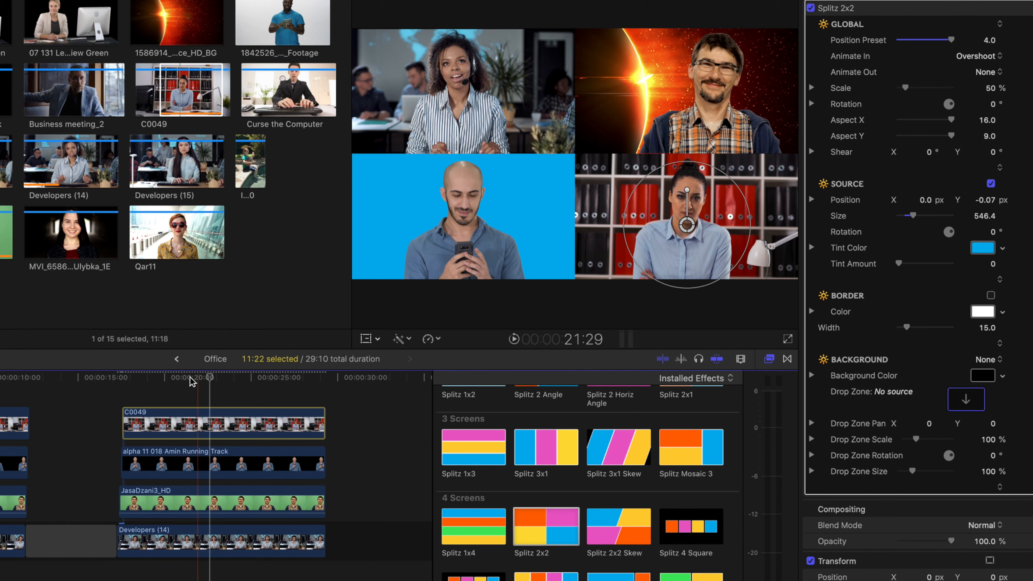
# - Play the second four-screen layout from its start to review the timing of the entrance animations
pyautogui.moveTo(192, 381); pyautogui.dragTo(117, 375)
pyautogui.press('space')
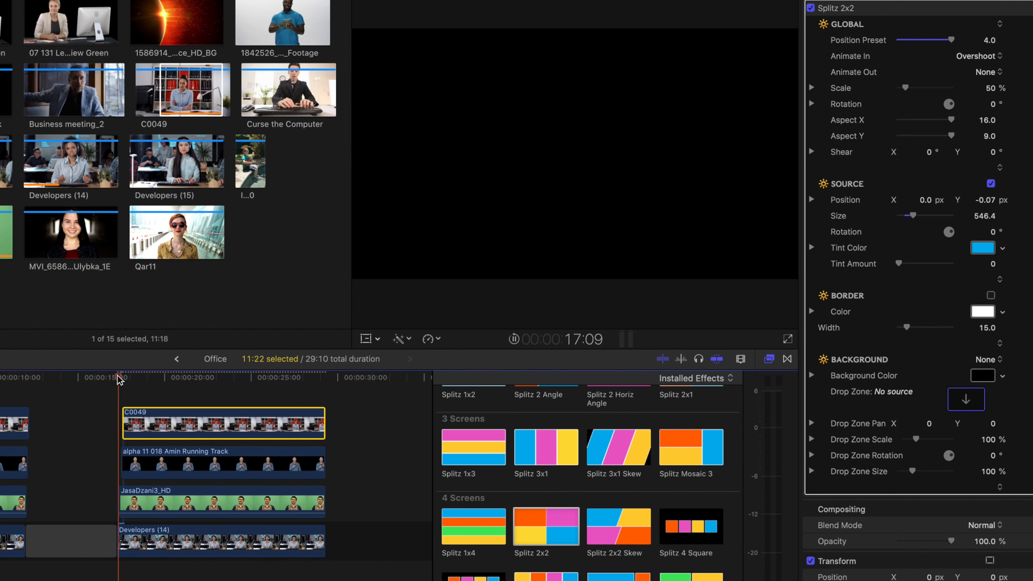
pyautogui.press('space')
# - Shift the three stacked clips earlier so they start together with the Developers (14) clip
pyautogui.moveTo(157, 506); pyautogui.dragTo(154, 509)
pyautogui.moveTo(152, 466); pyautogui.dragTo(149, 467)
pyautogui.moveTo(141, 424); pyautogui.dragTo(136, 430)
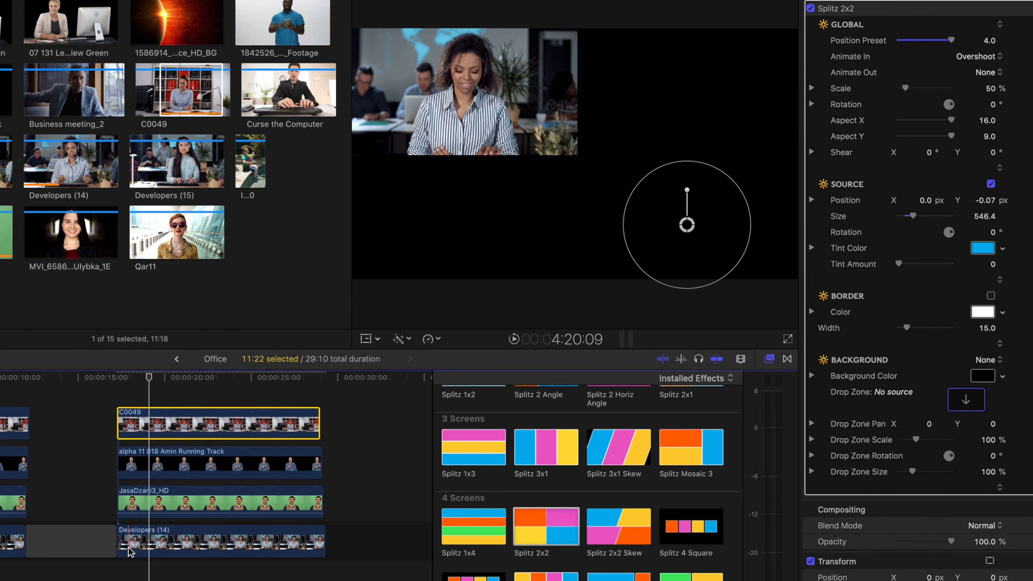
# - Nudge the three stacked clips together a few frames later than the Developers (14) clip
pyautogui.moveTo(107, 428); pyautogui.dragTo(156, 510)
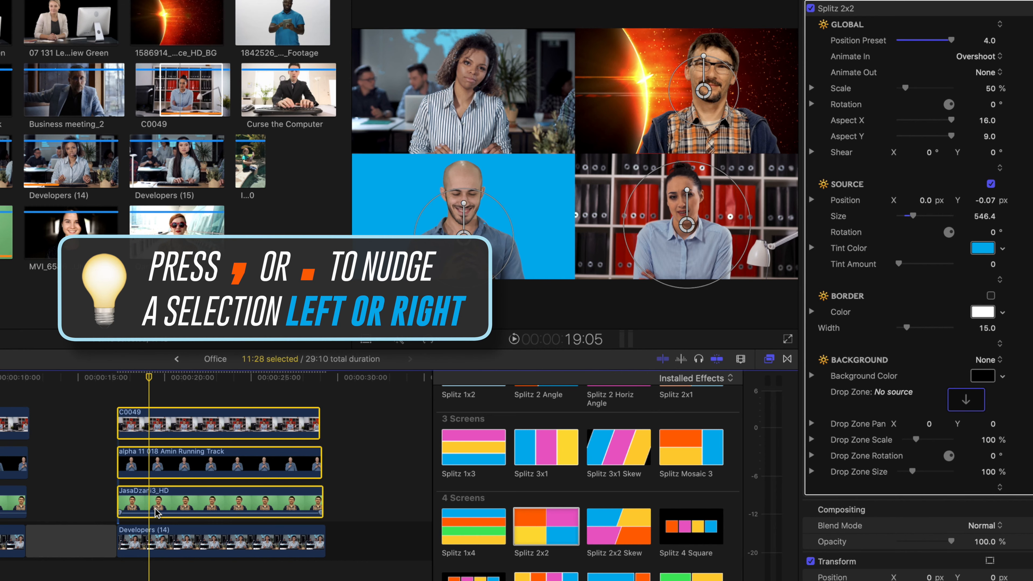
pyautogui.press('.')
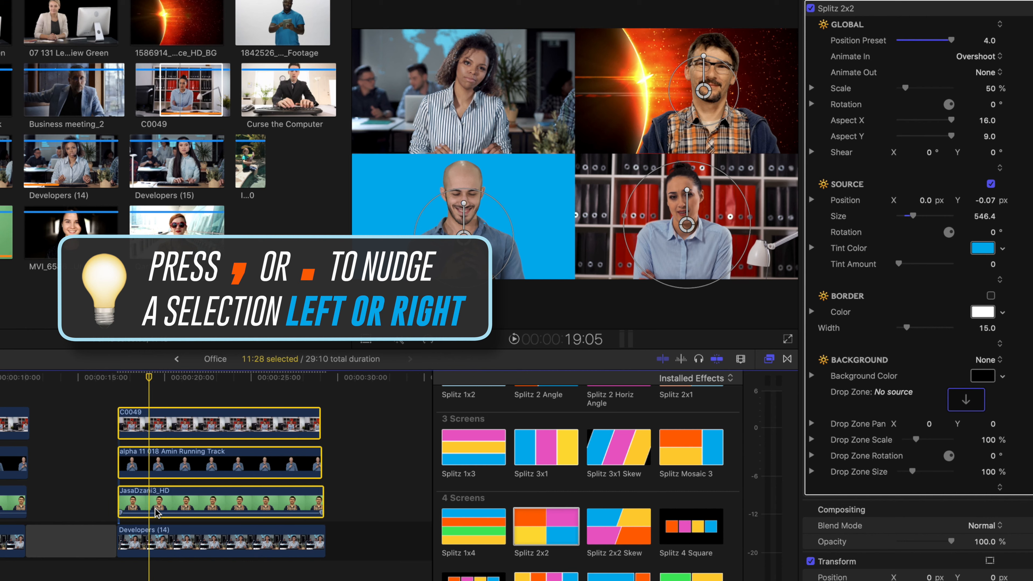
pyautogui.press('.')
pyautogui.press('.')
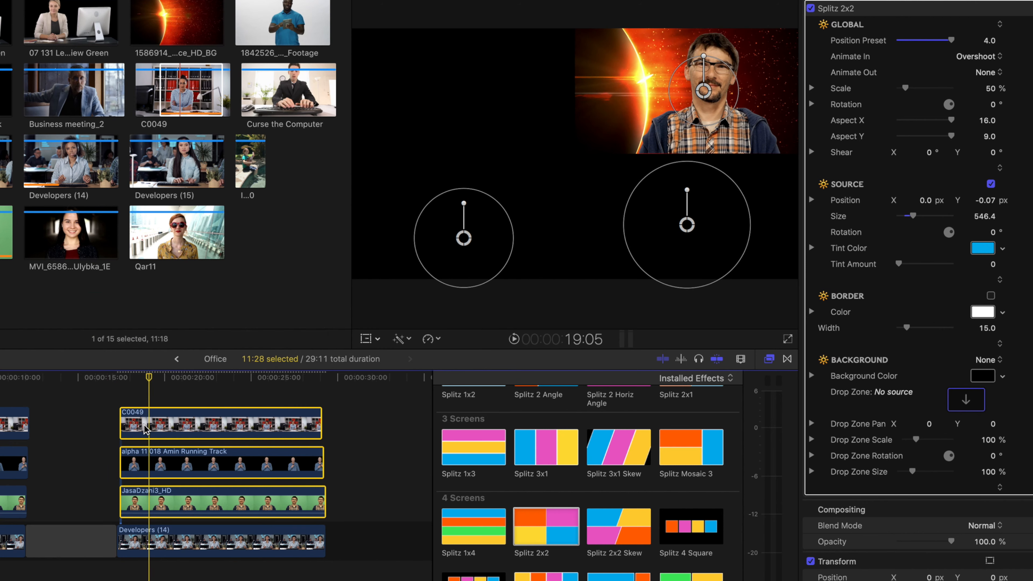
# - Nudge the bald man and C0049 clips together a few frames later than the JasaDzani3_HD clip
pyautogui.moveTo(102, 420); pyautogui.dragTo(145, 461)
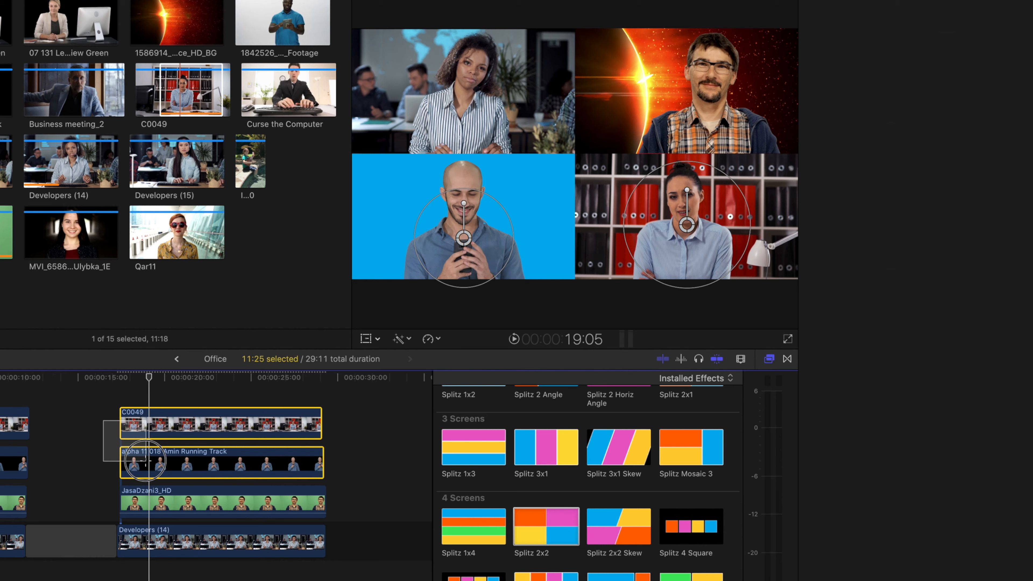
pyautogui.moveTo(145, 461); pyautogui.dragTo(144, 460)
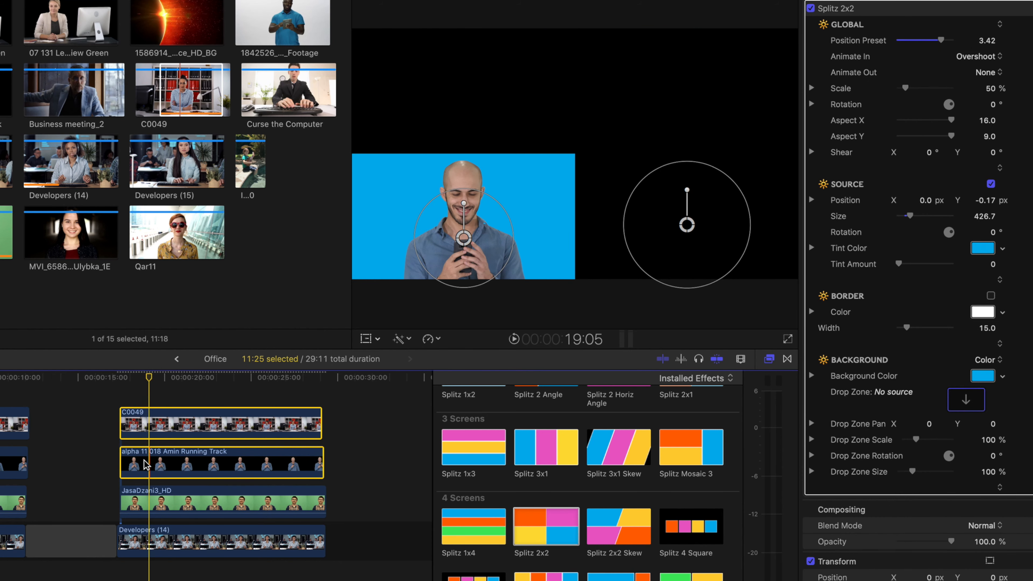
pyautogui.press('.')
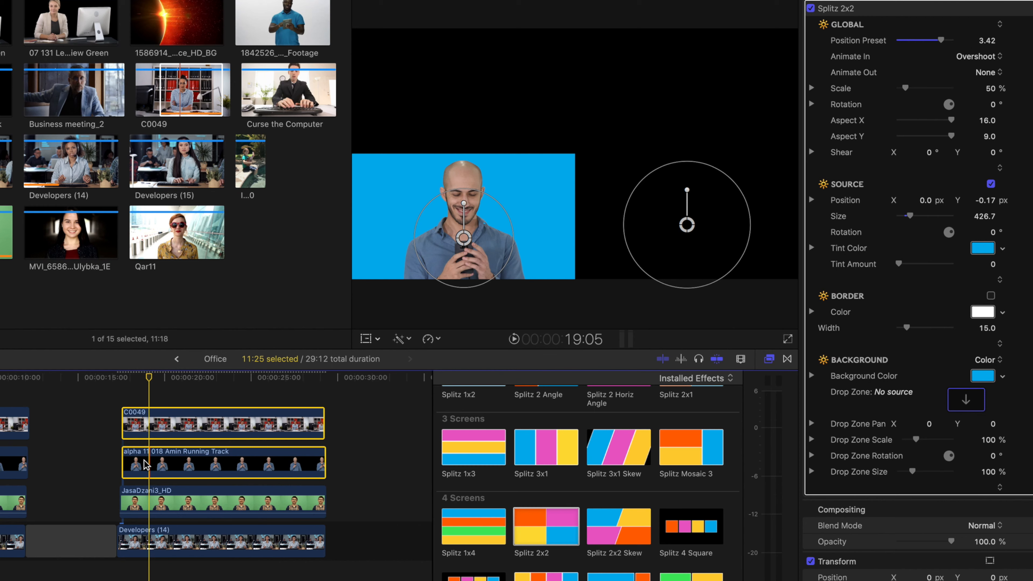
# - Nudge only the C0049 clip a few frames later than the bald man clip, and play the staggered entrances
pyautogui.click(115, 415)
pyautogui.click(145, 424)
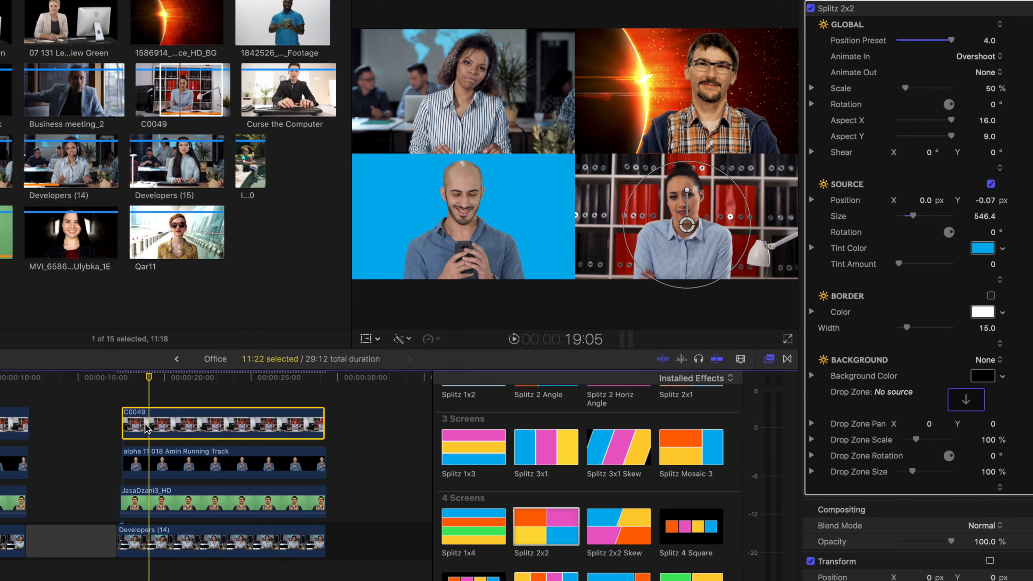
pyautogui.press('.')
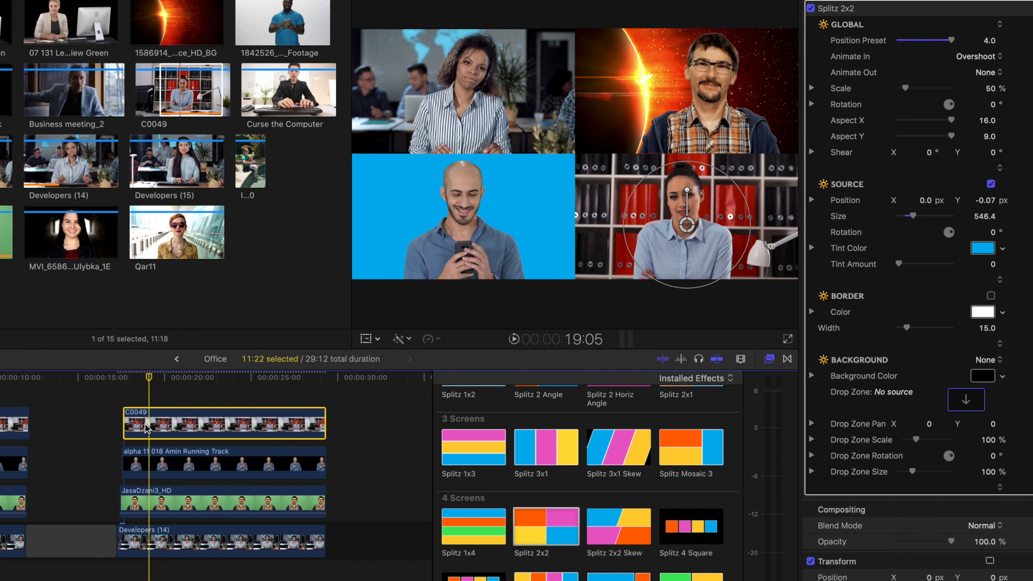
pyautogui.moveTo(135, 376); pyautogui.dragTo(121, 384)
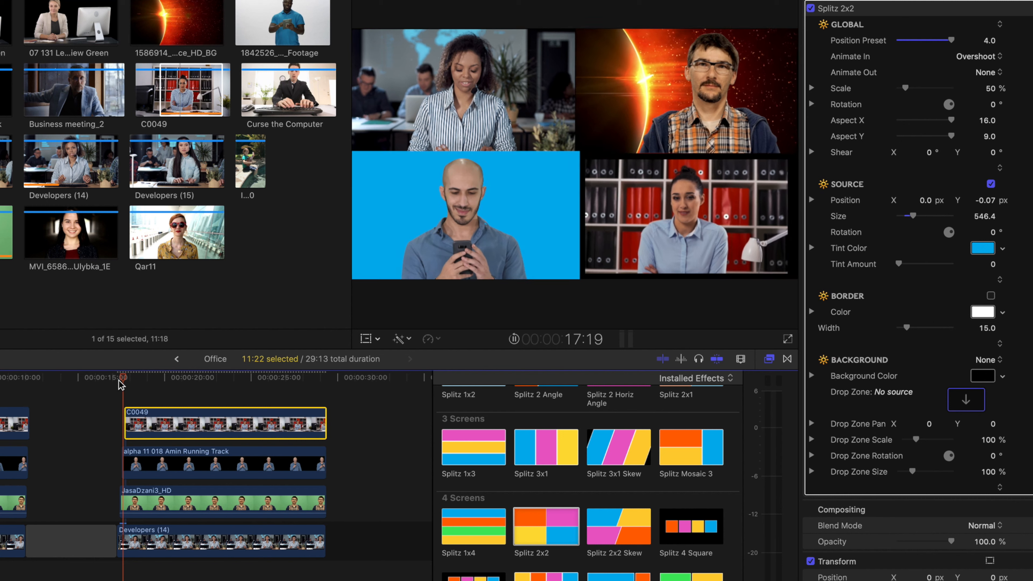
pyautogui.press('space')
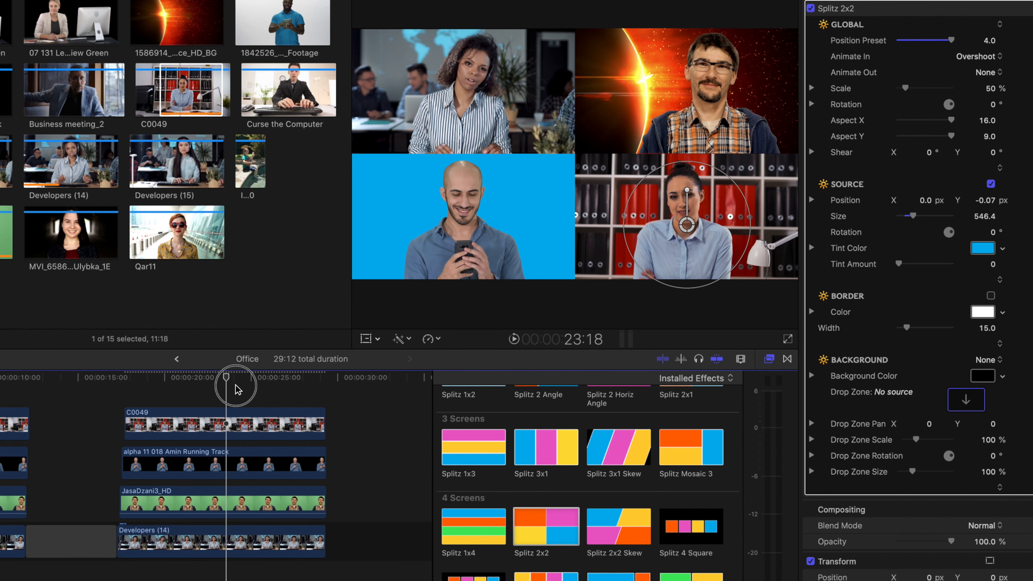
# - Trim the ends of the three stacked clips to line up with the end of the Developers (14) clip
pyautogui.moveTo(237, 390); pyautogui.dragTo(307, 396)
pyautogui.click(323, 502)
pyautogui.moveTo(324, 502); pyautogui.dragTo(319, 502)
pyautogui.click(325, 462)
pyautogui.moveTo(325, 462); pyautogui.dragTo(320, 462)
pyautogui.click(324, 426)
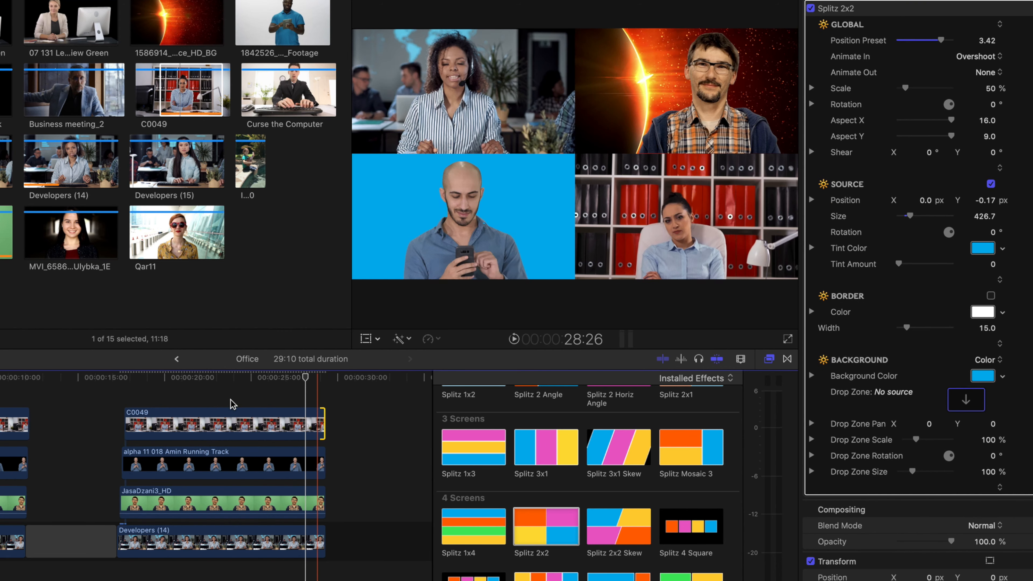
# - Play the finished four-screen layout from its start and park the playhead over the middle of the clips
pyautogui.click(148, 399)
pyautogui.moveTo(139, 378); pyautogui.dragTo(115, 380)
pyautogui.press('space')
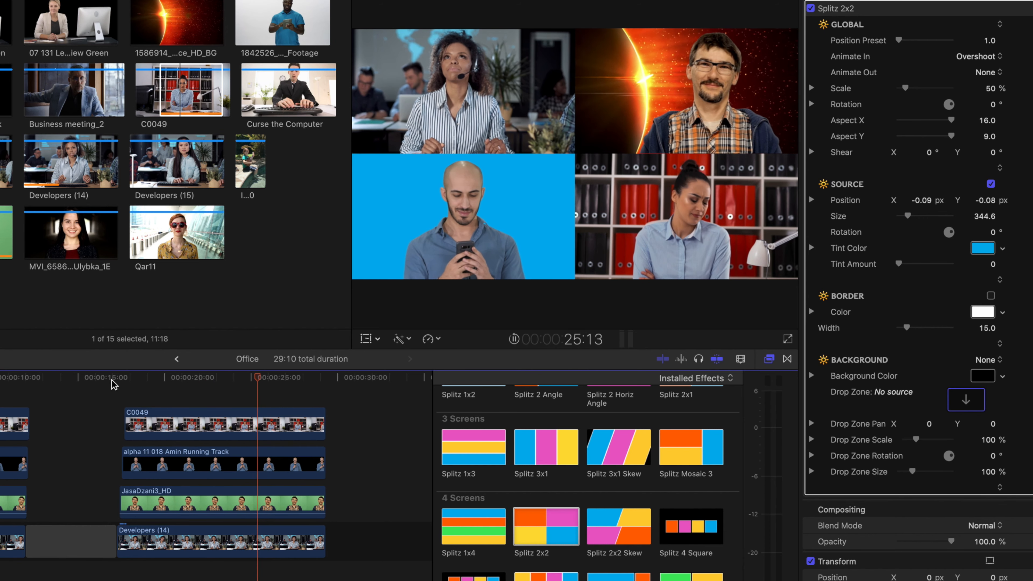
pyautogui.click(235, 380)
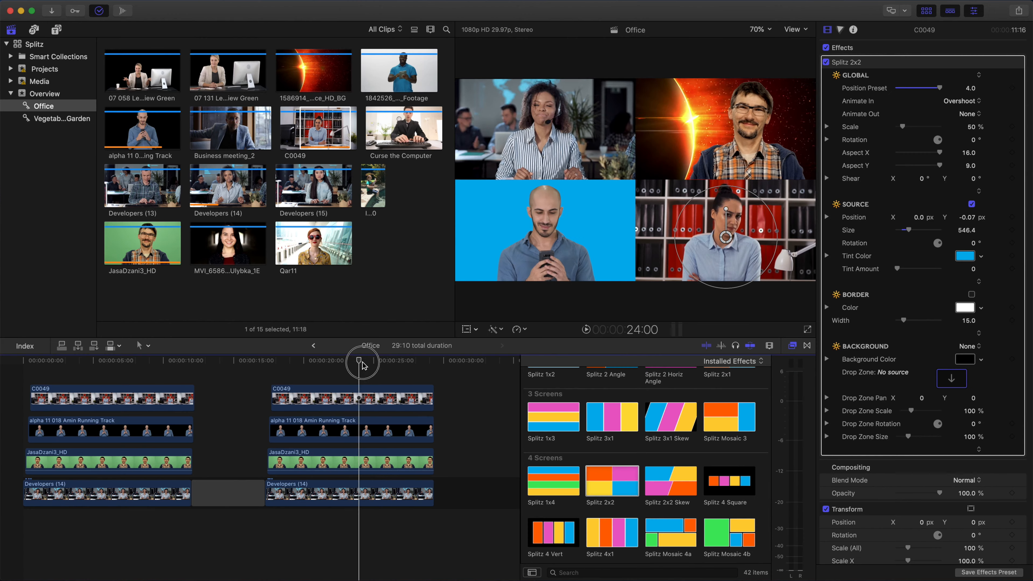
pyautogui.moveTo(363, 365); pyautogui.dragTo(352, 366)
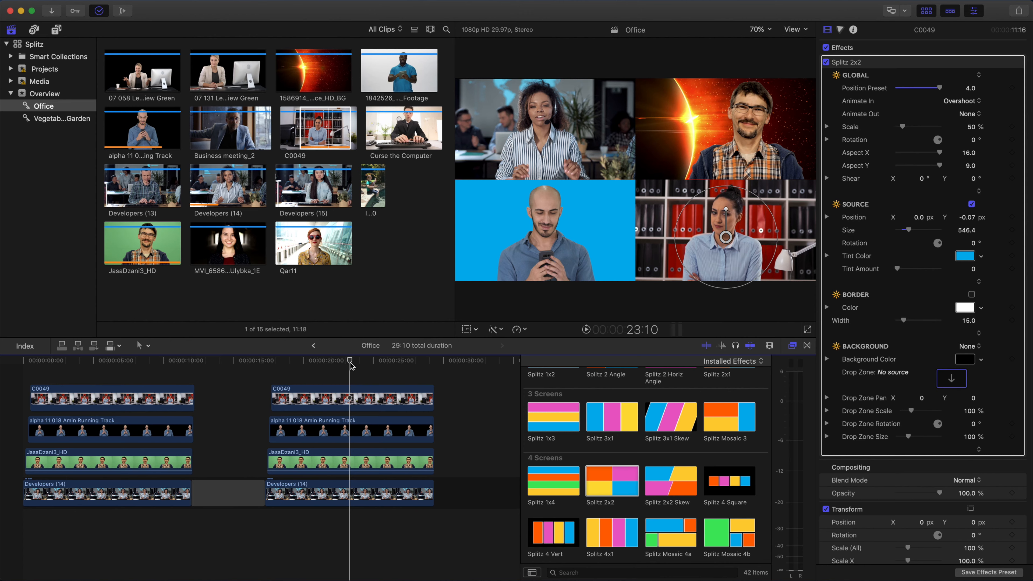
# - Replace the second C0049 clip with the vertical IMG_8680 clip, stacked above the bald man clip, and scrub through it
pyautogui.click(364, 398)
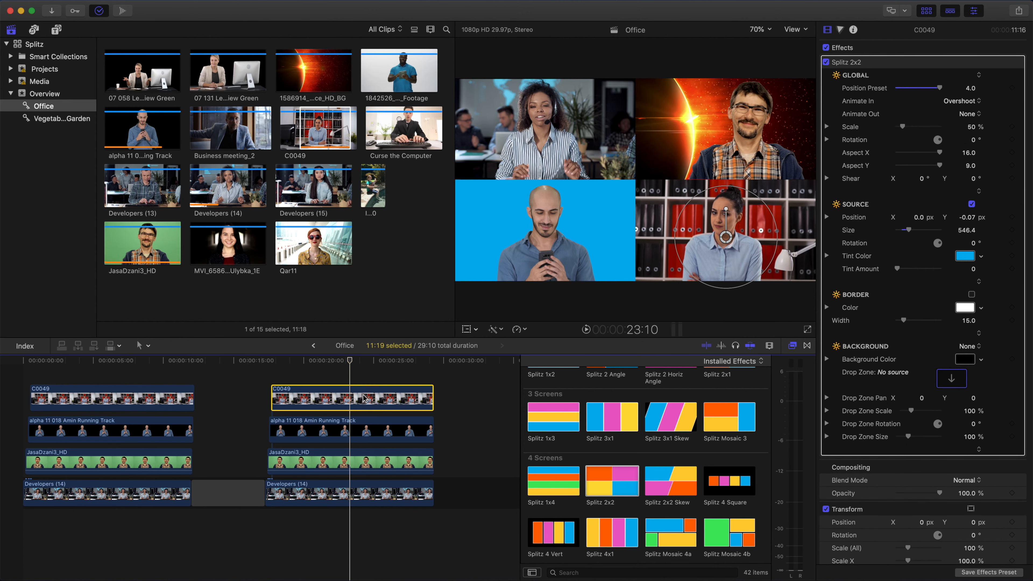
pyautogui.press('Delete')
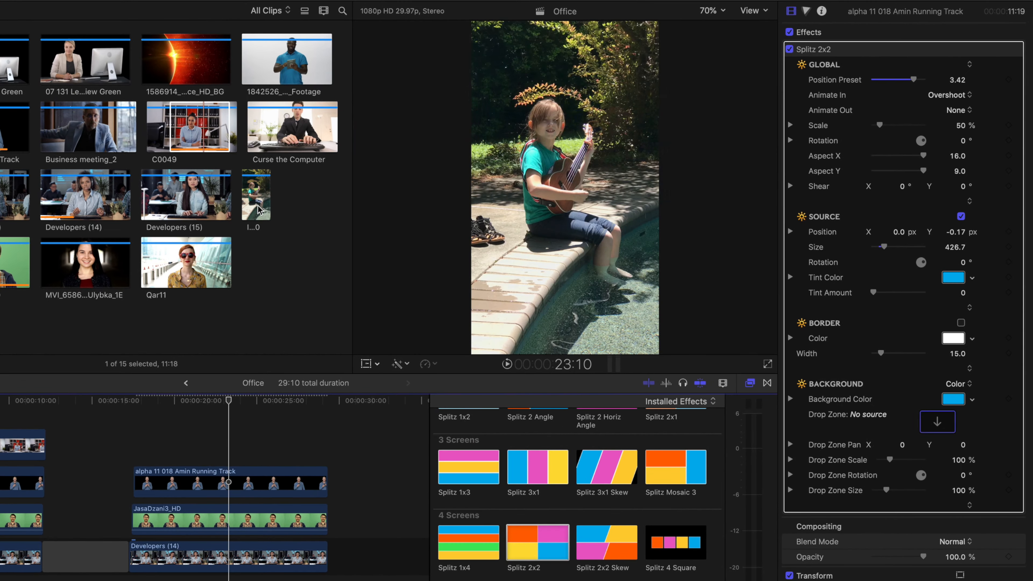
pyautogui.click(257, 210)
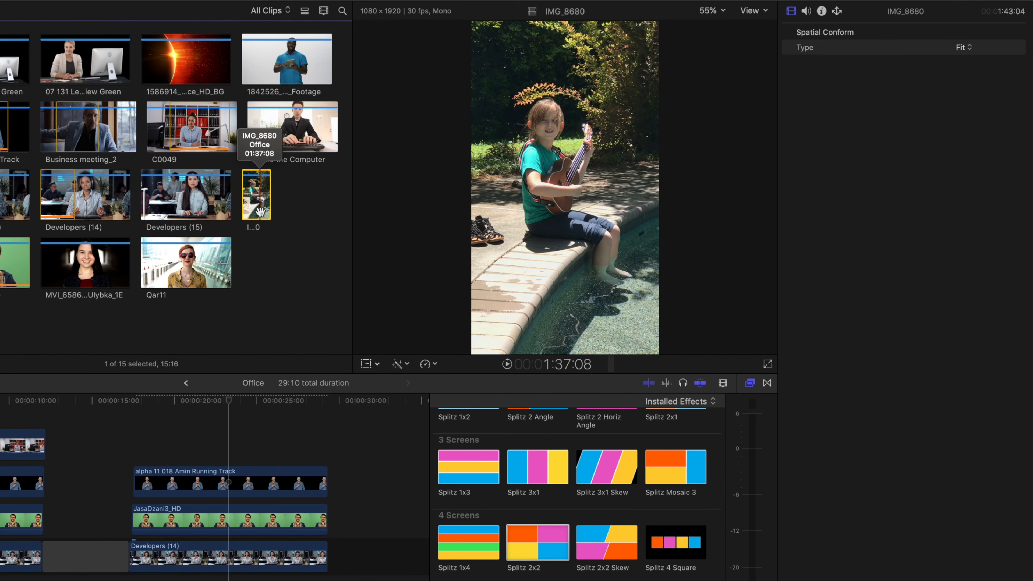
pyautogui.moveTo(253, 212); pyautogui.dragTo(130, 445)
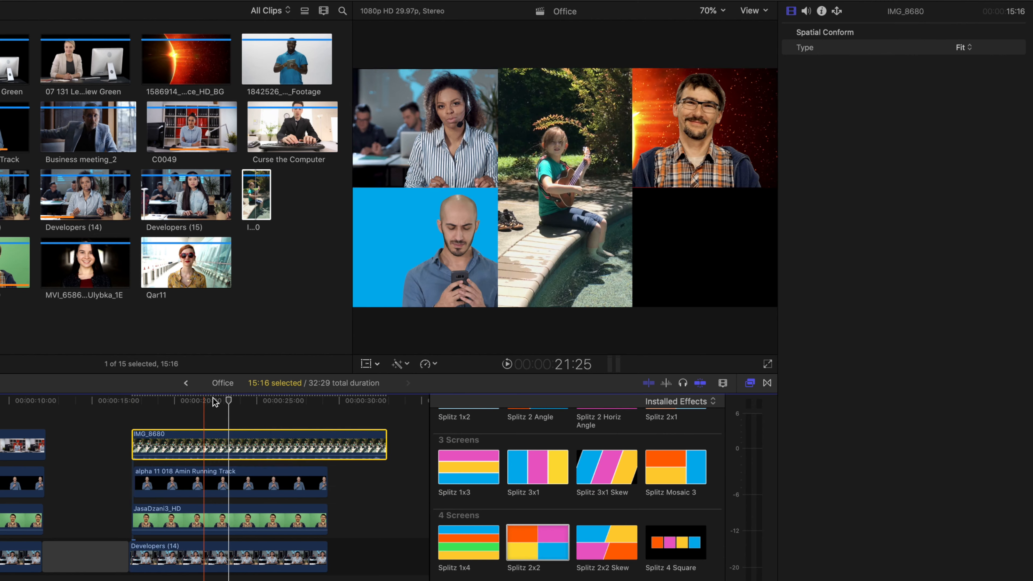
pyautogui.click(194, 402)
pyautogui.moveTo(194, 404); pyautogui.dragTo(233, 402)
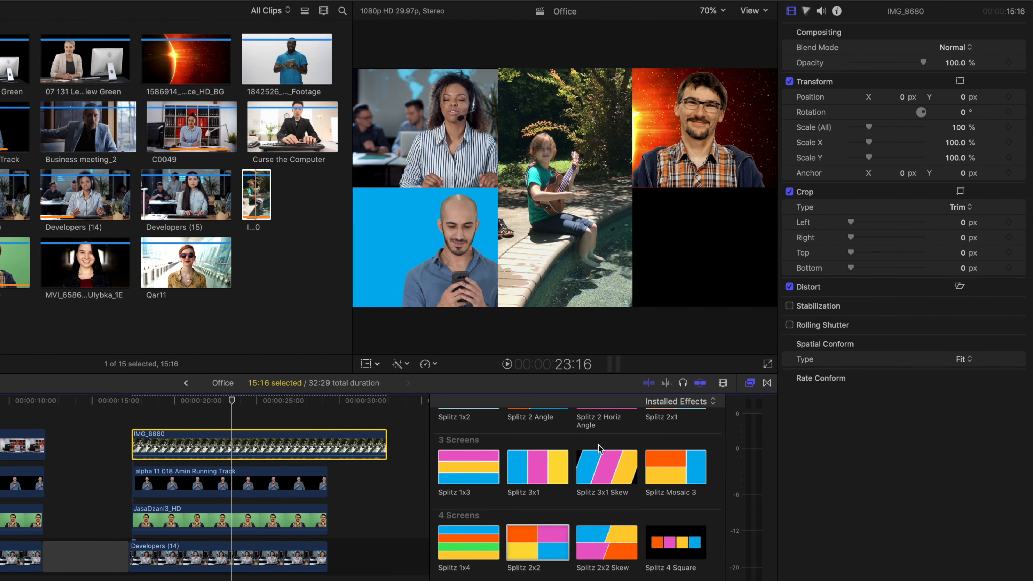
# - Try the Splitz 2x2 effect directly on the IMG_8680 clip with Position Preset 4.0, and remove the effect again
pyautogui.click(538, 558)
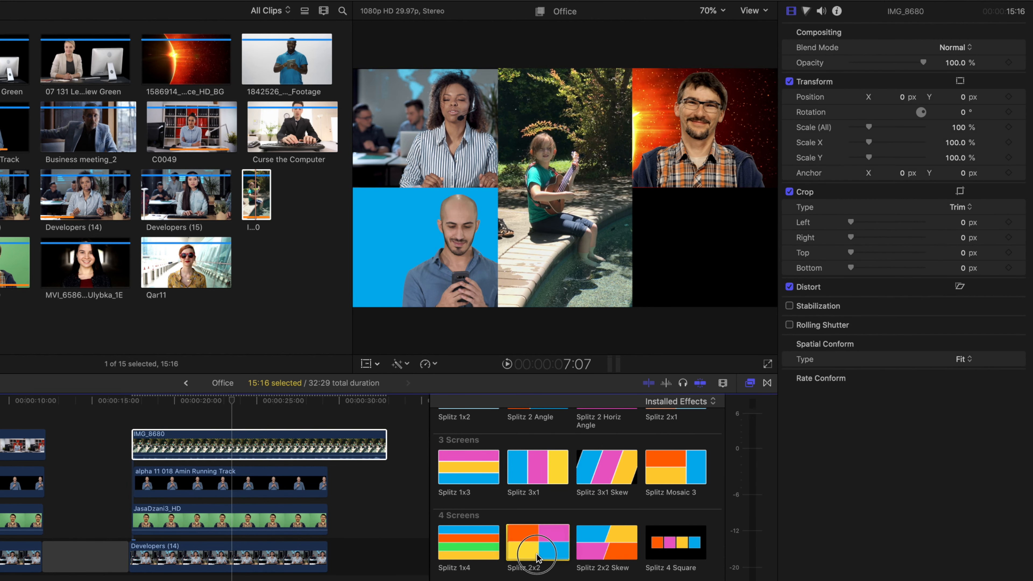
pyautogui.moveTo(538, 557); pyautogui.dragTo(229, 457)
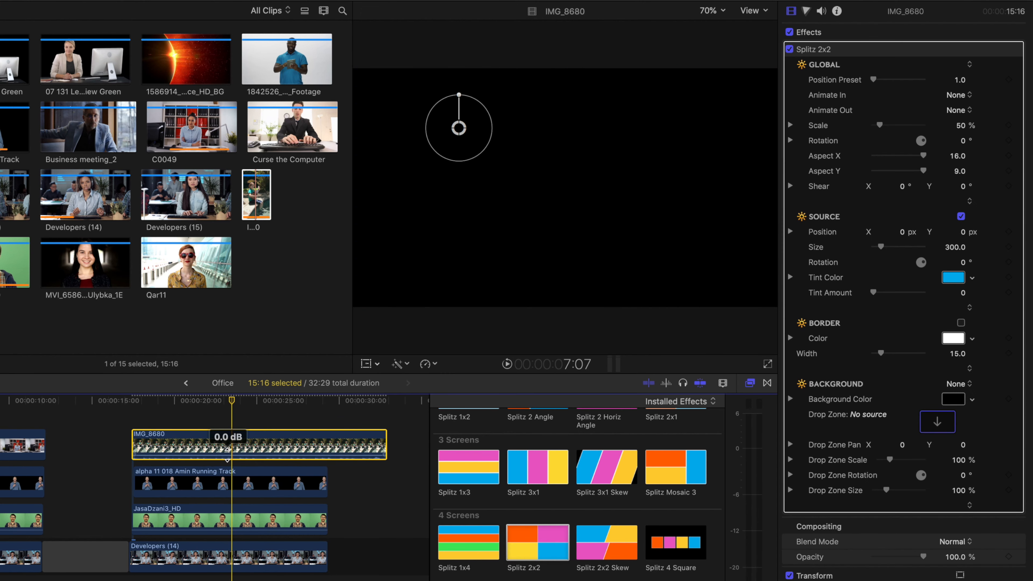
pyautogui.moveTo(233, 403)
pyautogui.mouseDown()
pyautogui.moveTo(192, 402)
pyautogui.moveTo(226, 403)
pyautogui.mouseUp()
pyautogui.moveTo(873, 80); pyautogui.dragTo(935, 84)
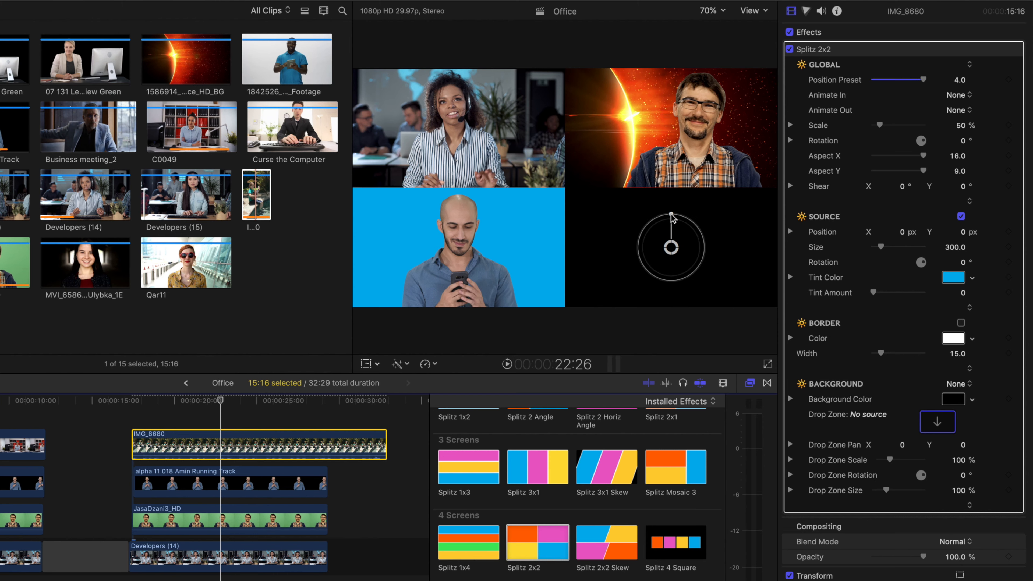
pyautogui.moveTo(880, 125)
pyautogui.mouseDown()
pyautogui.moveTo(919, 128)
pyautogui.moveTo(873, 125)
pyautogui.moveTo(888, 127)
pyautogui.mouseUp()
pyautogui.click(822, 52)
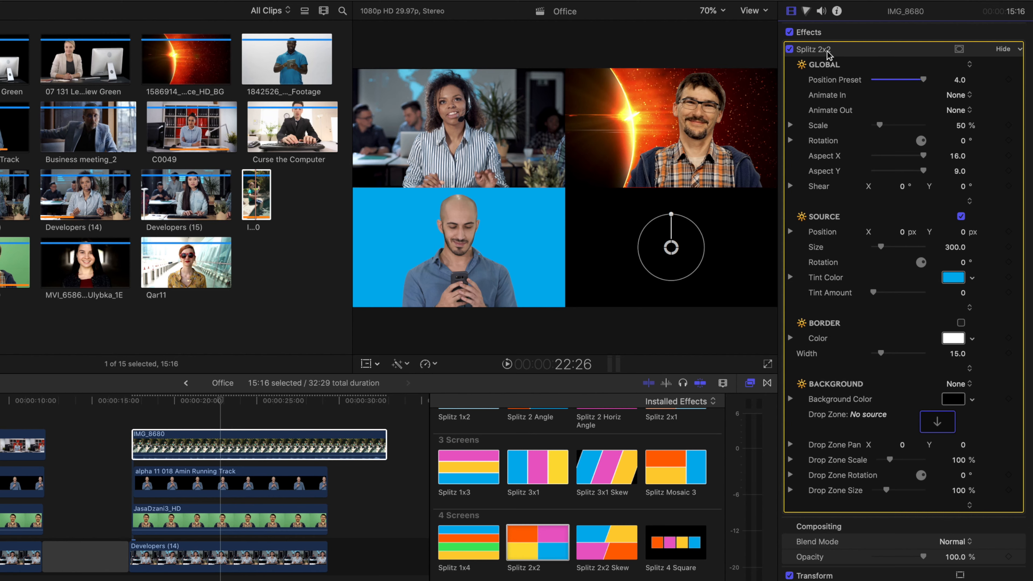
pyautogui.press('Delete')
# - Turn the IMG_8680 clip into a compound clip named "ukelele girl" in the Overview event
pyautogui.click(243, 446)
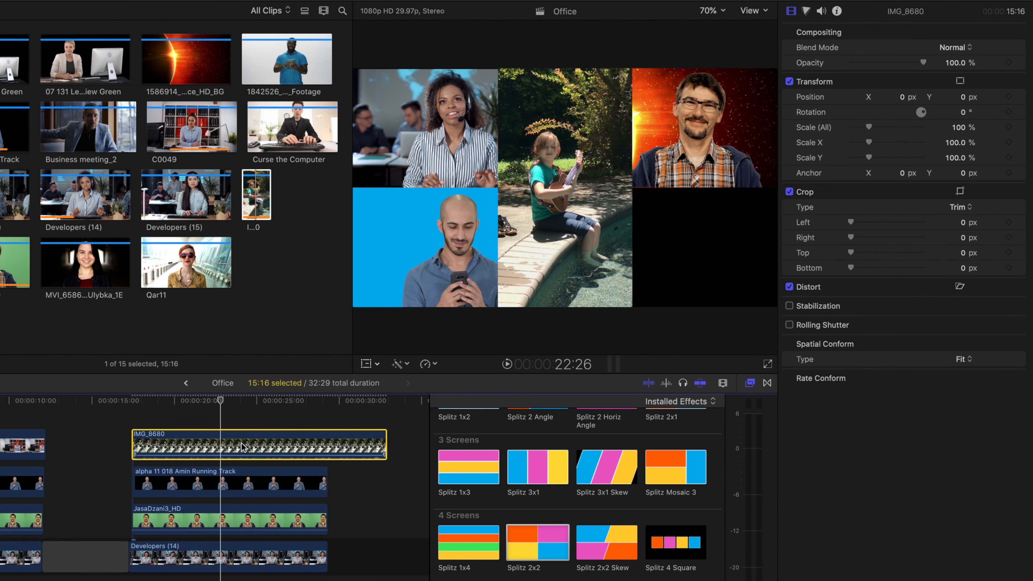
pyautogui.moveTo(175, 401); pyautogui.dragTo(240, 407)
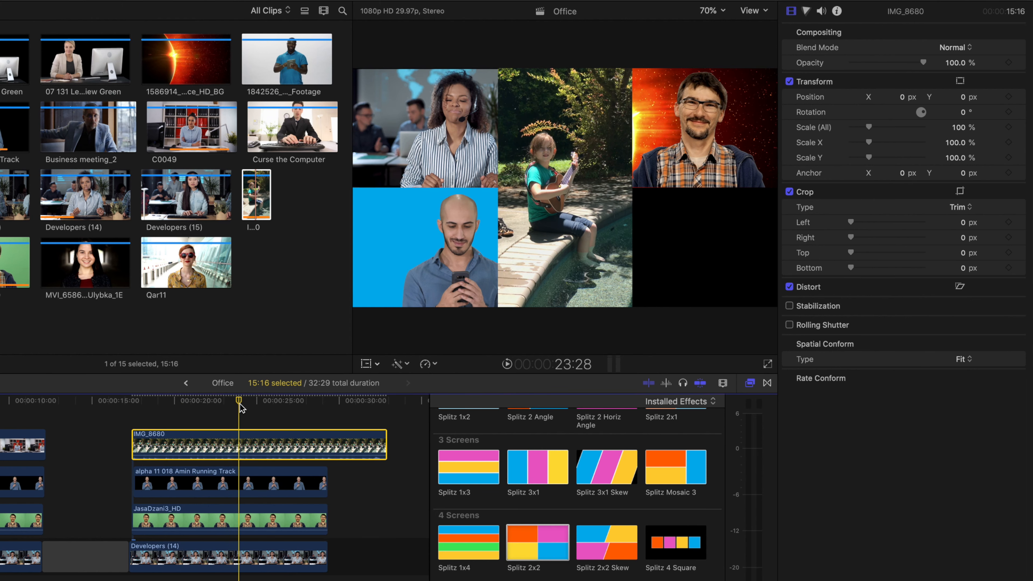
pyautogui.hotkey('alt', 'g')
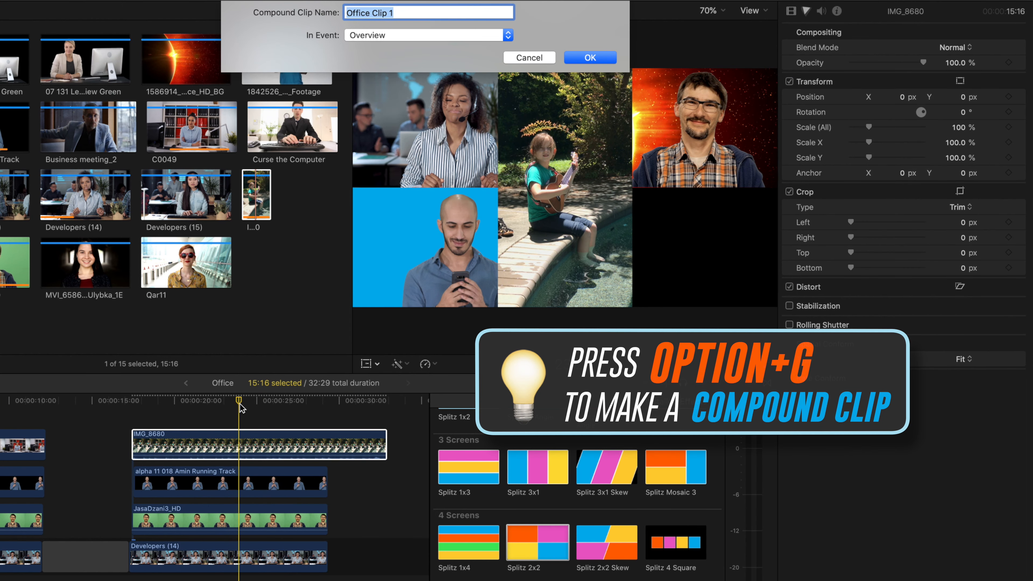
pyautogui.write('ukelele girl')
pyautogui.press('Return')
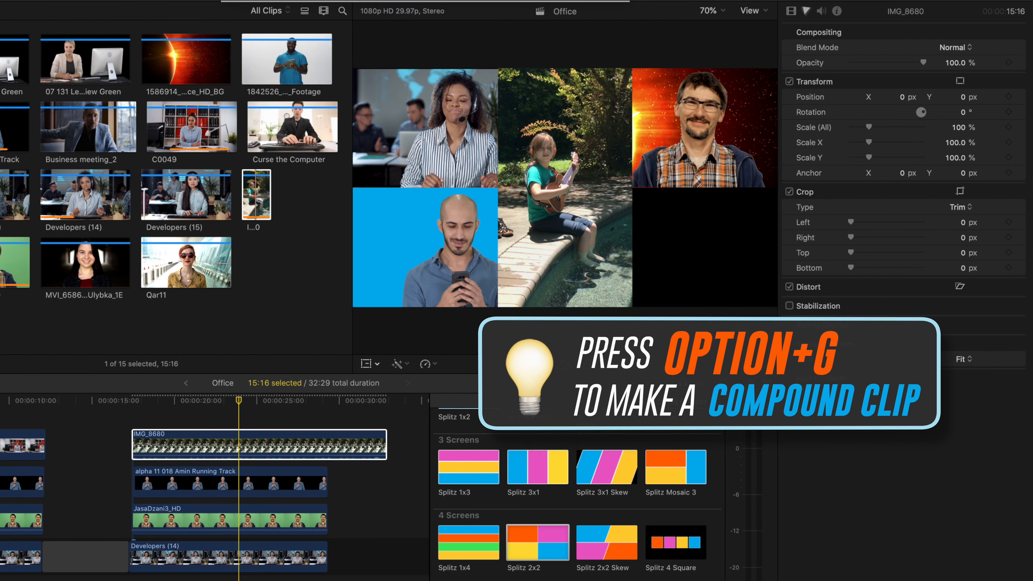
pyautogui.moveTo(245, 445); pyautogui.dragTo(246, 444)
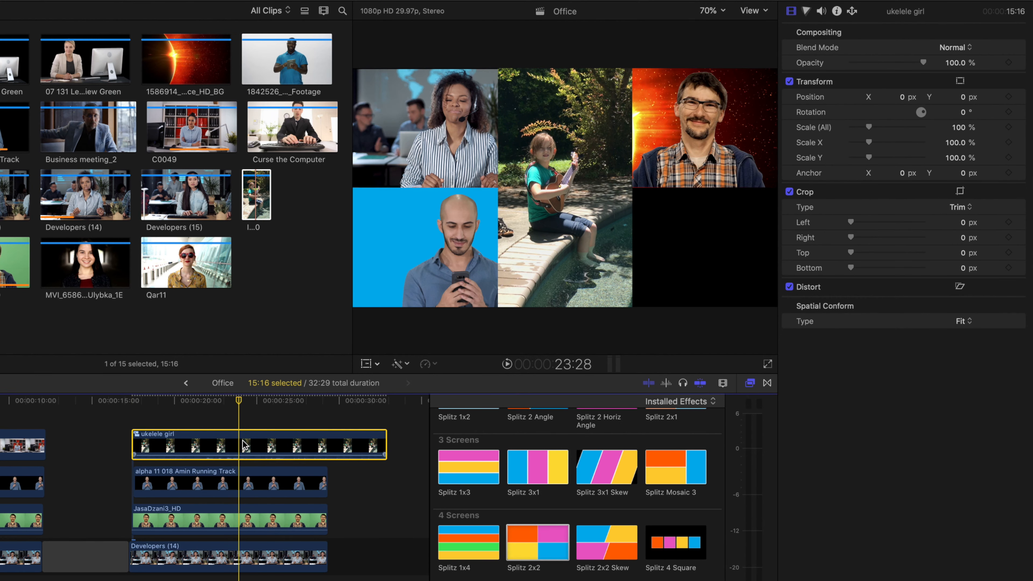
# - Try moving the ukelele girl compound clip with the Transform controls in the viewer, and undo the move
pyautogui.hotkey('shift', 't')
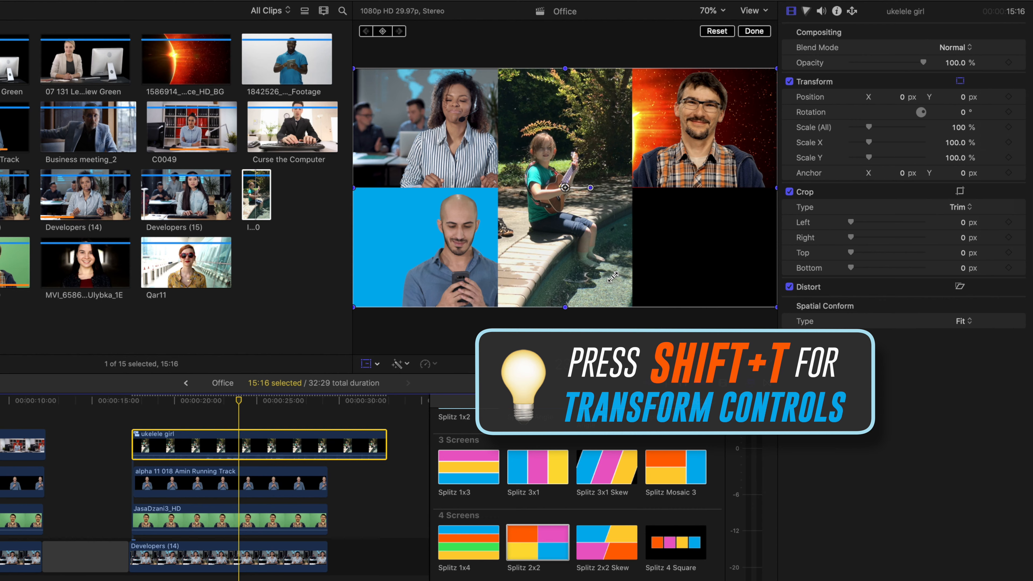
pyautogui.moveTo(559, 280); pyautogui.dragTo(543, 256)
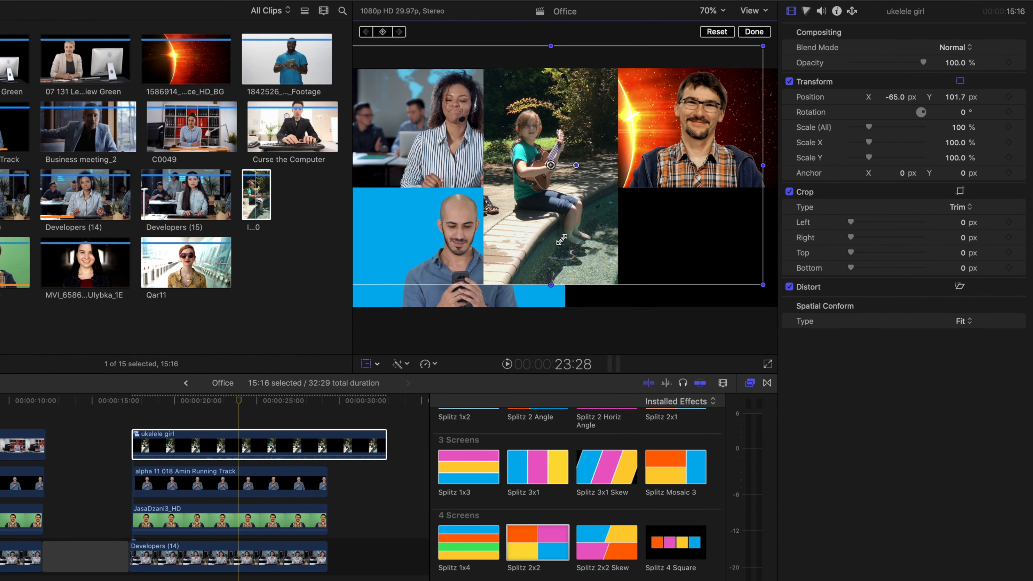
pyautogui.press('super+z')
pyautogui.press('a')
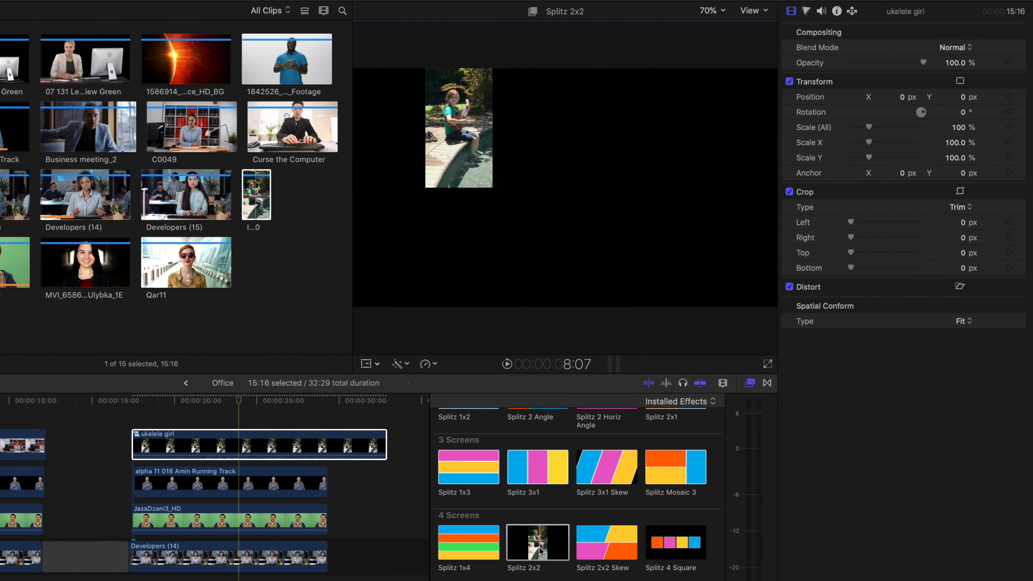
# - Apply the Splitz 2x2 effect to the ukelele girl compound clip and set its Position Preset to 4.0
pyautogui.moveTo(531, 541); pyautogui.dragTo(231, 454)
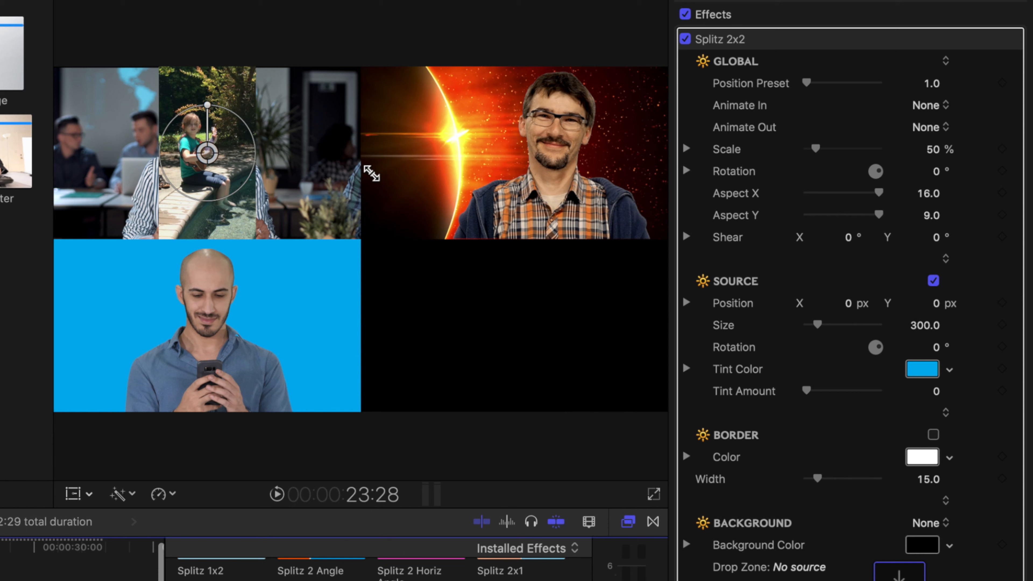
pyautogui.click(804, 82)
pyautogui.moveTo(806, 85); pyautogui.dragTo(943, 95)
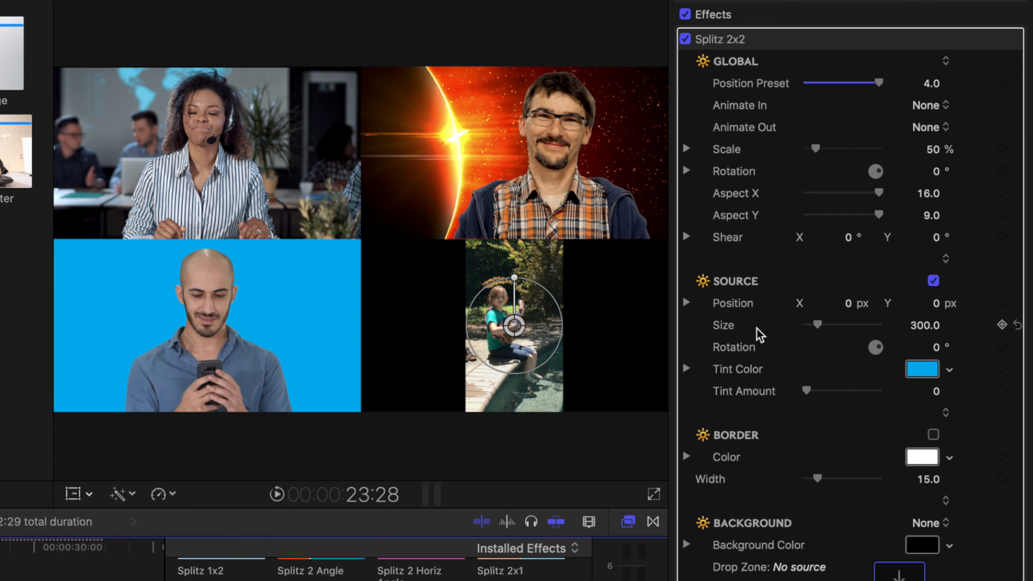
# - Enlarge the girl's source to about size 917, reposition it to about X -0.06, Y -0.28, and set Animate In to Overshoot
pyautogui.moveTo(554, 302); pyautogui.dragTo(646, 272)
pyautogui.moveTo(514, 328); pyautogui.dragTo(517, 381)
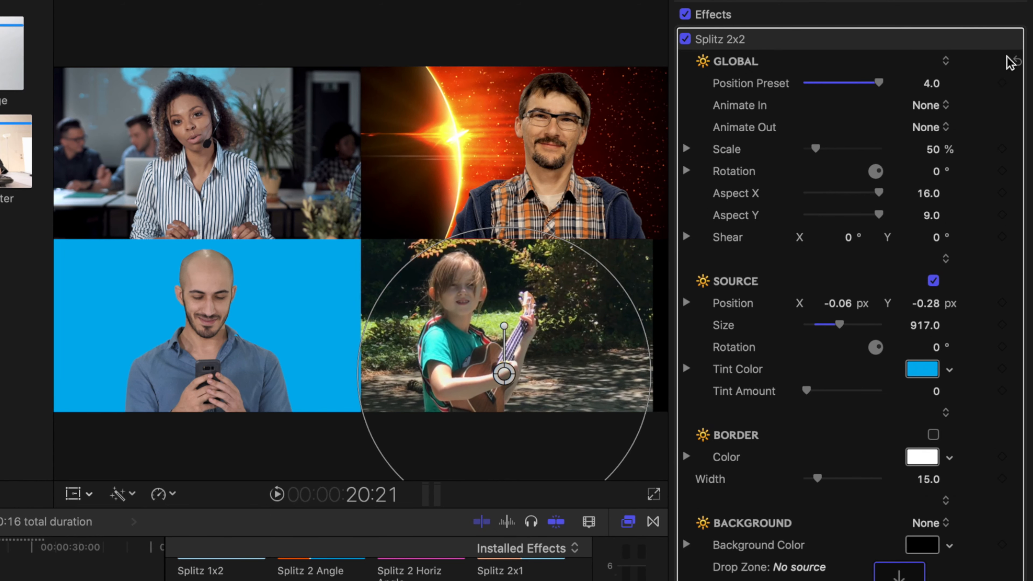
pyautogui.click(934, 106)
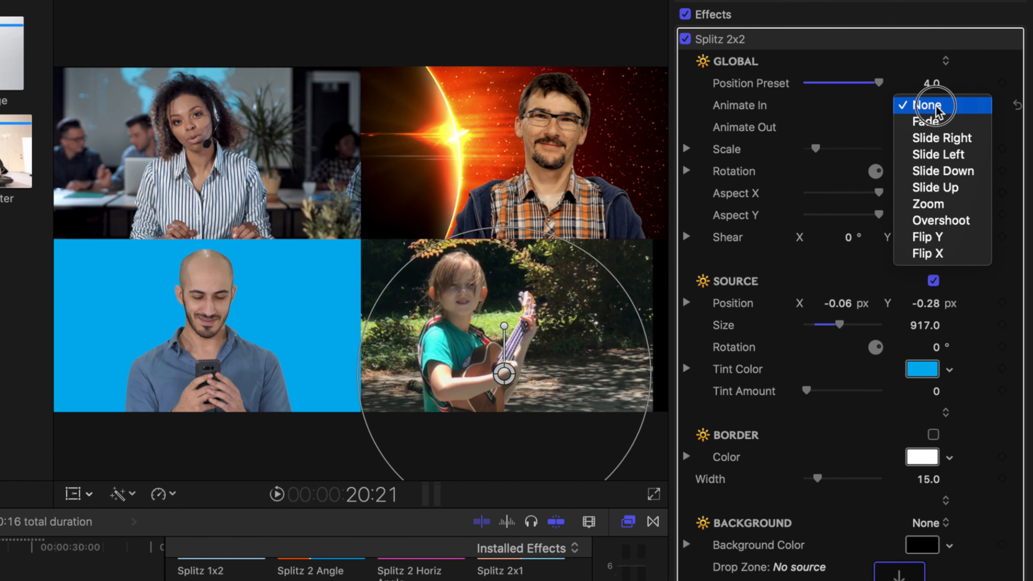
pyautogui.click(897, 221)
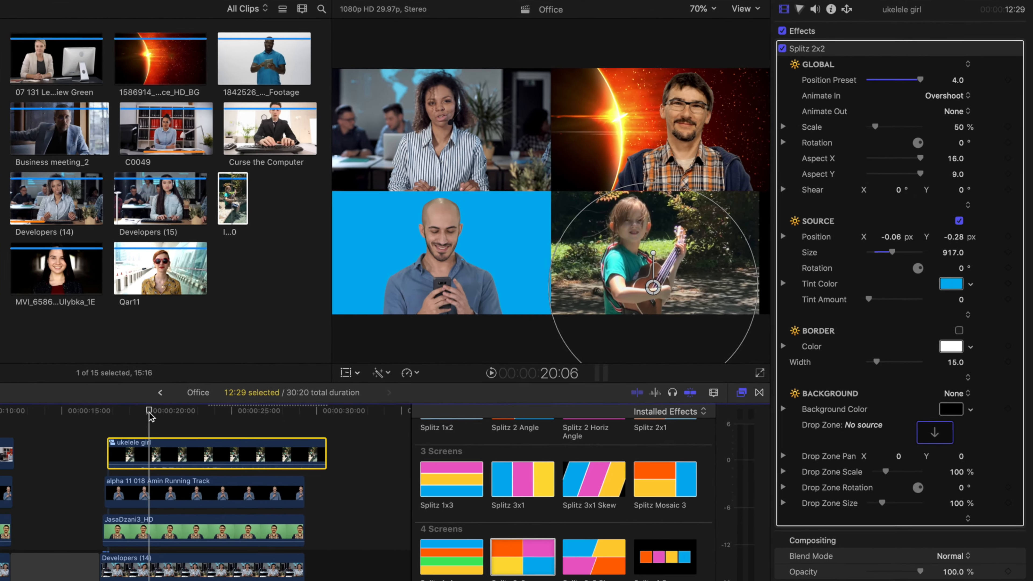
# - Play the second four-screen layout from its start a few times to review the entrances, and return the playhead to that start
pyautogui.moveTo(150, 417); pyautogui.dragTo(126, 400)
pyautogui.press('space')
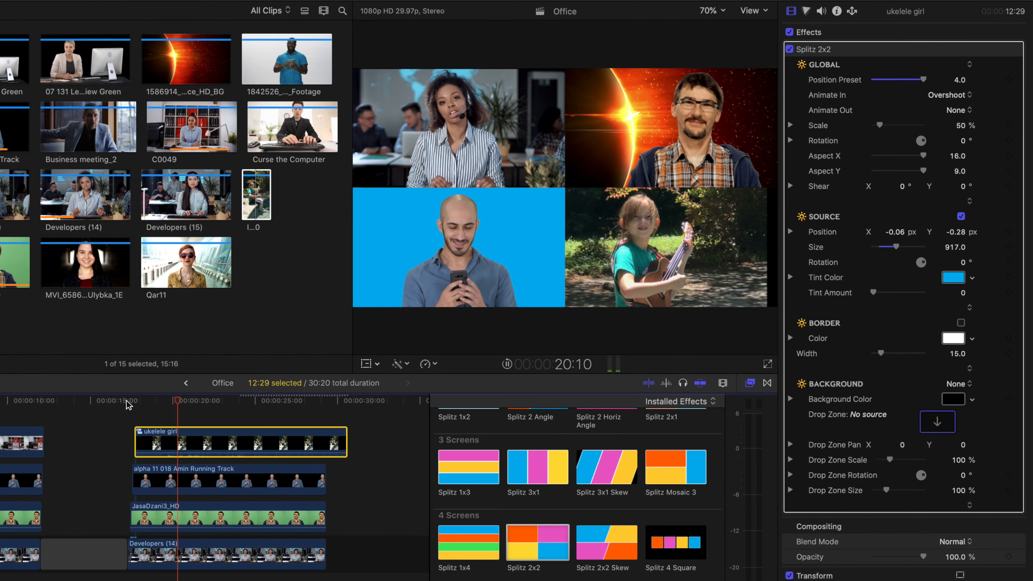
pyautogui.press('space')
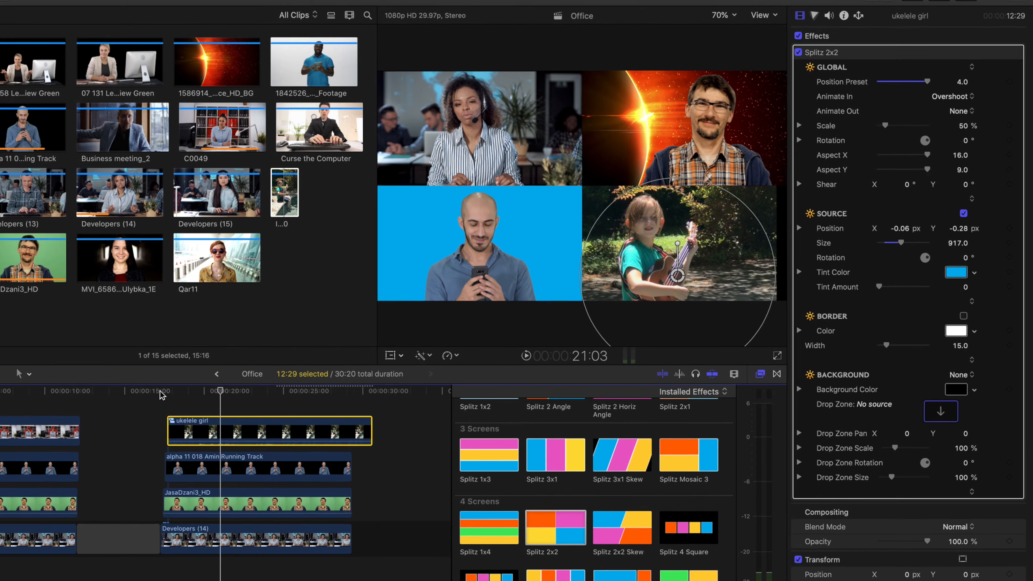
pyautogui.click(161, 392)
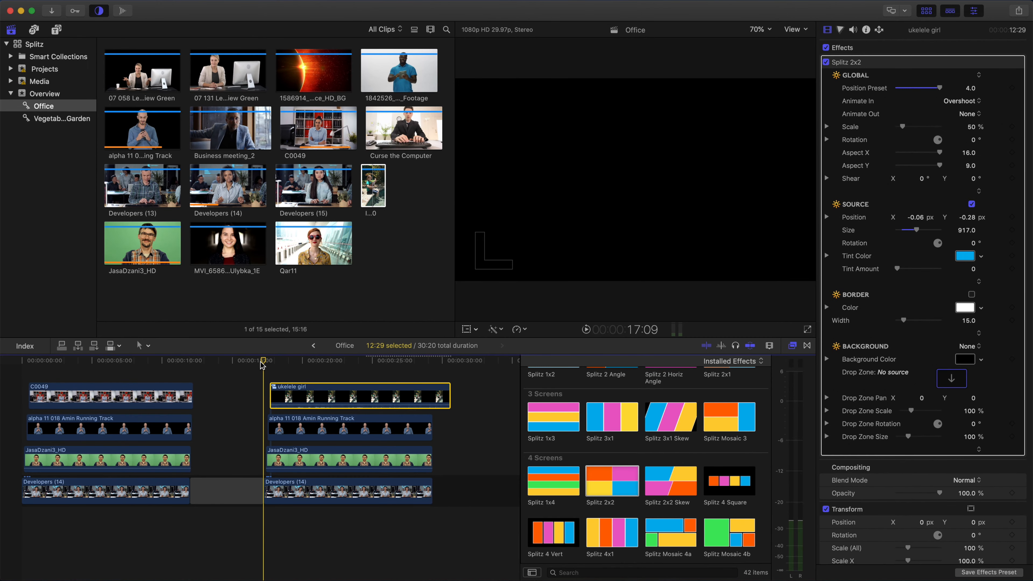
pyautogui.press('space')
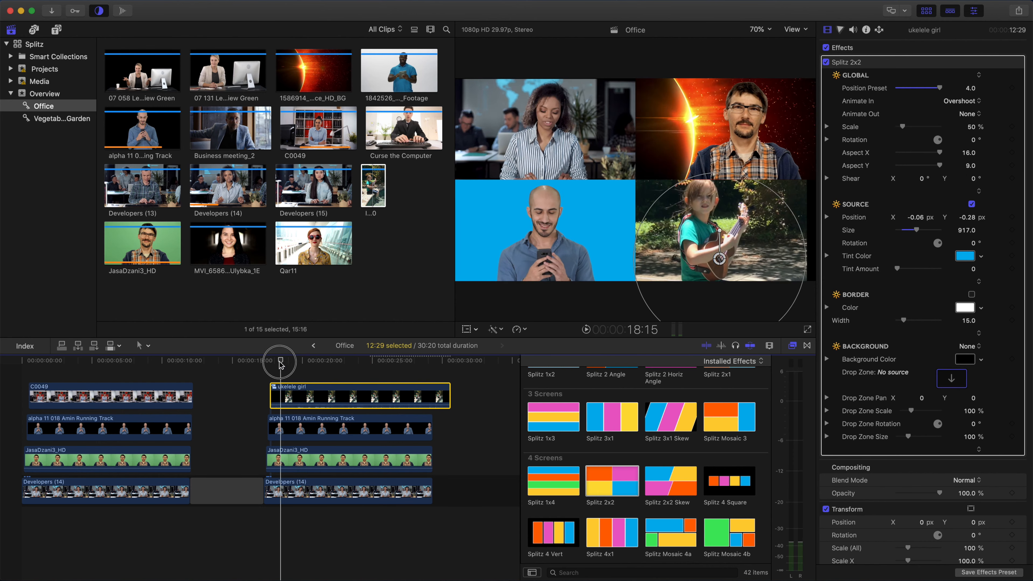
pyautogui.moveTo(283, 363); pyautogui.dragTo(265, 363)
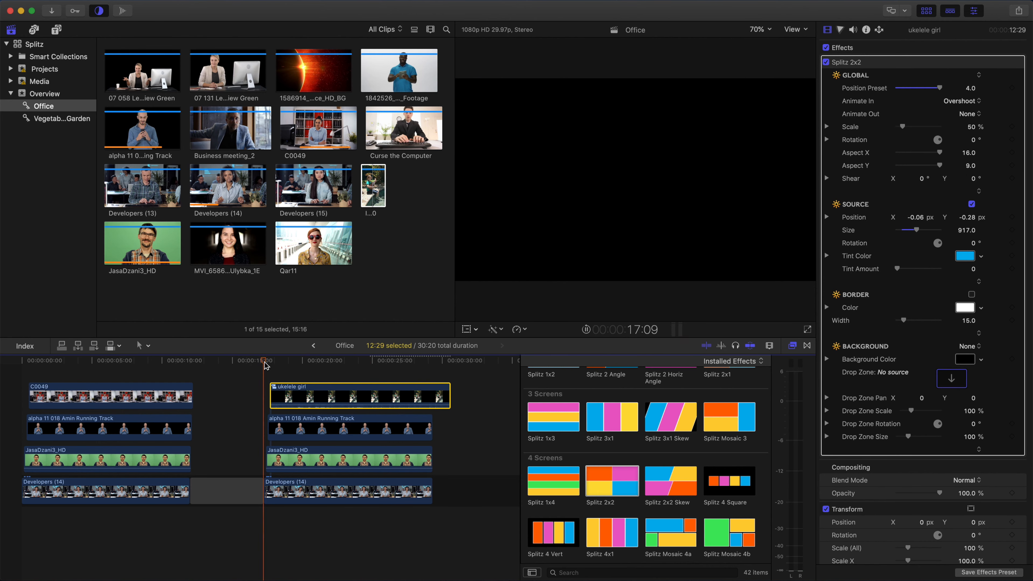
pyautogui.press('space')
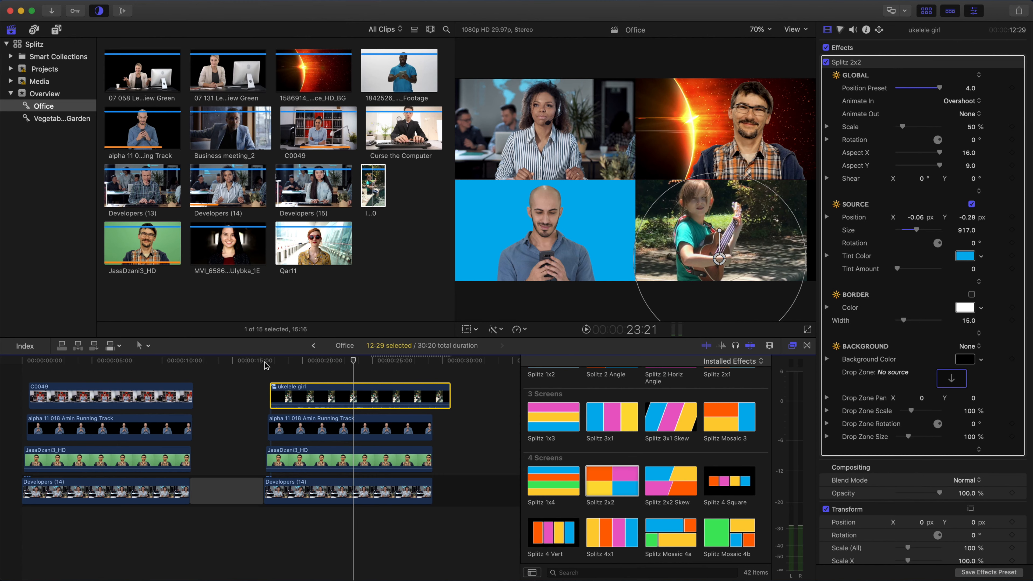
pyautogui.moveTo(275, 364); pyautogui.dragTo(264, 364)
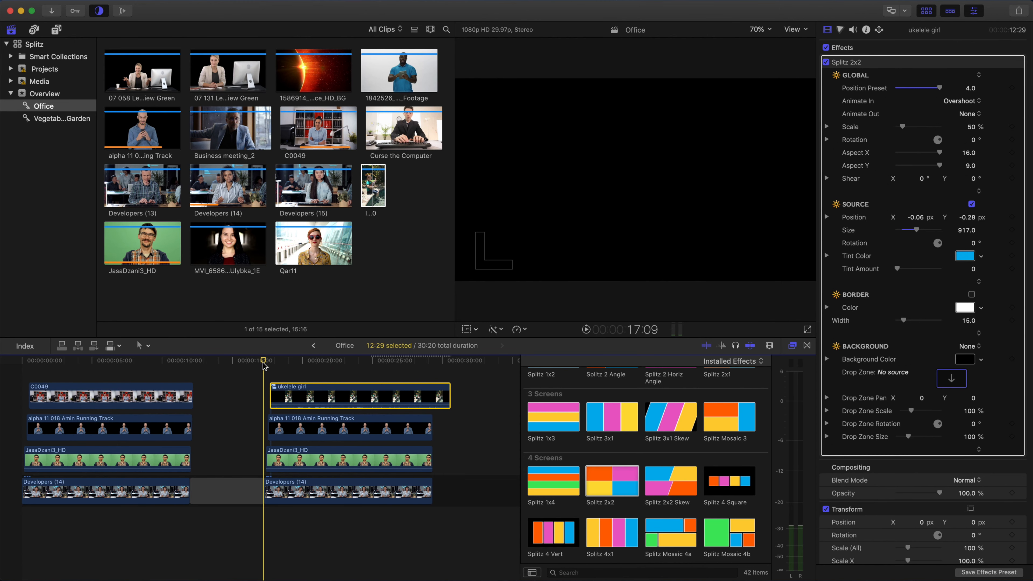